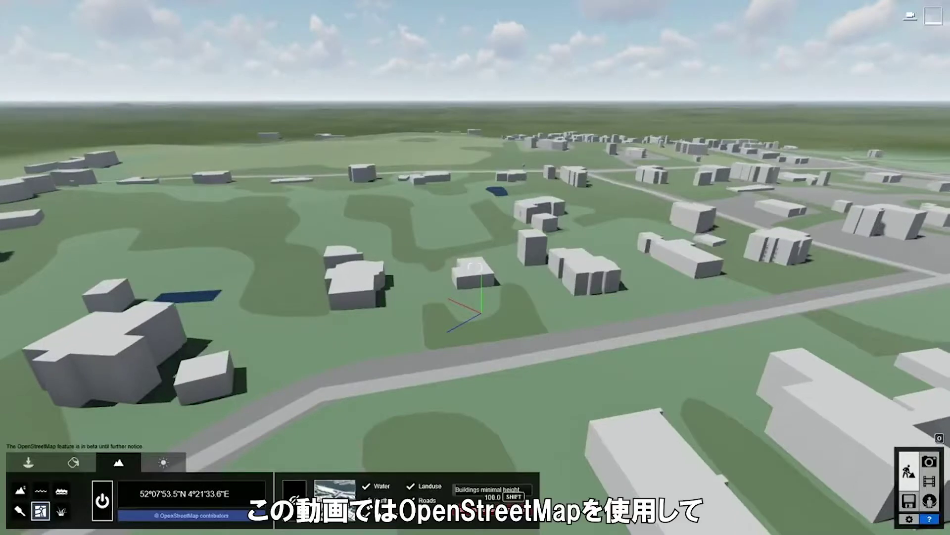
# - Rotate, move and scale the house to match the photo, then place a tree beside the villa
pyautogui.moveTo(493, 496)
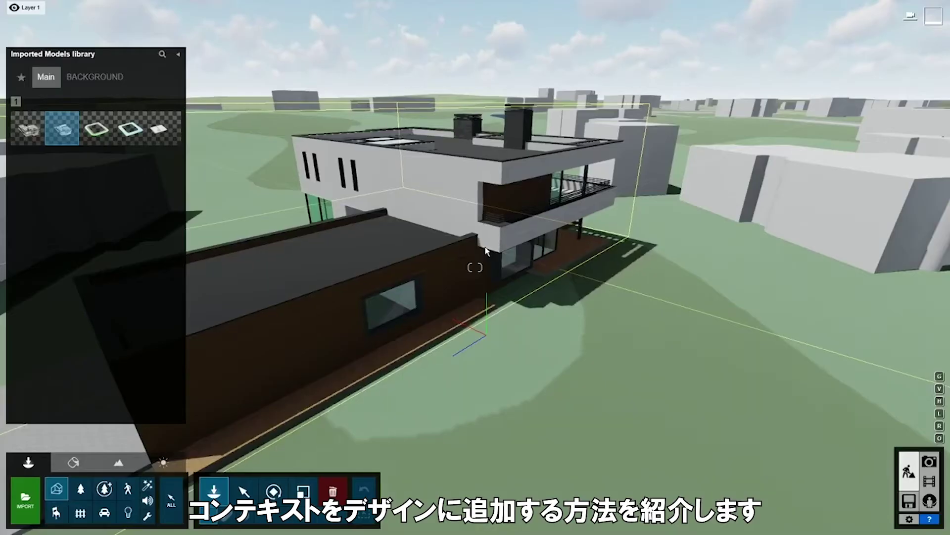
pyautogui.moveTo(426, 257); pyautogui.dragTo(493, 319)
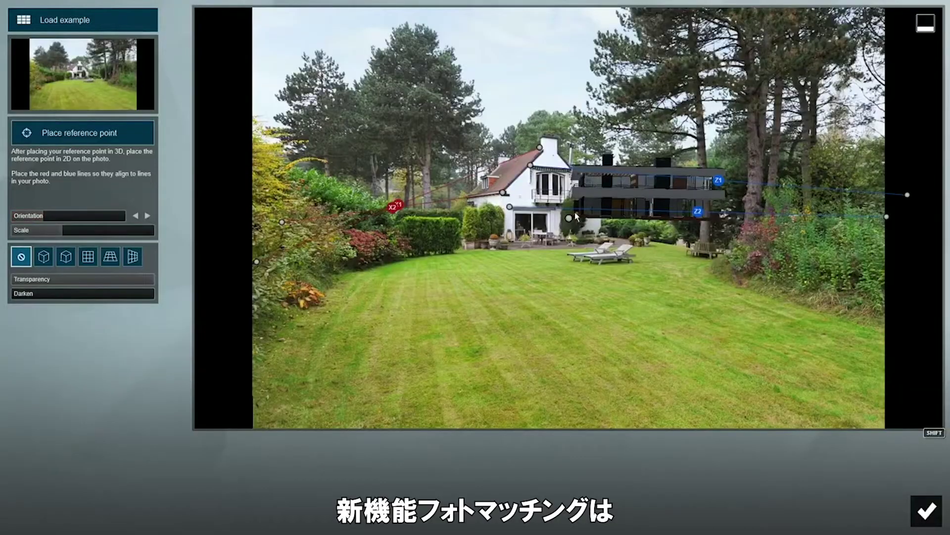
pyautogui.moveTo(576, 216); pyautogui.dragTo(477, 250)
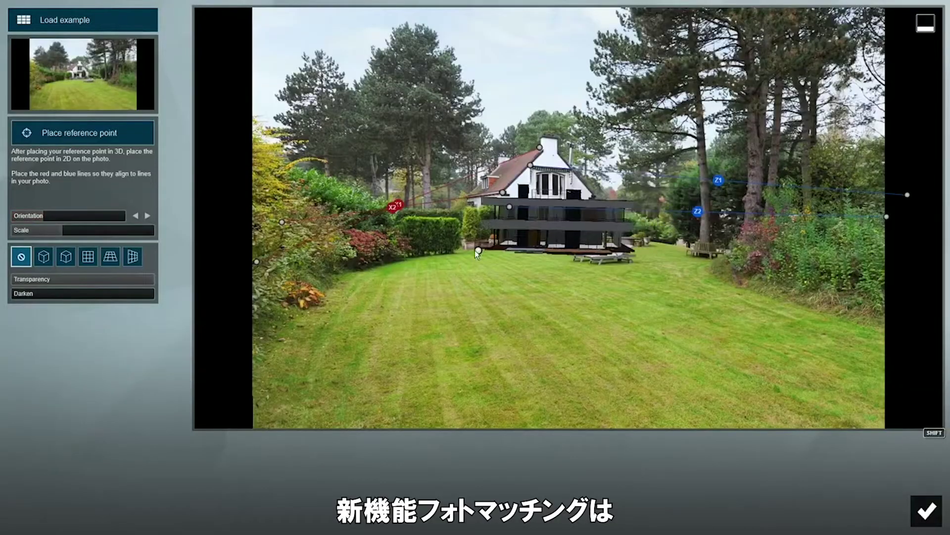
pyautogui.moveTo(59, 228); pyautogui.dragTo(64, 223)
pyautogui.moveTo(431, 255); pyautogui.dragTo(418, 261)
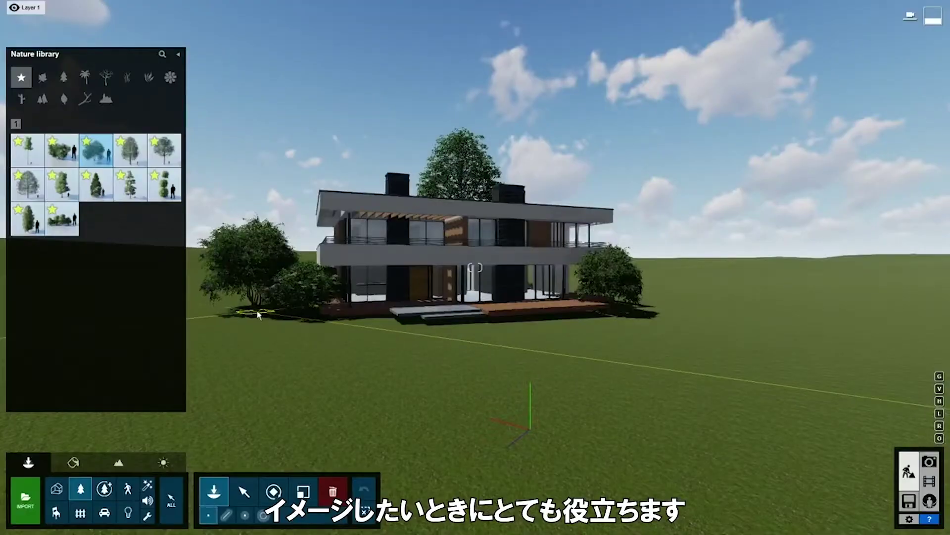
pyautogui.click(257, 310)
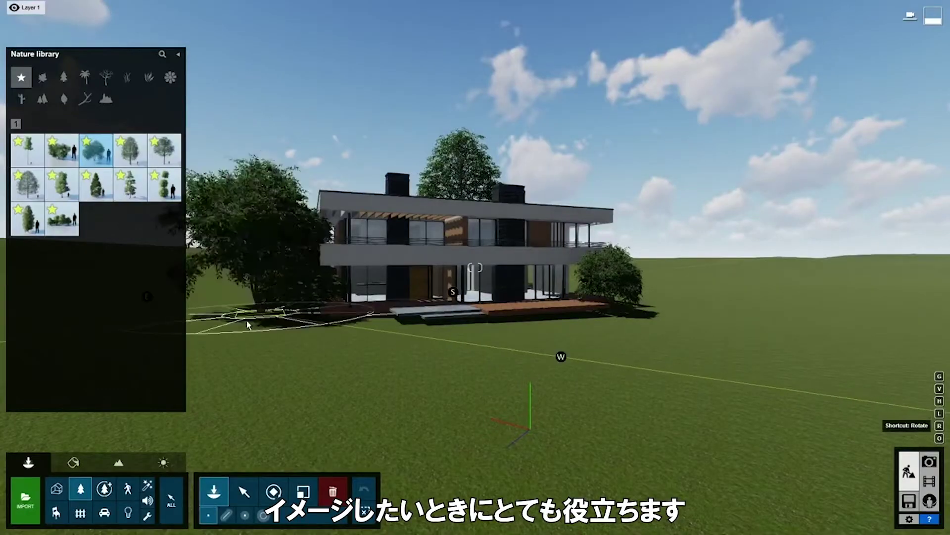
pyautogui.click(929, 463)
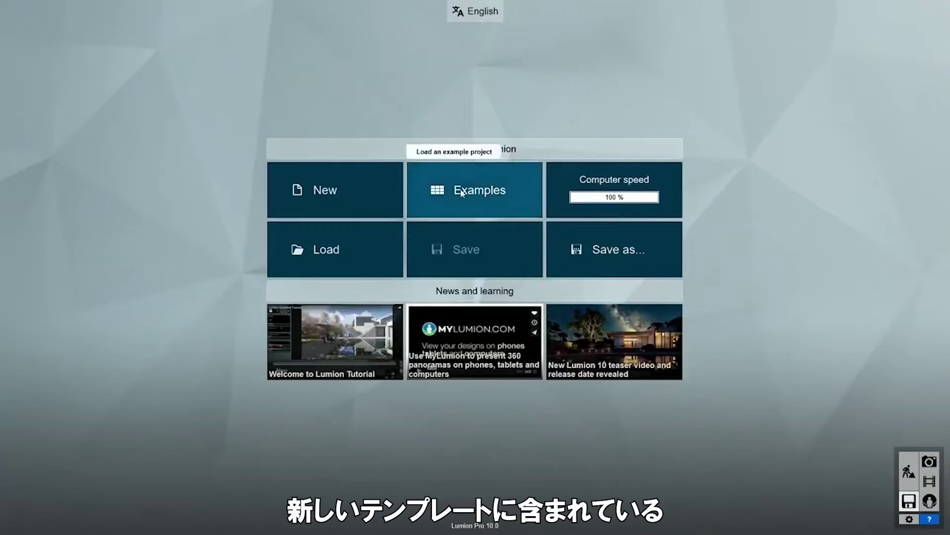
# - Load the villa example project and browse its Imported Models library
pyautogui.click(420, 191)
pyautogui.click(353, 207)
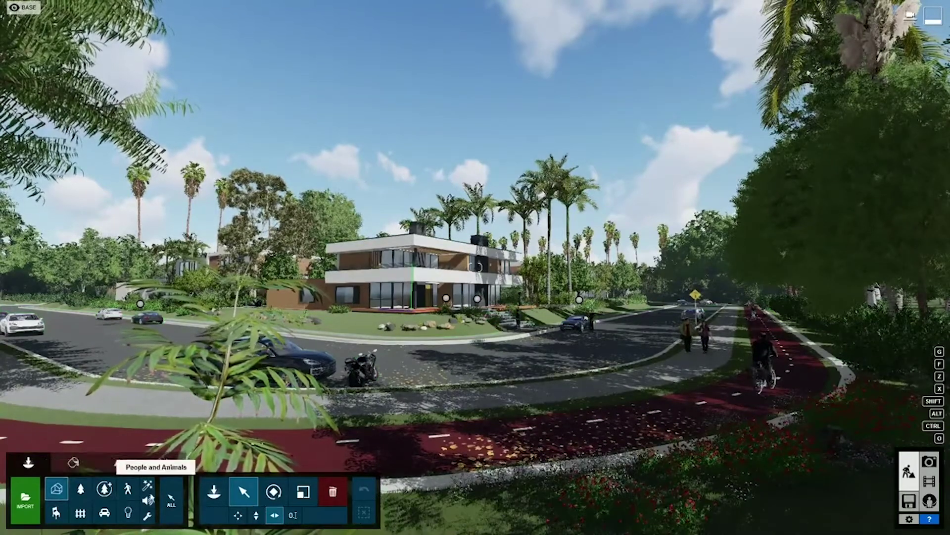
pyautogui.click(214, 490)
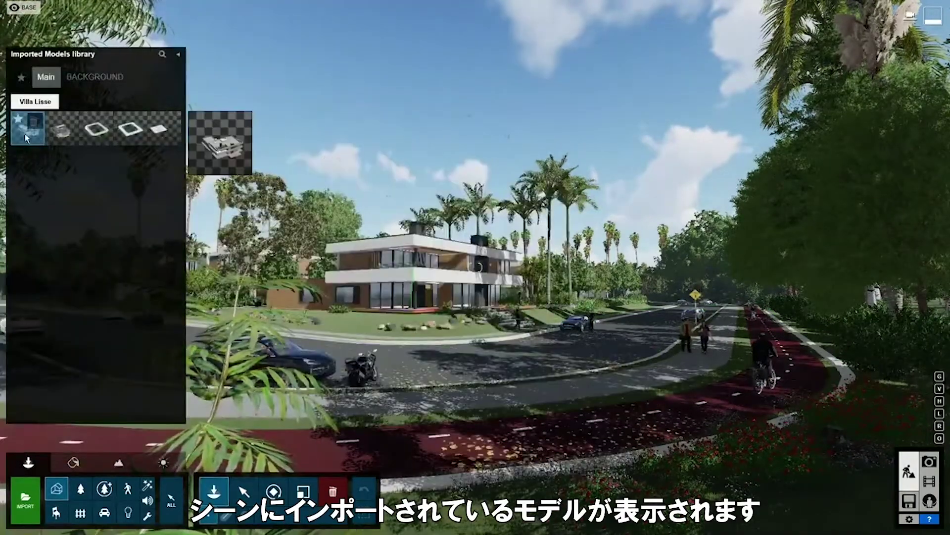
pyautogui.moveTo(139, 136)
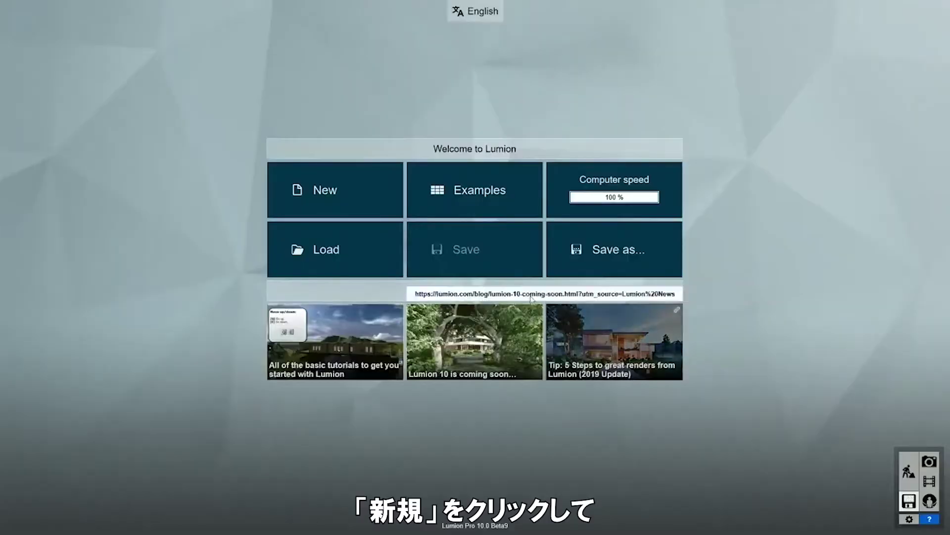
# - Create a new project from the Plain template and switch on OpenStreetMap in the Landscape tools
pyautogui.click(348, 202)
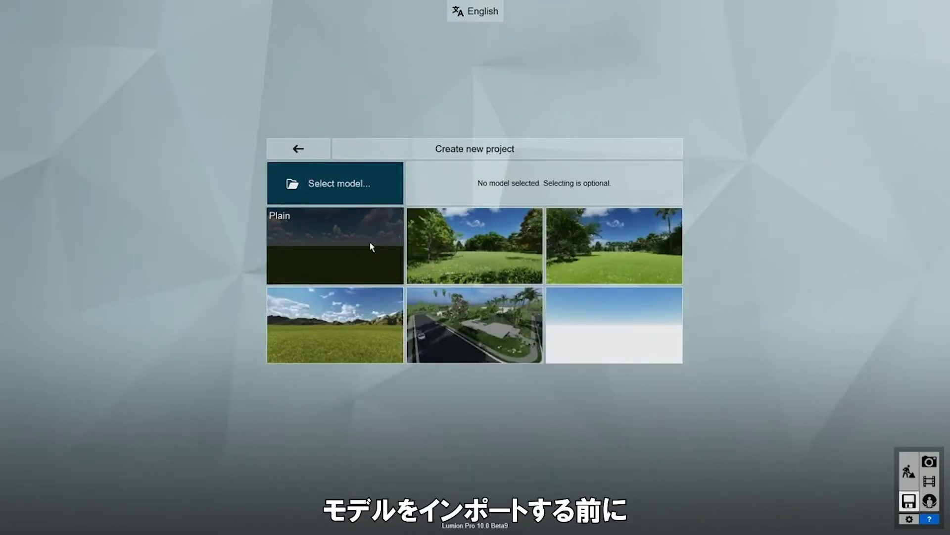
pyautogui.click(370, 242)
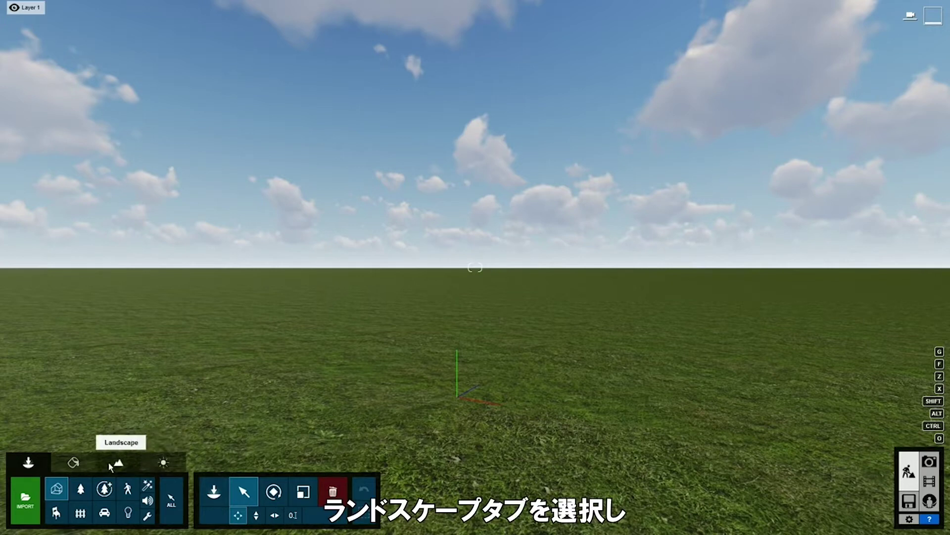
pyautogui.click(128, 466)
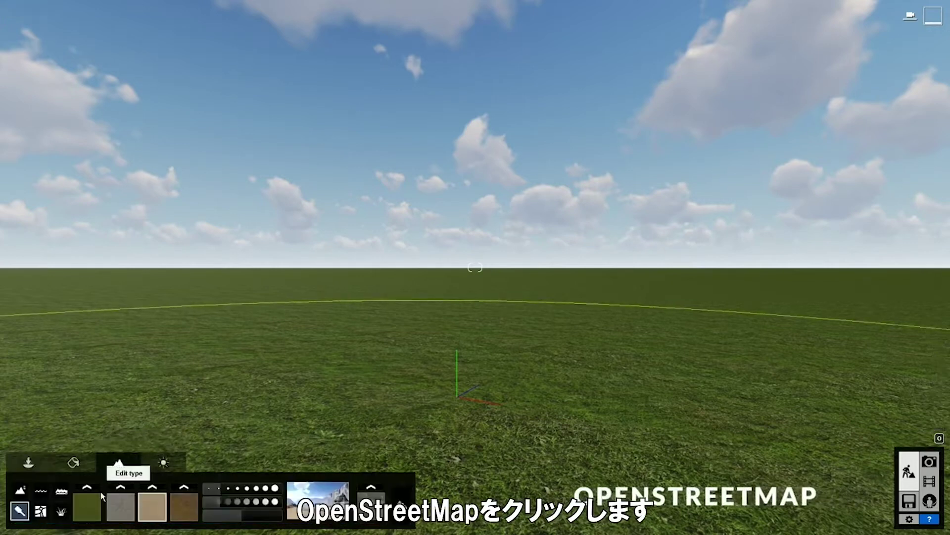
pyautogui.click(41, 511)
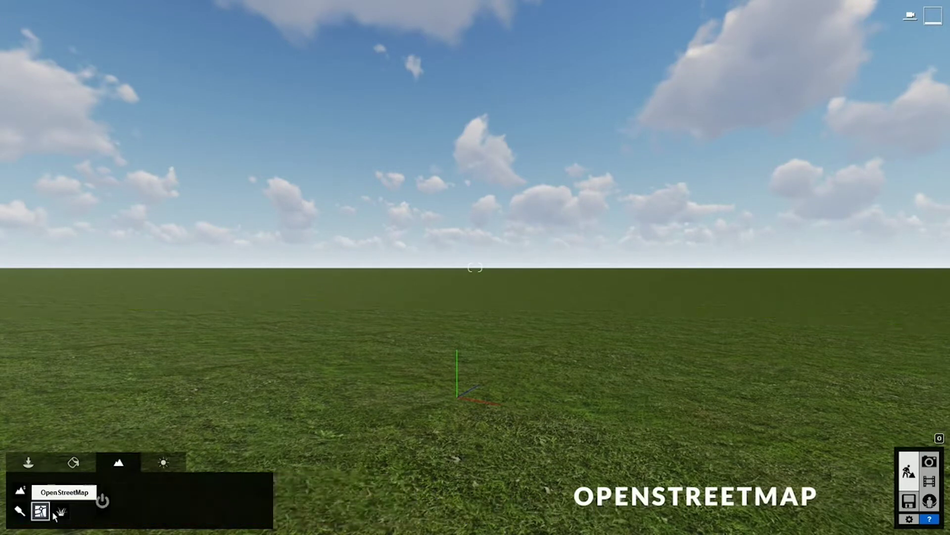
pyautogui.click(102, 501)
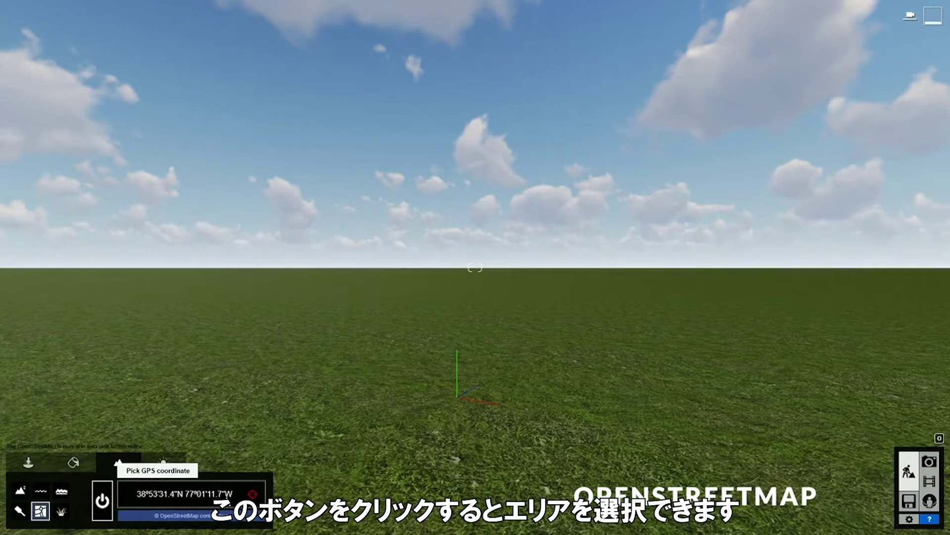
pyautogui.click(119, 463)
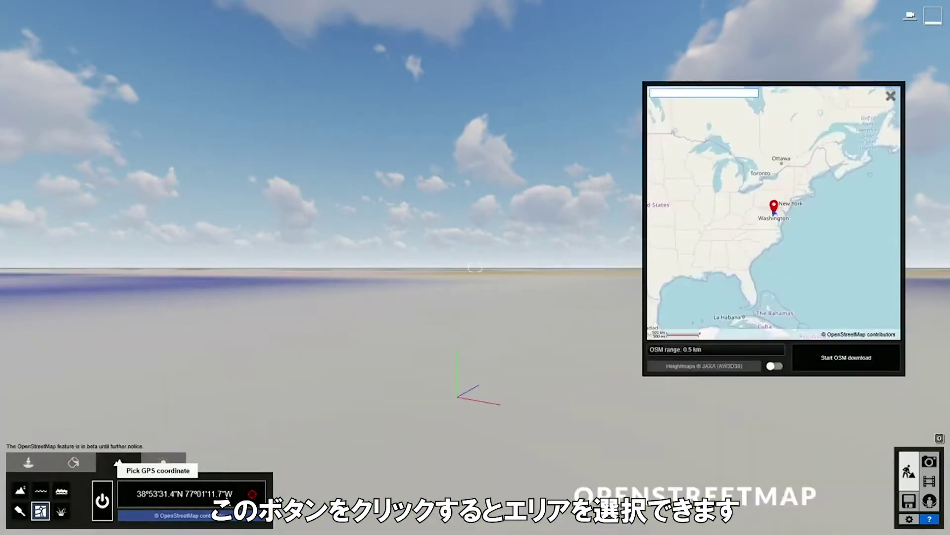
# - Fly the camera over the OpenStreetMap terrain and pan and zoom the location map to New York
pyautogui.click(378, 327)
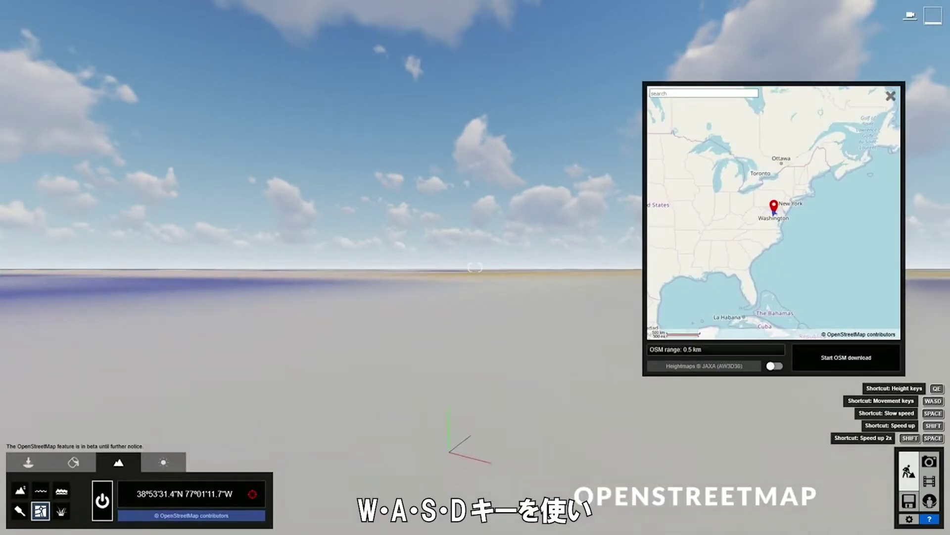
pyautogui.press('d')
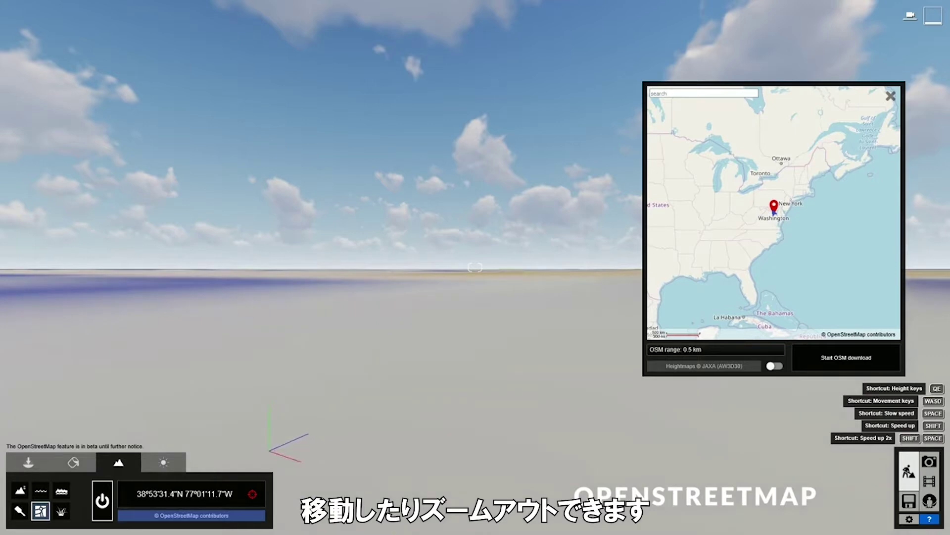
pyautogui.scroll(-5, 475, 267)
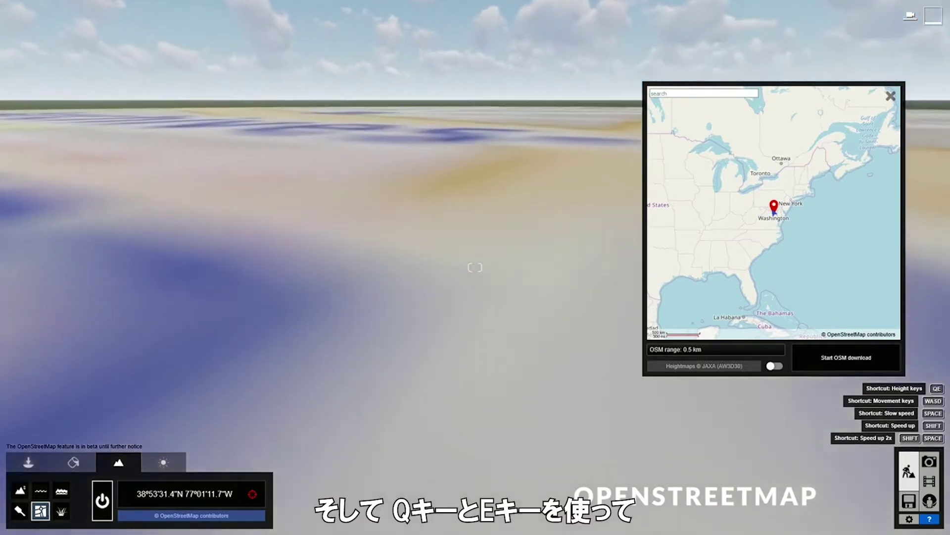
pyautogui.press('e')
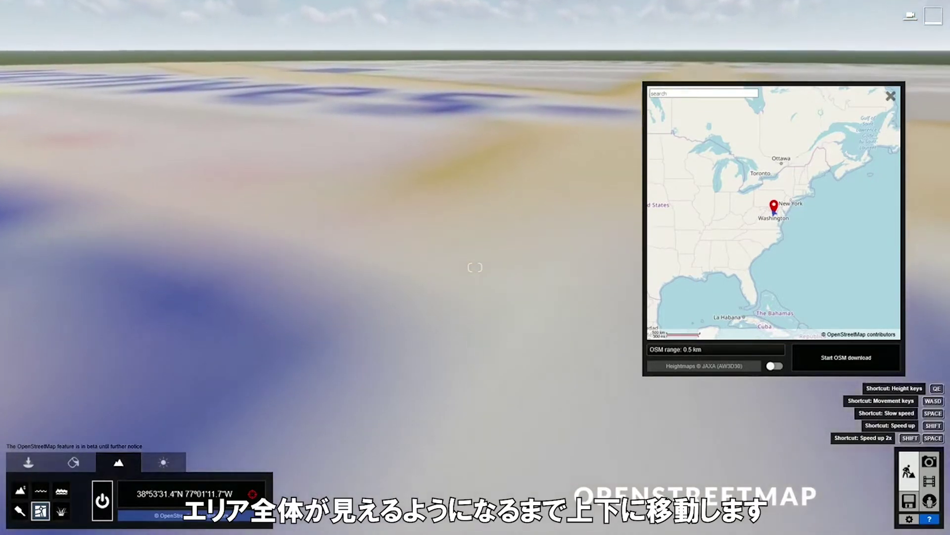
pyautogui.press('q')
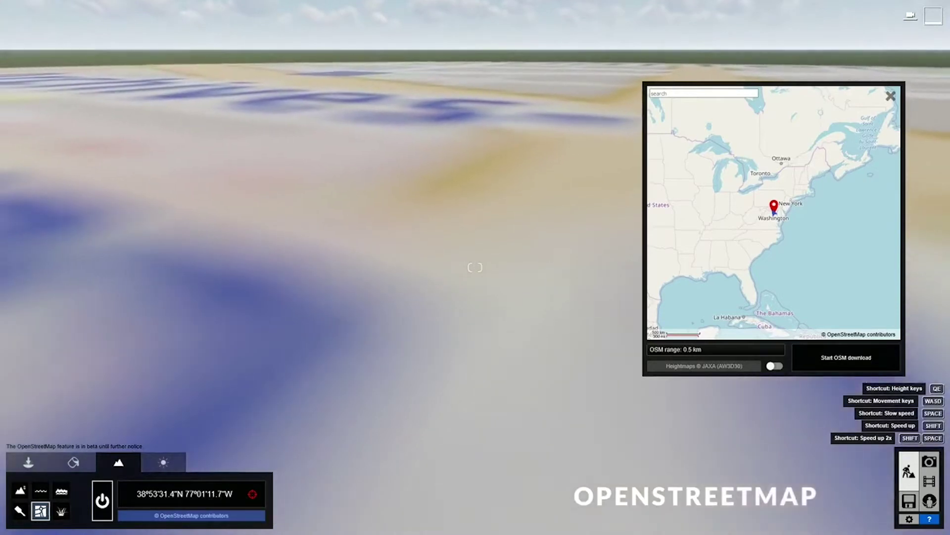
pyautogui.hotkey('shift', 'e')
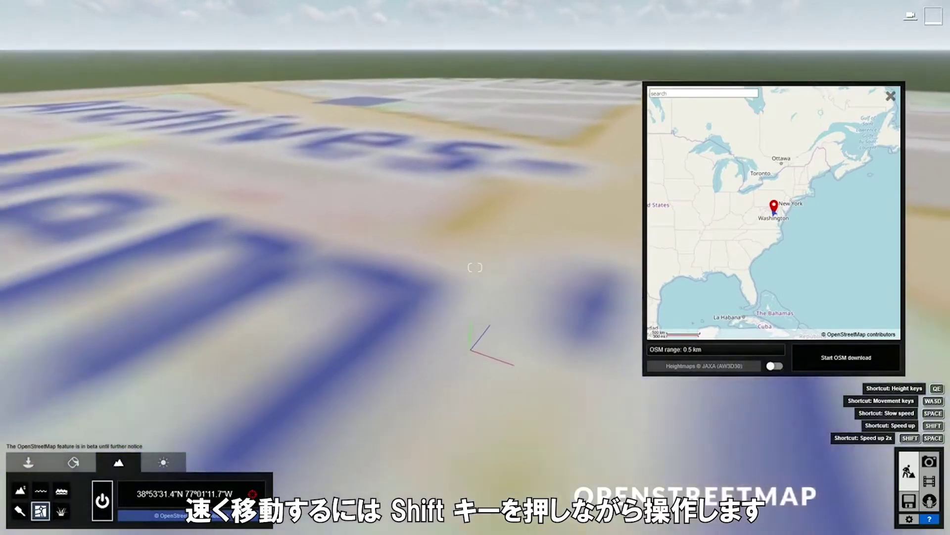
pyautogui.hotkey('shift', 'w')
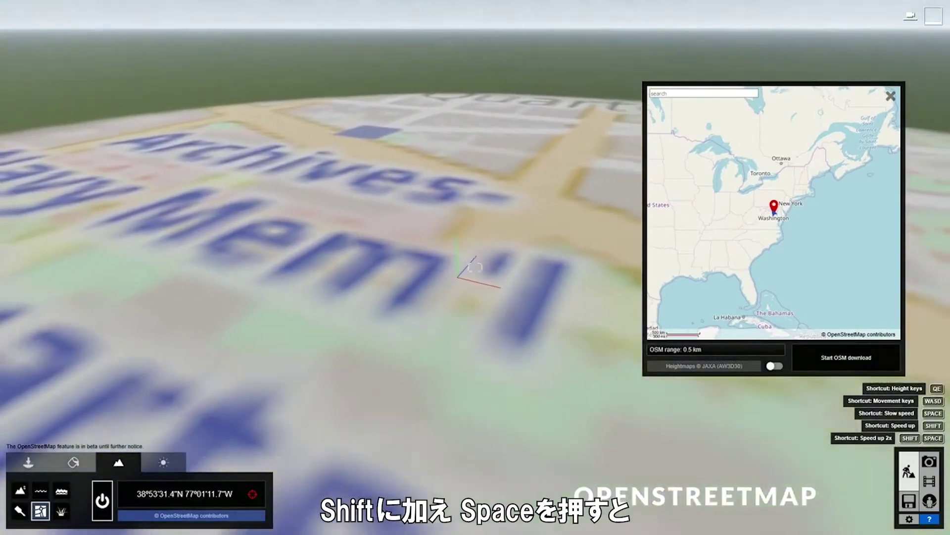
pyautogui.hotkey('shift', 'd')
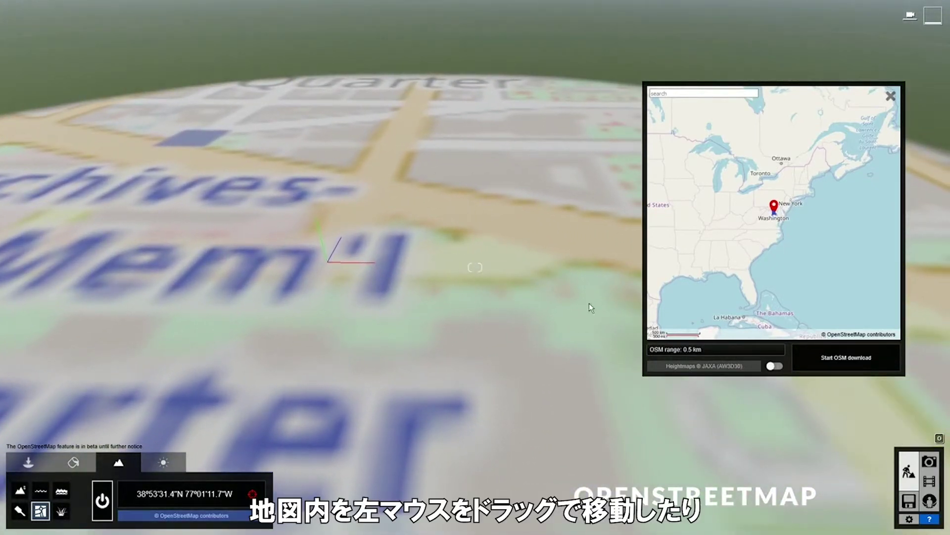
pyautogui.moveTo(719, 234); pyautogui.dragTo(693, 230)
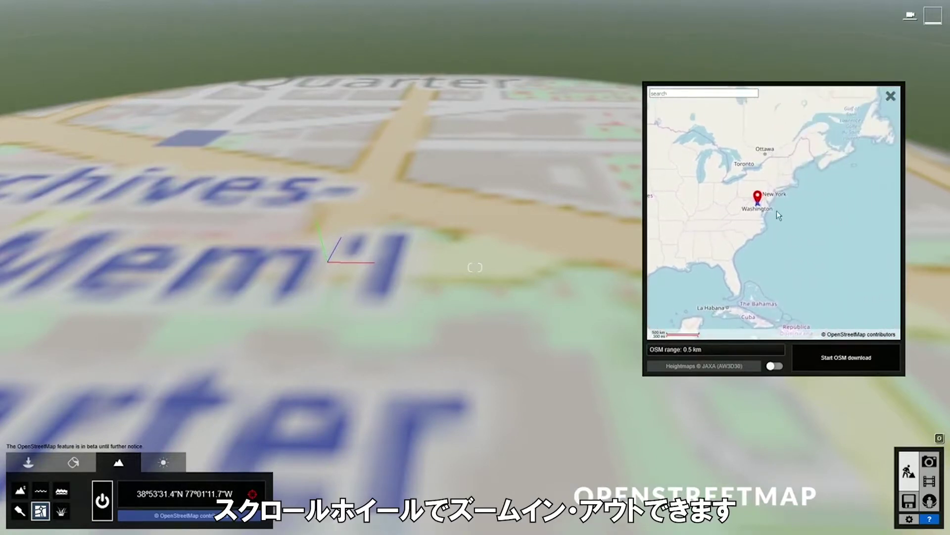
pyautogui.scroll(5, 773, 198)
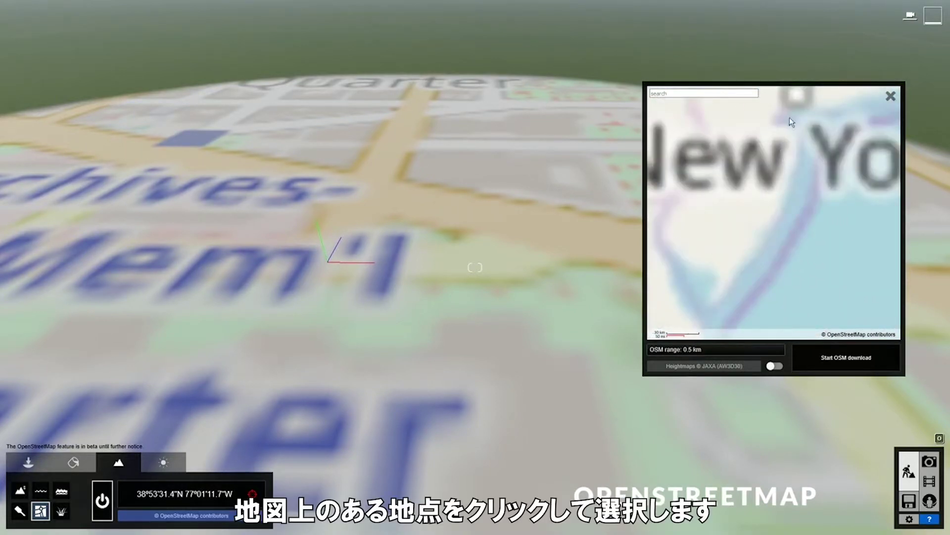
# - Search the villa's address, choose the Wassenaar result as location, and adjust the OSM download range
pyautogui.click(796, 96)
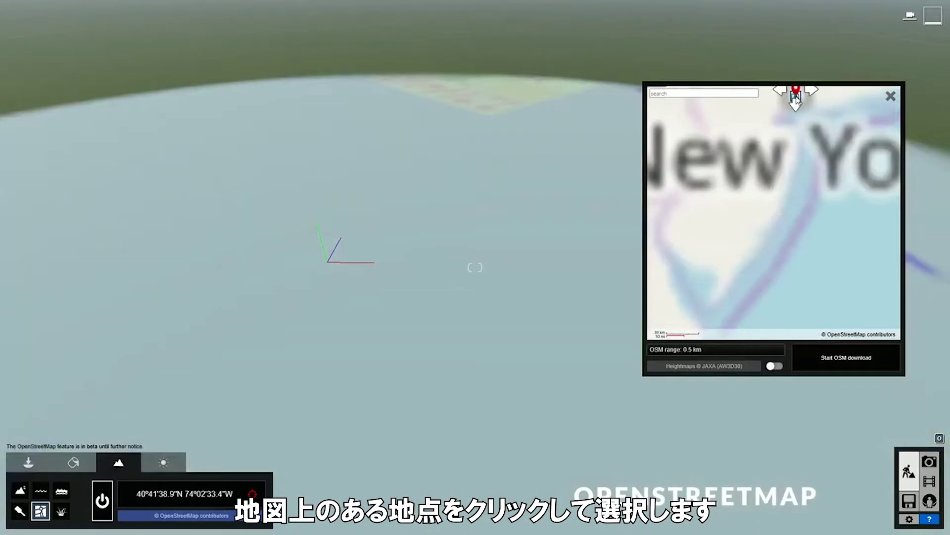
pyautogui.click(756, 182)
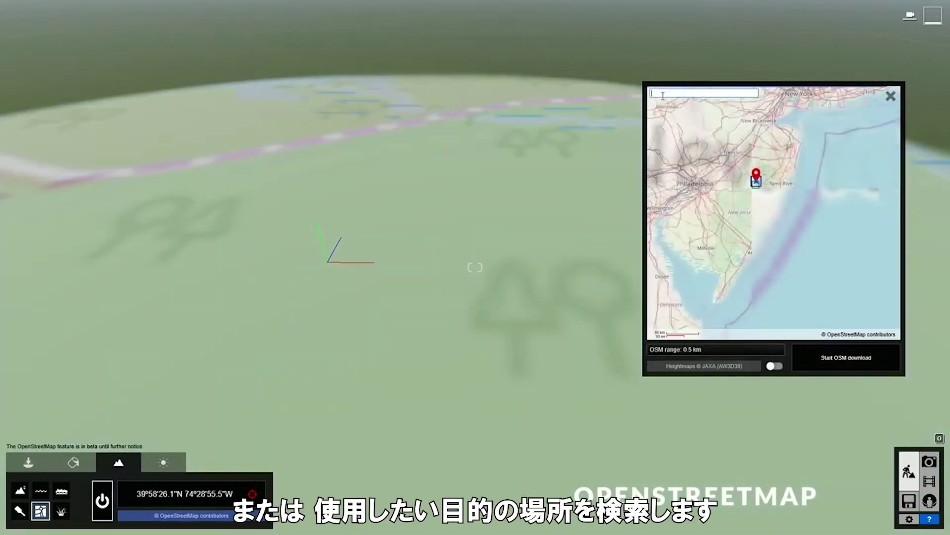
pyautogui.click(702, 93)
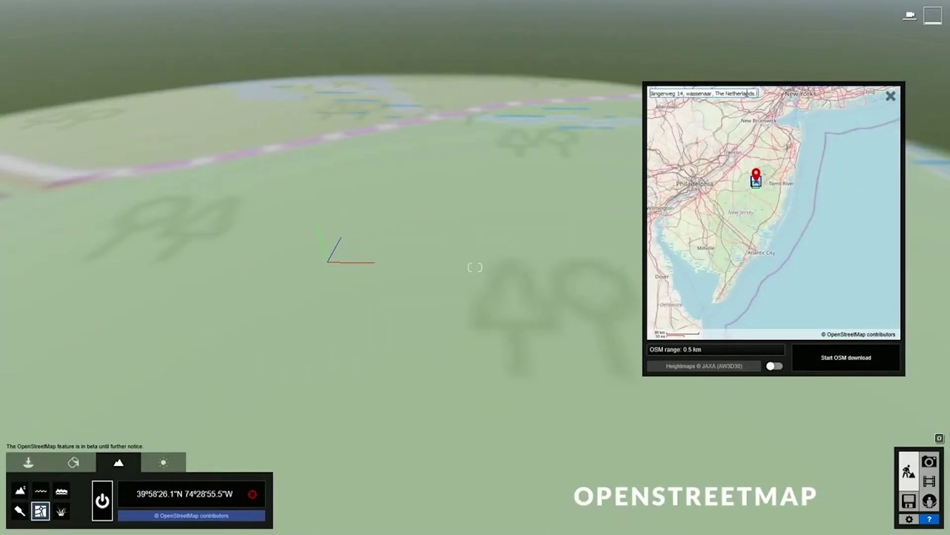
pyautogui.press('Return')
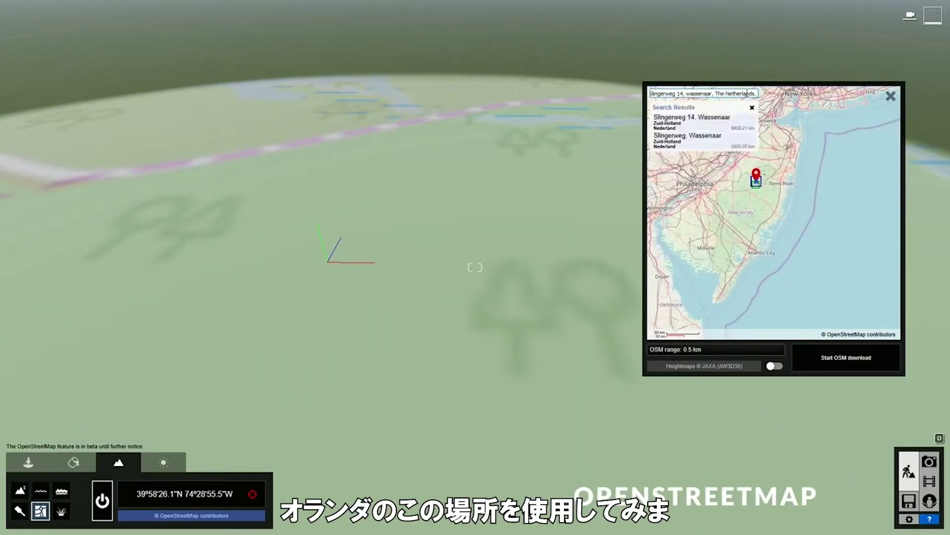
pyautogui.click(734, 125)
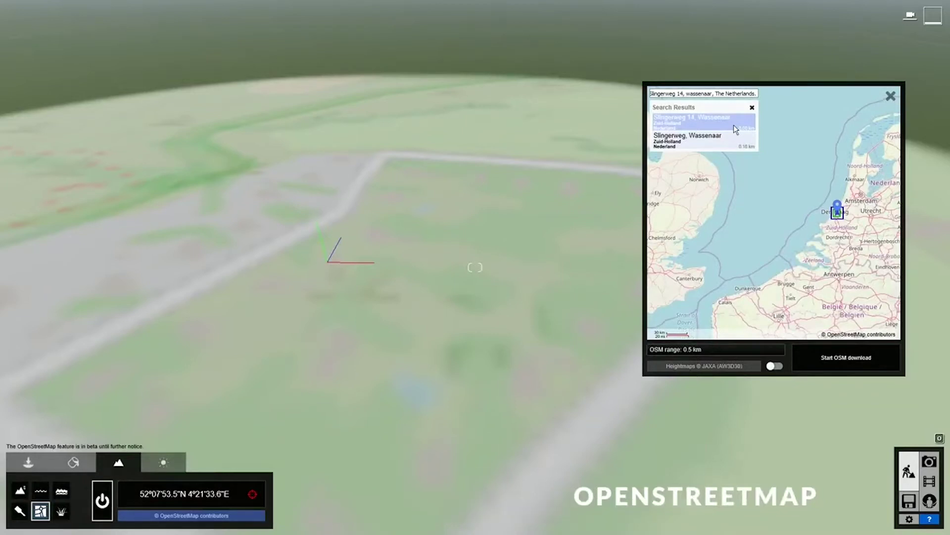
pyautogui.moveTo(655, 351)
pyautogui.mouseDown()
pyautogui.moveTo(688, 351)
pyautogui.moveTo(640, 356)
pyautogui.mouseUp()
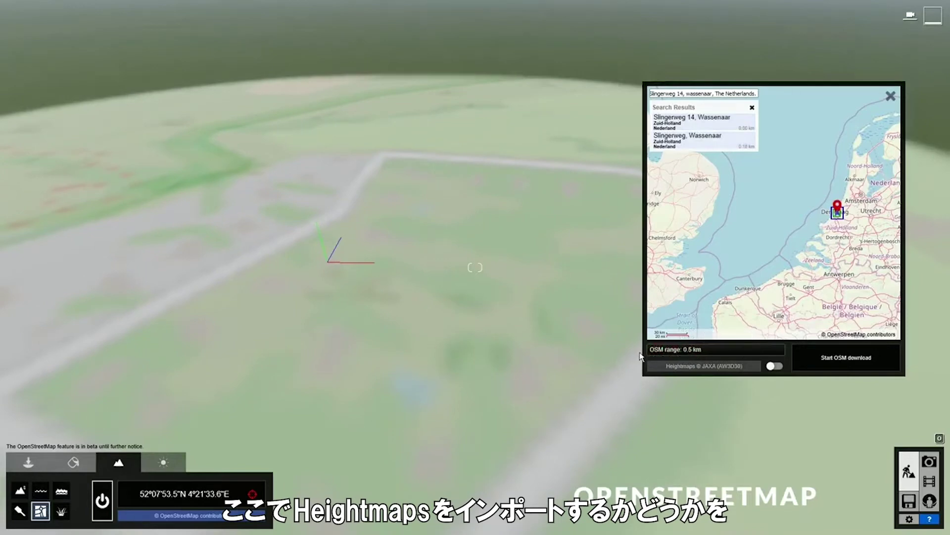
# - With Heightmaps on, download the OpenStreetMap data and view the loaded Wassenaar town from above
pyautogui.click(775, 367)
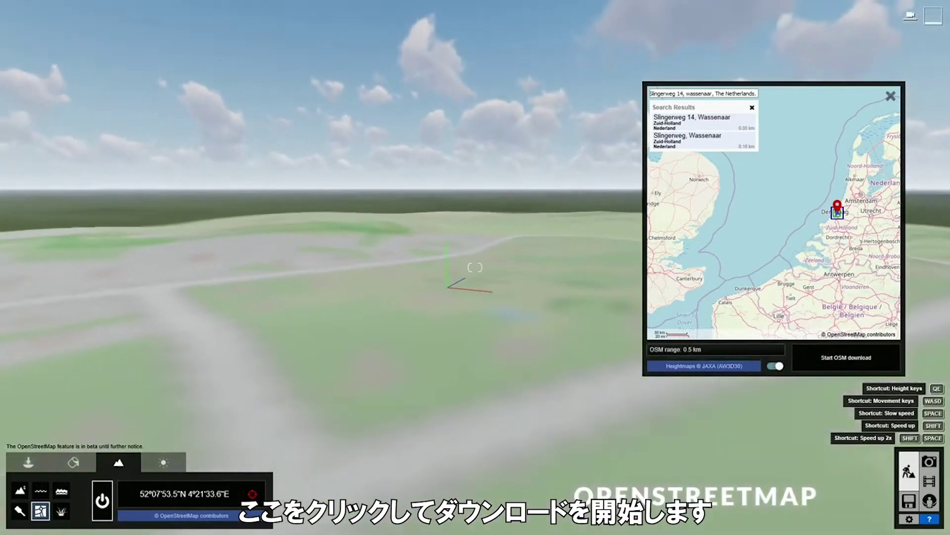
pyautogui.click(776, 366)
pyautogui.click(775, 367)
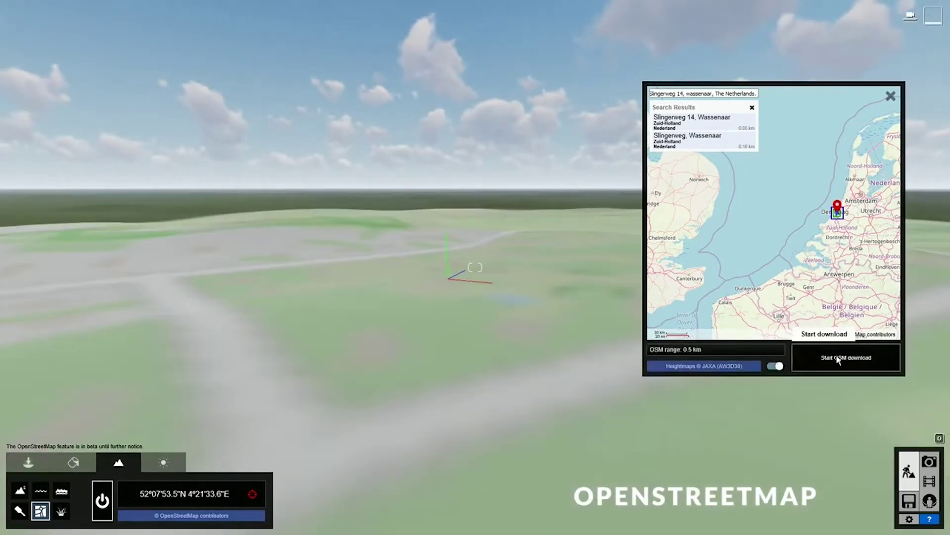
pyautogui.click(860, 363)
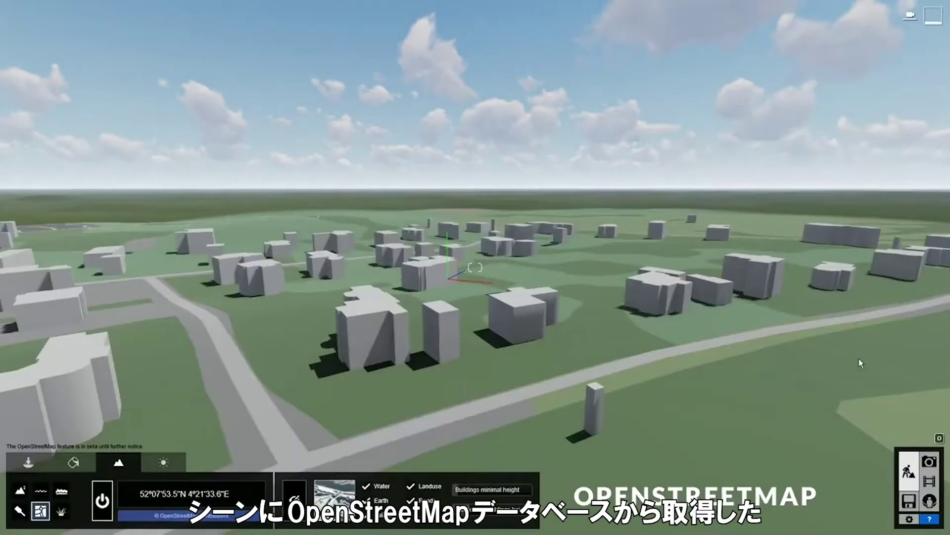
pyautogui.moveTo(859, 362)
pyautogui.mouseDown(button='right')
pyautogui.moveTo(860, 339)
pyautogui.moveTo(859, 374)
pyautogui.moveTo(859, 347)
pyautogui.mouseUp(button='right')
pyautogui.press('q')
pyautogui.moveTo(705, 302); pyautogui.dragTo(705, 281, button='right')
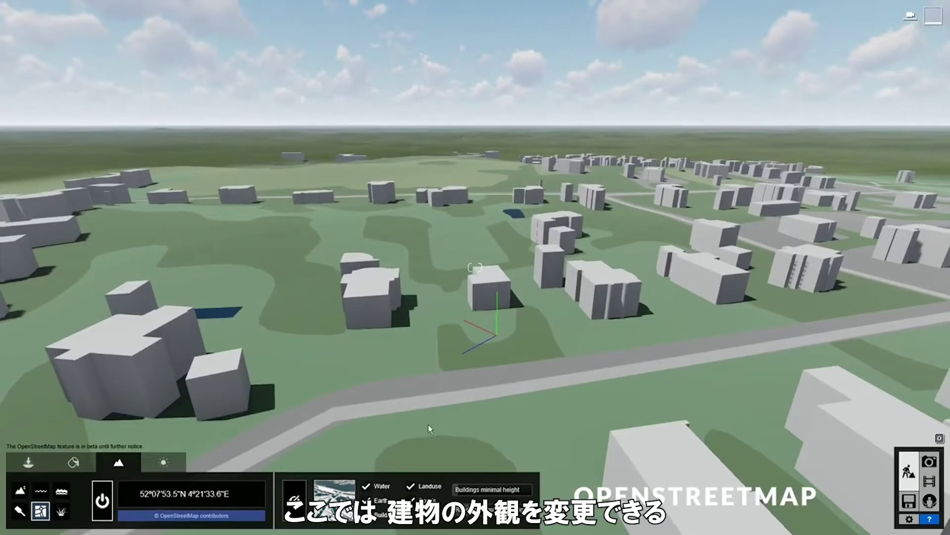
pyautogui.click(334, 507)
pyautogui.click(348, 451)
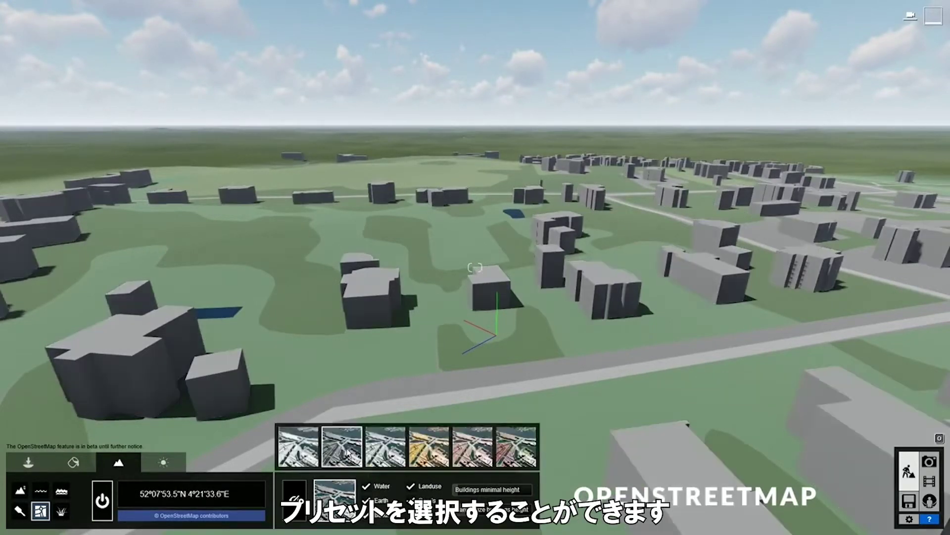
pyautogui.click(390, 455)
pyautogui.click(433, 454)
pyautogui.click(477, 452)
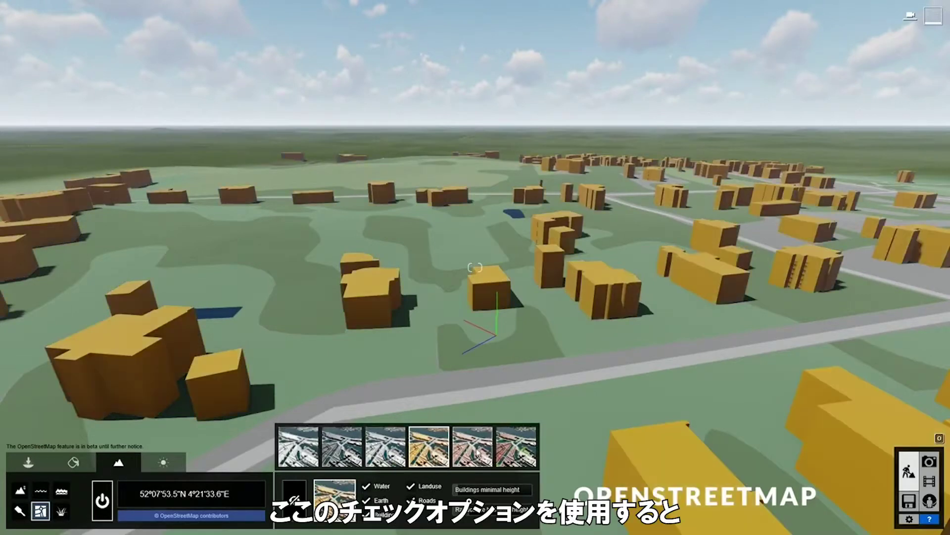
pyautogui.click(517, 448)
pyautogui.click(305, 454)
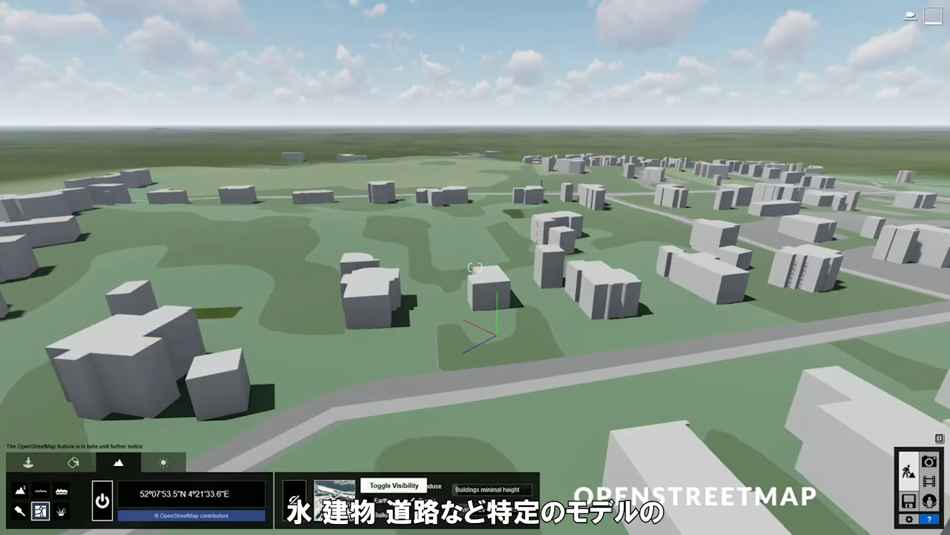
pyautogui.click(378, 515)
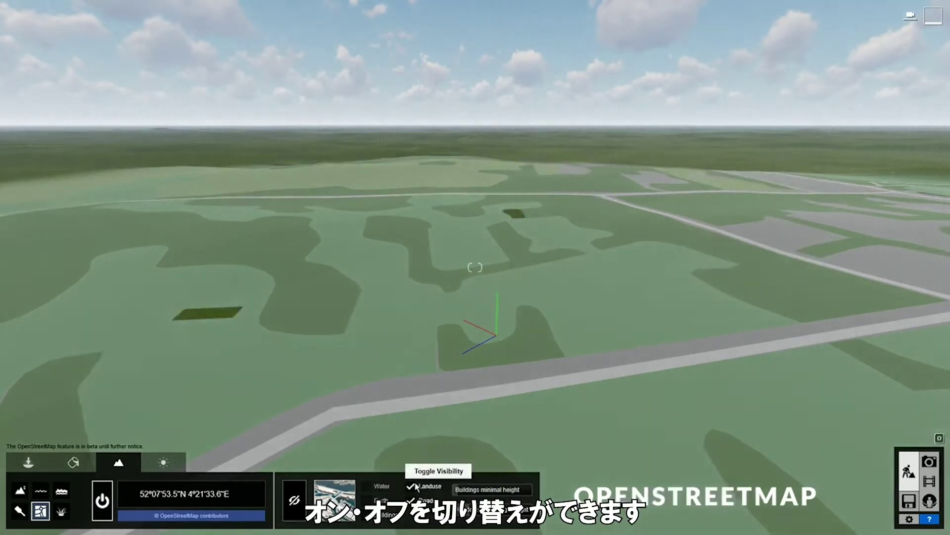
pyautogui.click(413, 486)
pyautogui.click(411, 499)
pyautogui.click(411, 499)
pyautogui.click(412, 486)
pyautogui.click(378, 515)
pyautogui.moveTo(326, 355)
pyautogui.mouseDown(button='right')
pyautogui.moveTo(451, 348)
pyautogui.moveTo(326, 355)
pyautogui.mouseUp(button='right')
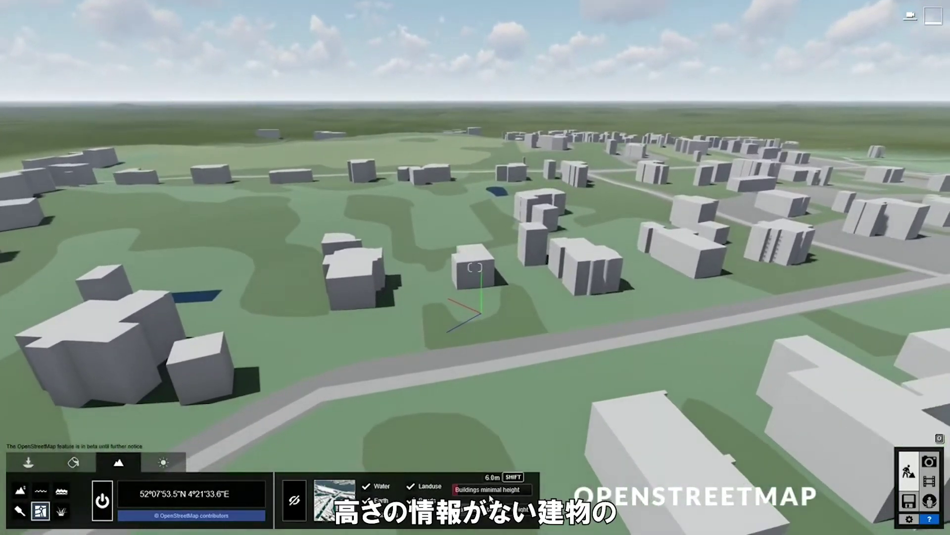
# - Set Buildings minimal height to about 3.486 m and Randomize buildings height to 30
pyautogui.moveTo(457, 491); pyautogui.dragTo(368, 495)
pyautogui.click(509, 515)
pyautogui.moveTo(508, 518); pyautogui.dragTo(487, 516)
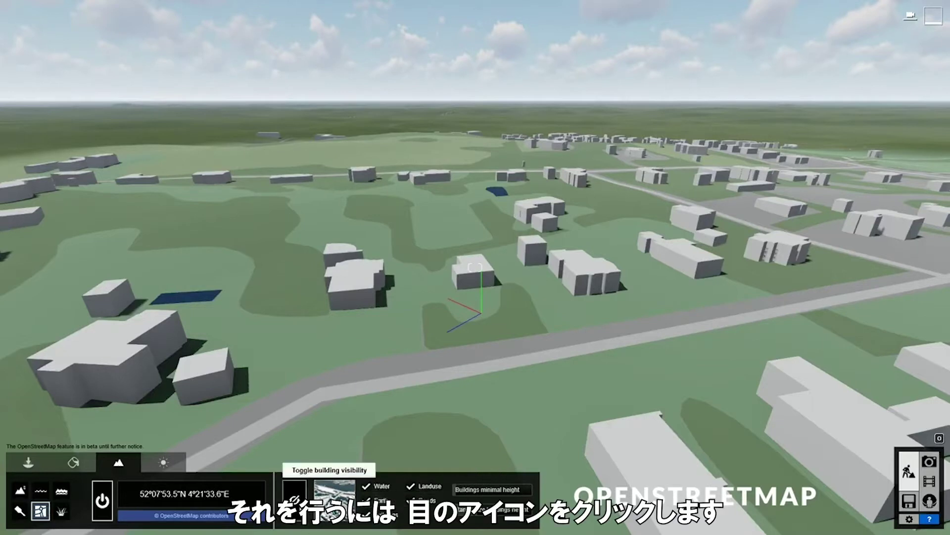
# - Hide the central OpenStreetMap building and fly down to the cleared grass plot
pyautogui.click(294, 498)
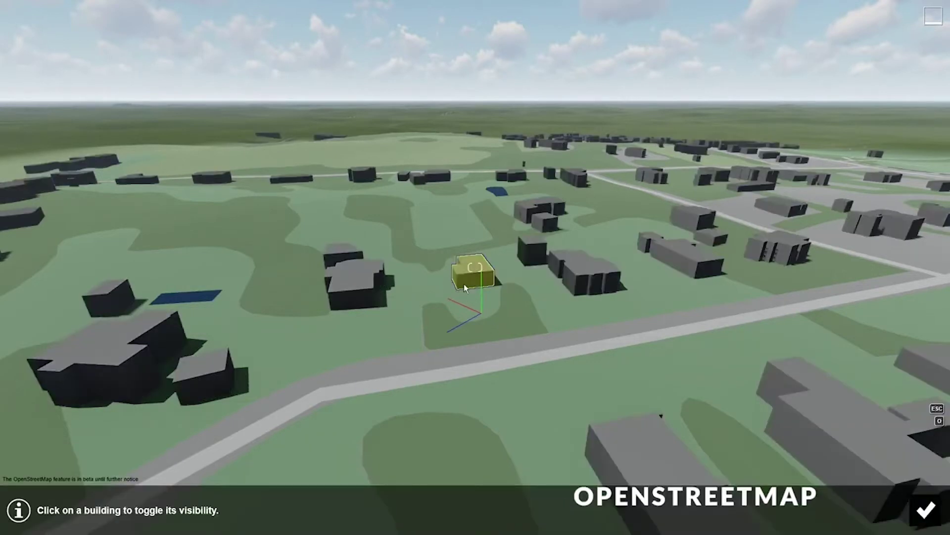
pyautogui.click(484, 287)
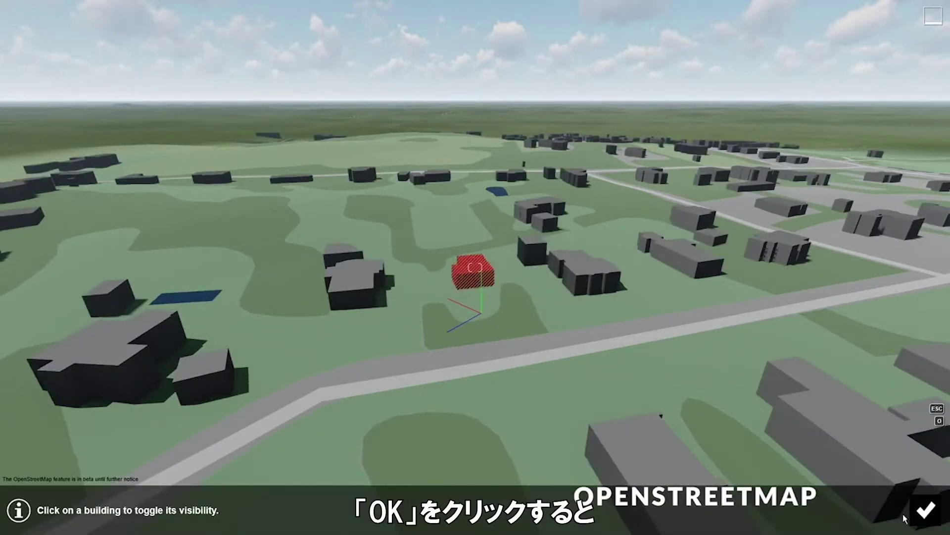
pyautogui.click(925, 511)
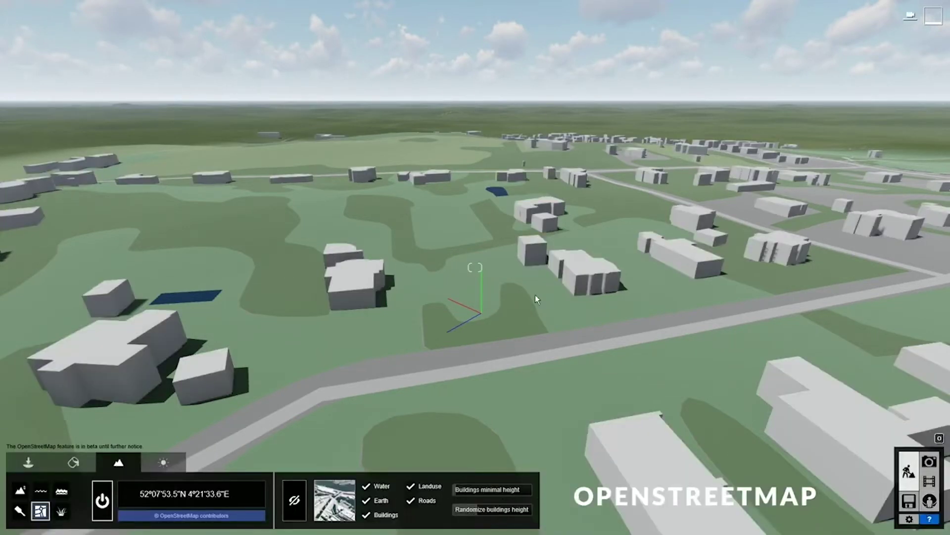
pyautogui.rightClick(478, 296)
pyautogui.rightClick(478, 296)
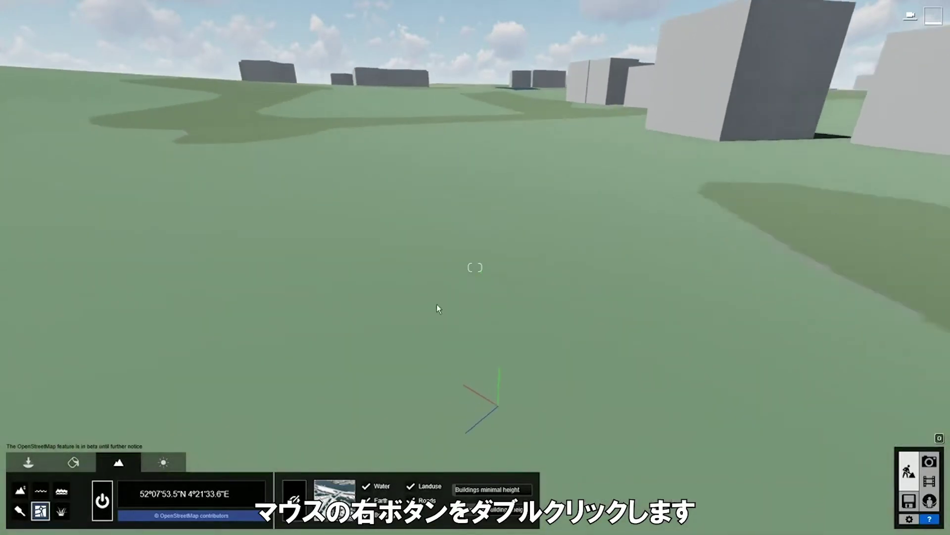
pyautogui.scroll(-5, 437, 308)
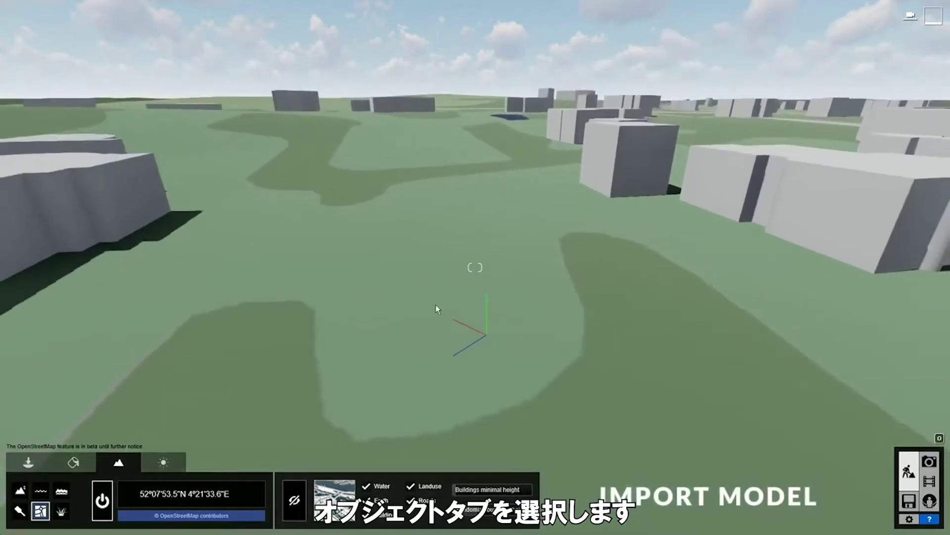
# - Place the imported villa model on the cleared plot, rotated so its wooden terrace faces forward
pyautogui.click(39, 464)
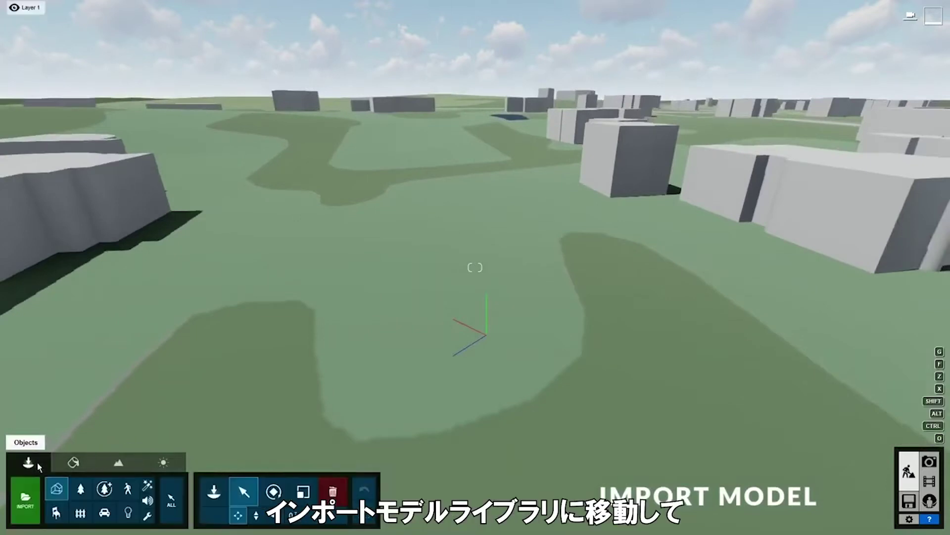
pyautogui.click(57, 490)
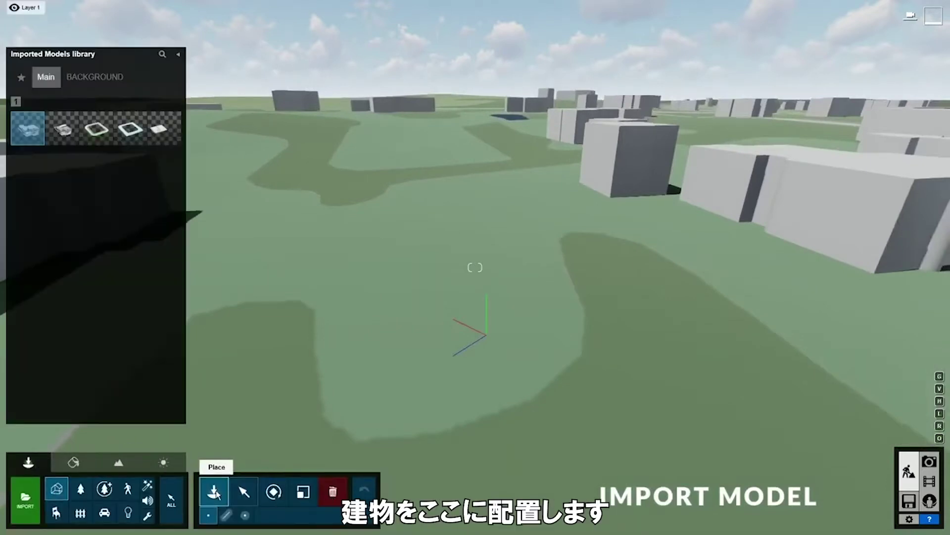
pyautogui.click(63, 132)
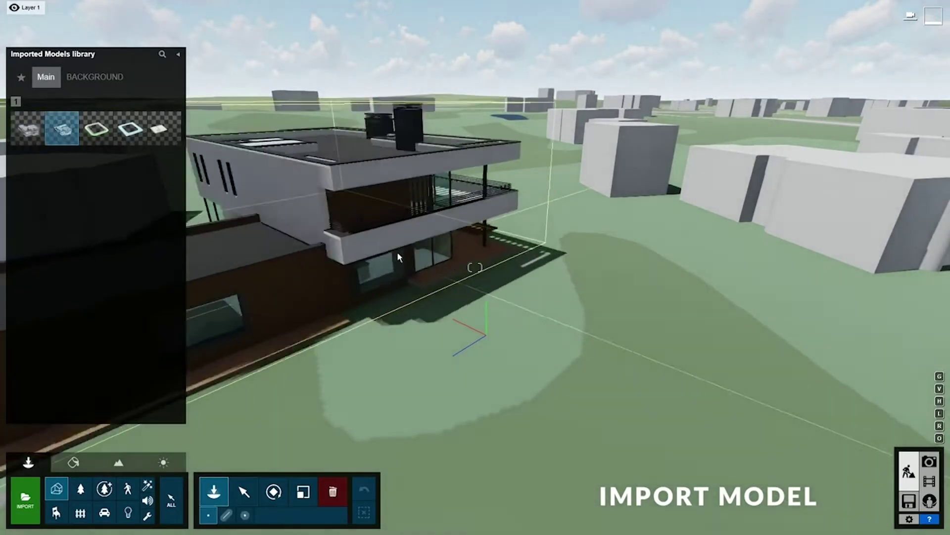
pyautogui.press('r')
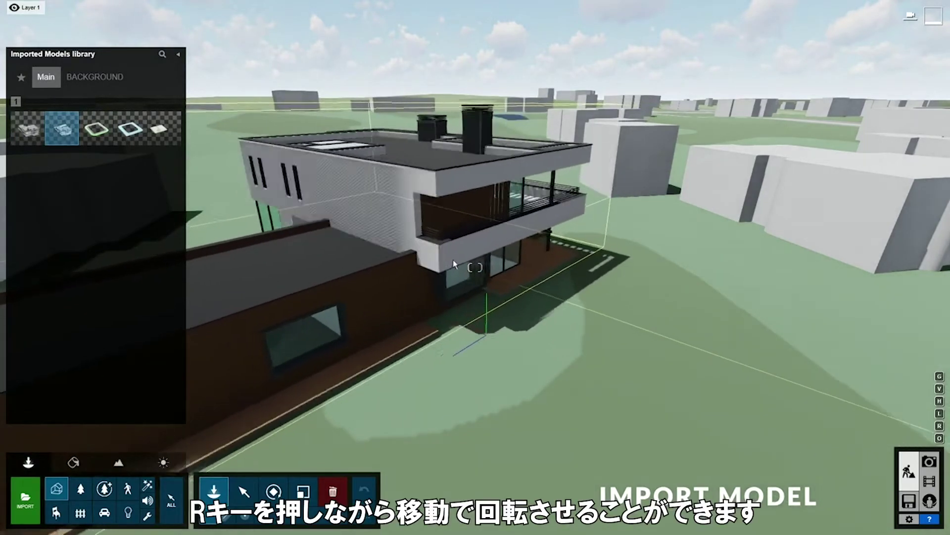
pyautogui.press('r')
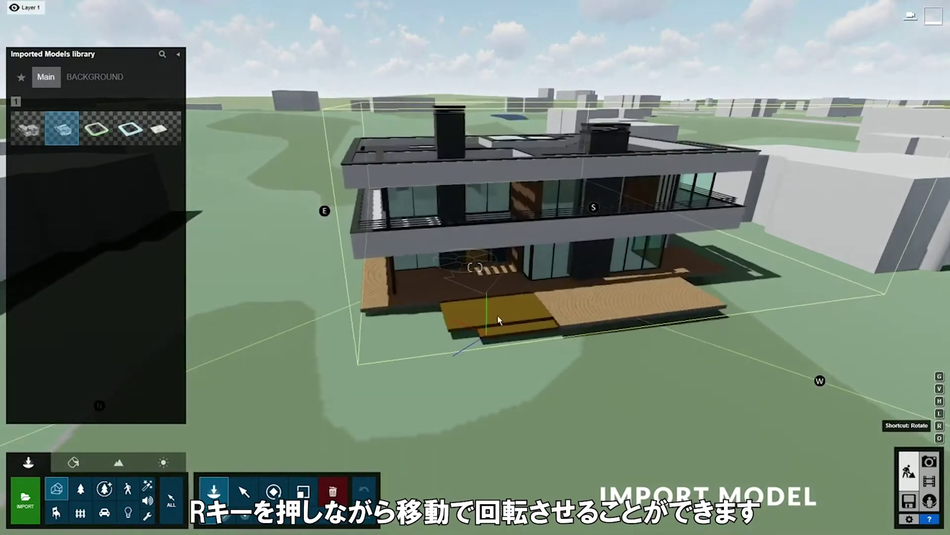
pyautogui.press('r')
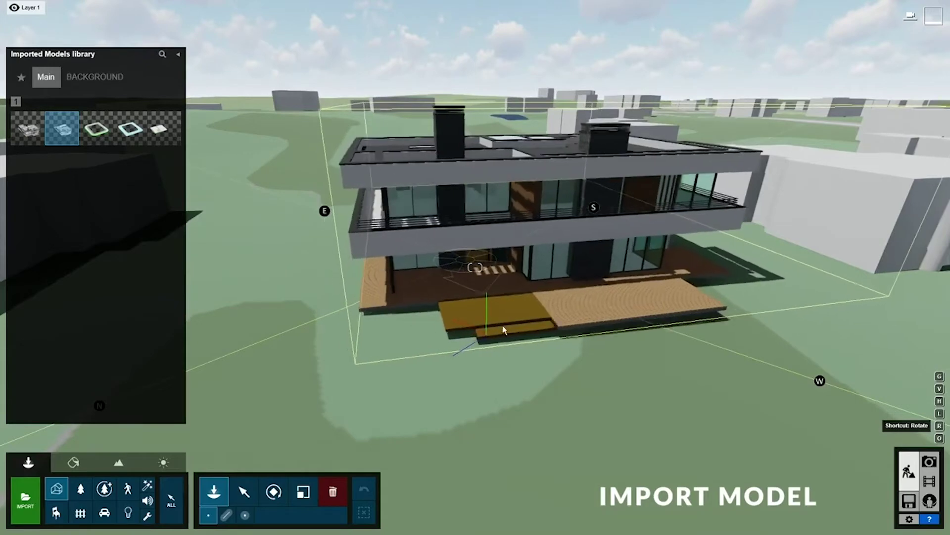
pyautogui.press('r')
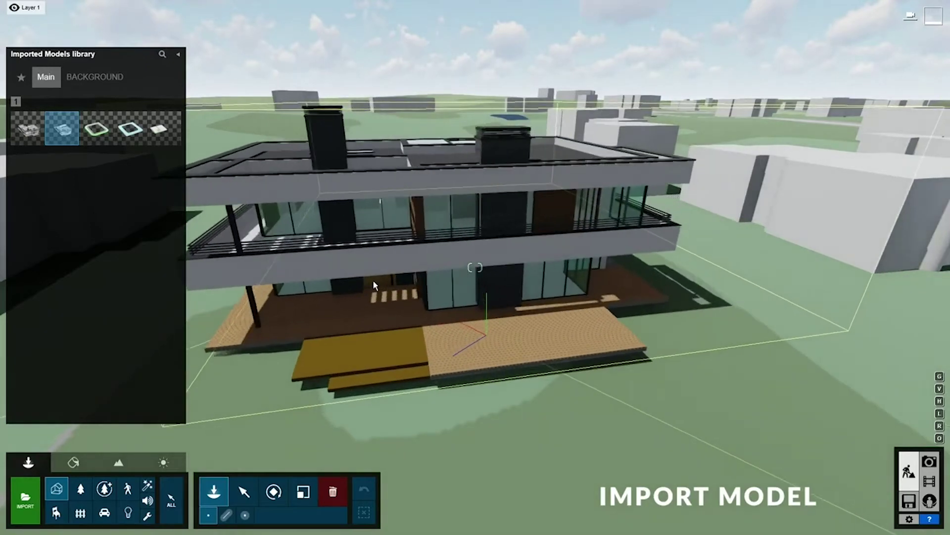
pyautogui.click(366, 240)
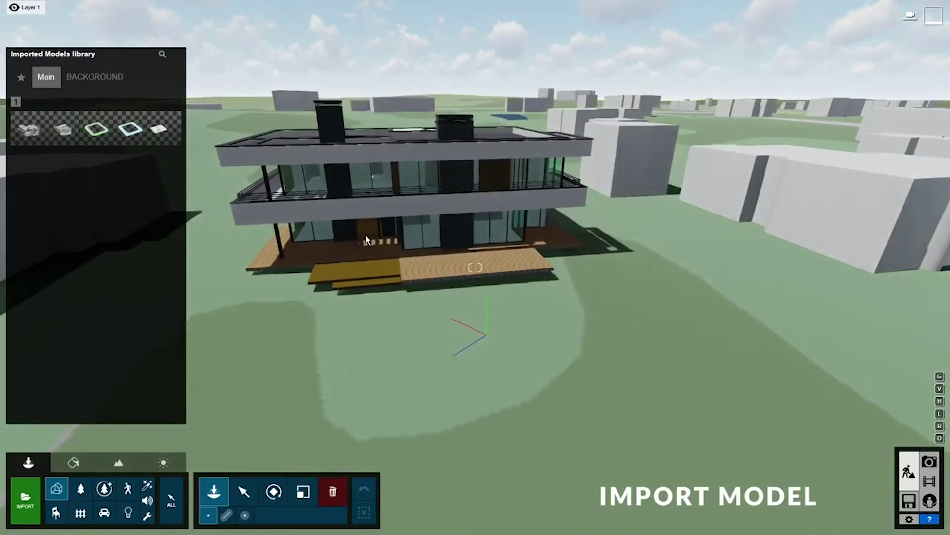
pyautogui.click(245, 501)
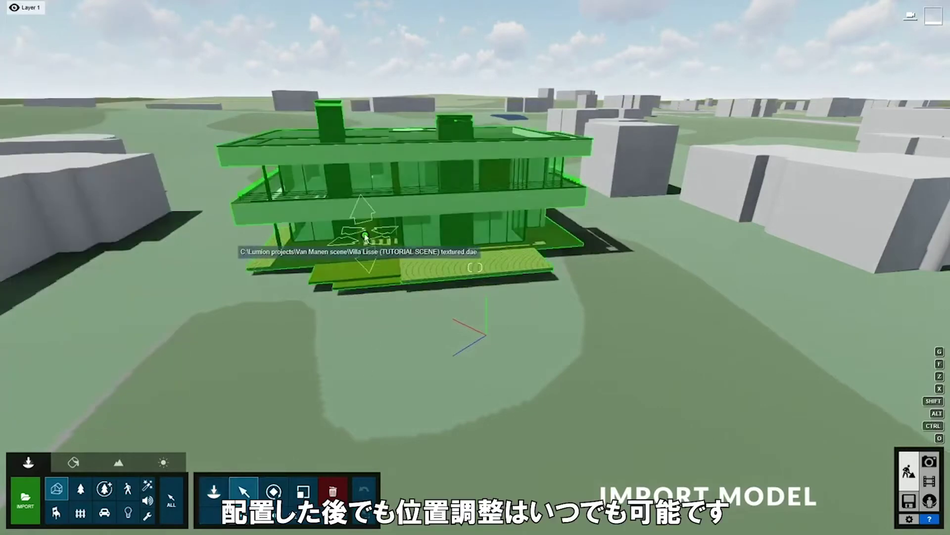
# - Nudge the villa slightly left and closer, then set its heading to exactly -133°
pyautogui.click(403, 227)
pyautogui.moveTo(389, 221); pyautogui.dragTo(366, 231)
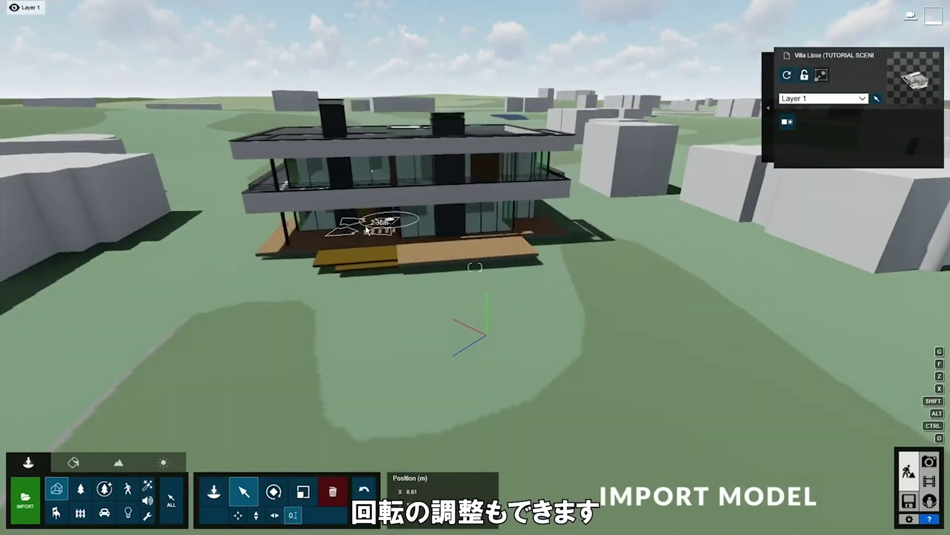
pyautogui.click(273, 491)
pyautogui.moveTo(391, 495); pyautogui.dragTo(415, 496)
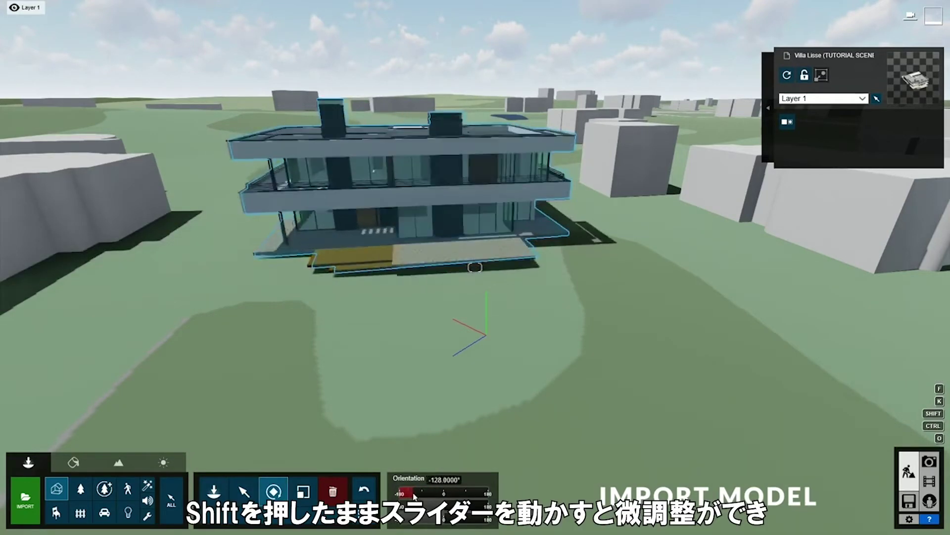
pyautogui.keyDown('shift'); pyautogui.moveTo(479, 495); pyautogui.dragTo(414, 498); pyautogui.keyUp('shift')
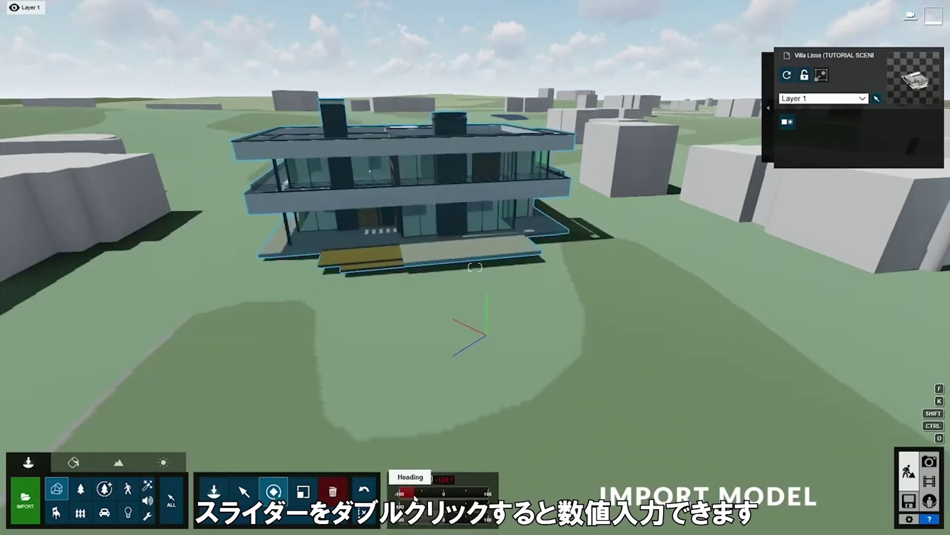
pyautogui.doubleClick(415, 495)
pyautogui.write('-133')
pyautogui.press('Return')
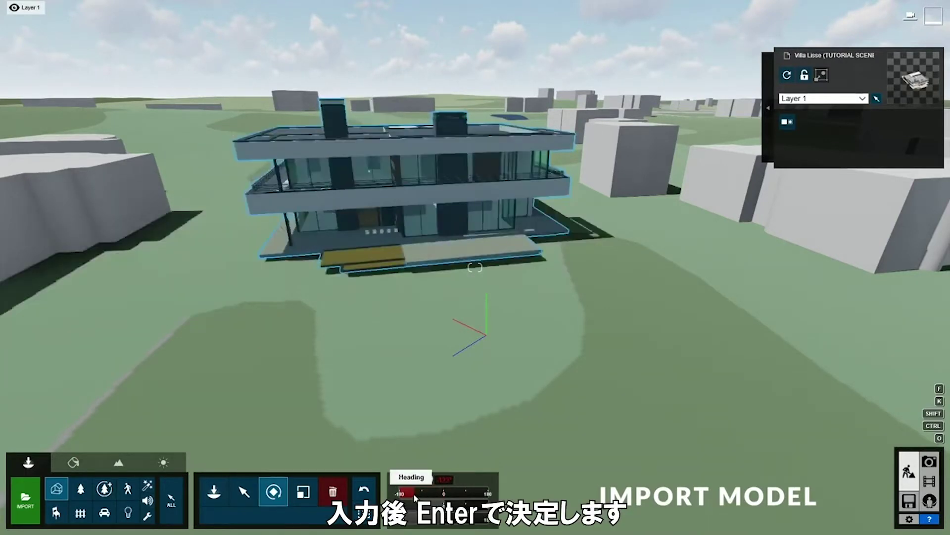
pyautogui.click(244, 491)
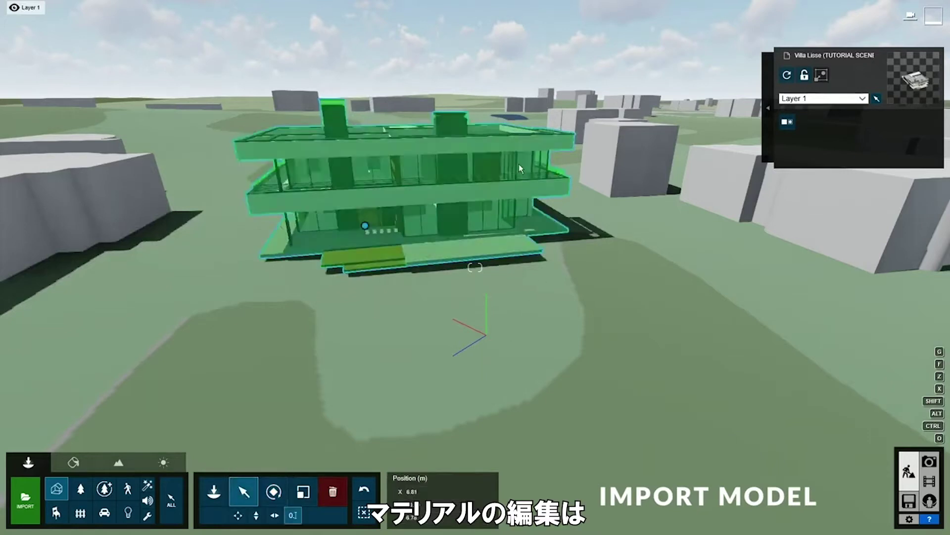
# - In the Material Editor, select the villa's wooden deck to open its Material library
pyautogui.click(74, 464)
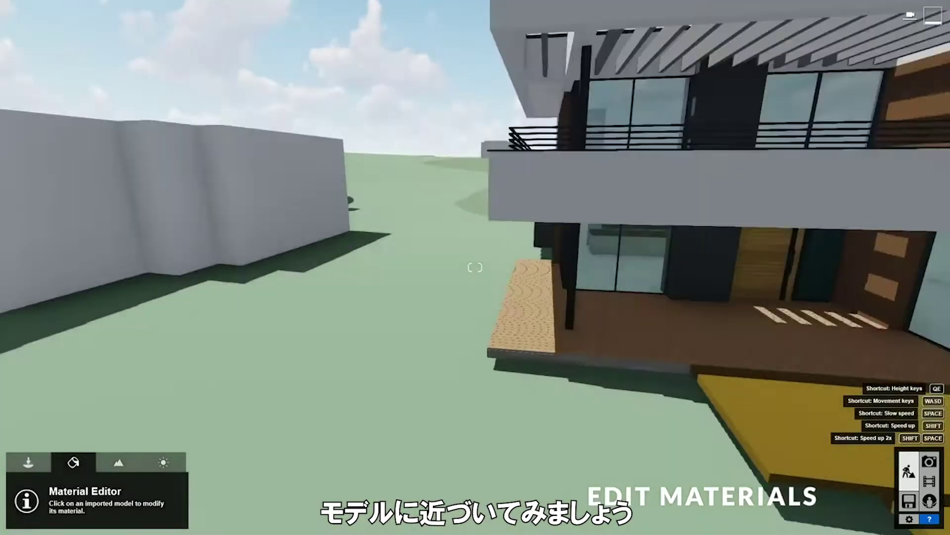
pyautogui.press('w')
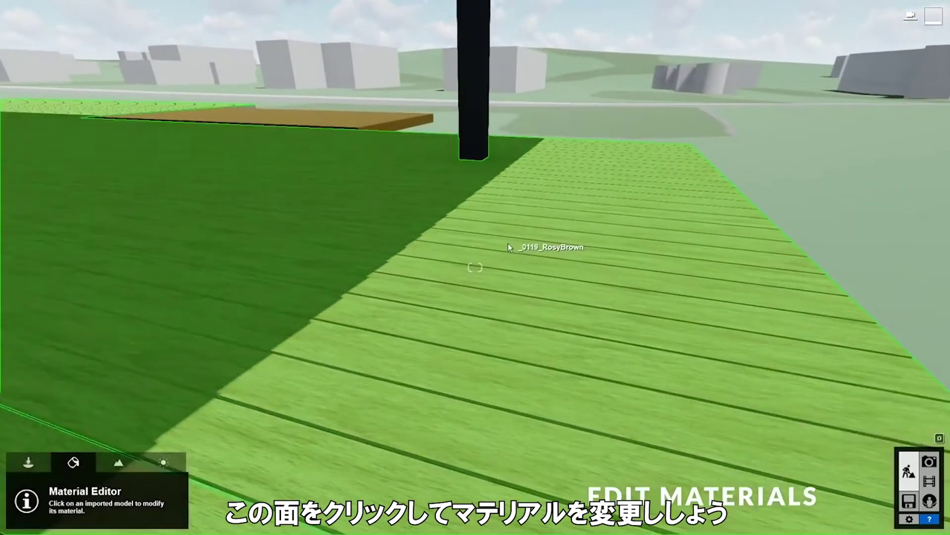
pyautogui.click(399, 379)
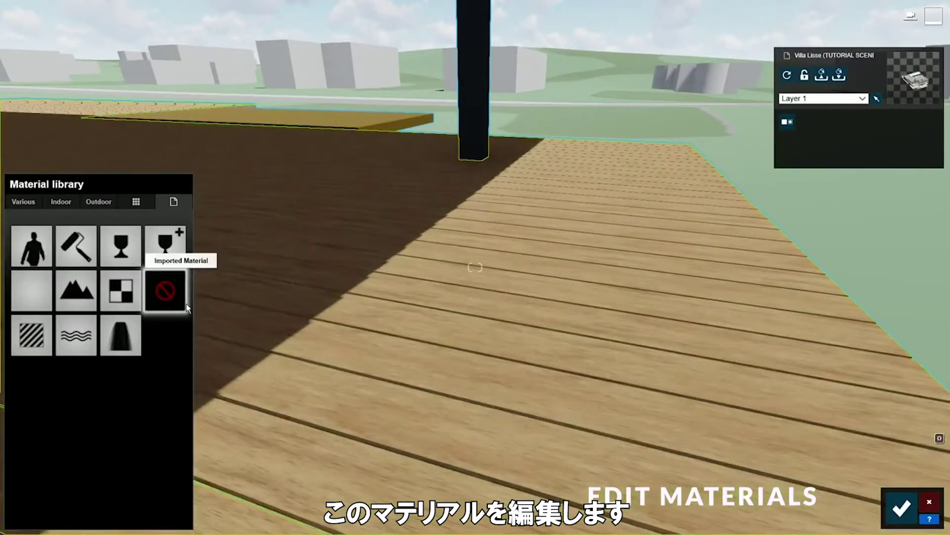
# - Replace the deck wood with a Standard material, lower its gloss and reflectivity, and set relief to 1.4
pyautogui.click(28, 340)
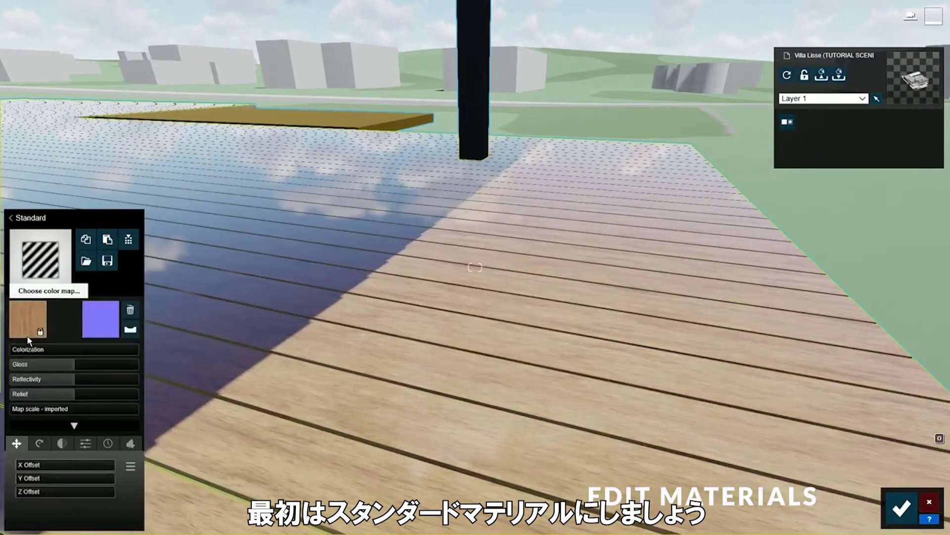
pyautogui.moveTo(16, 379); pyautogui.dragTo(2, 394)
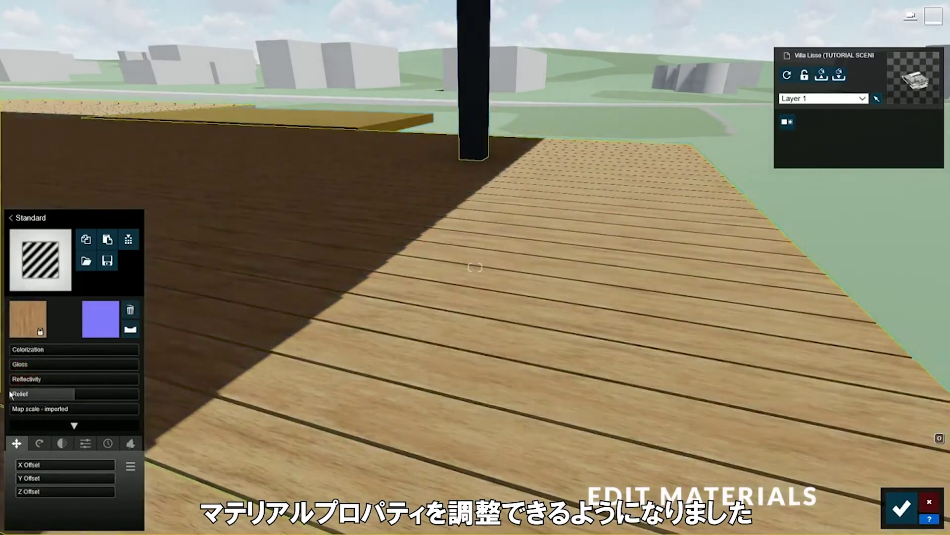
pyautogui.click(130, 331)
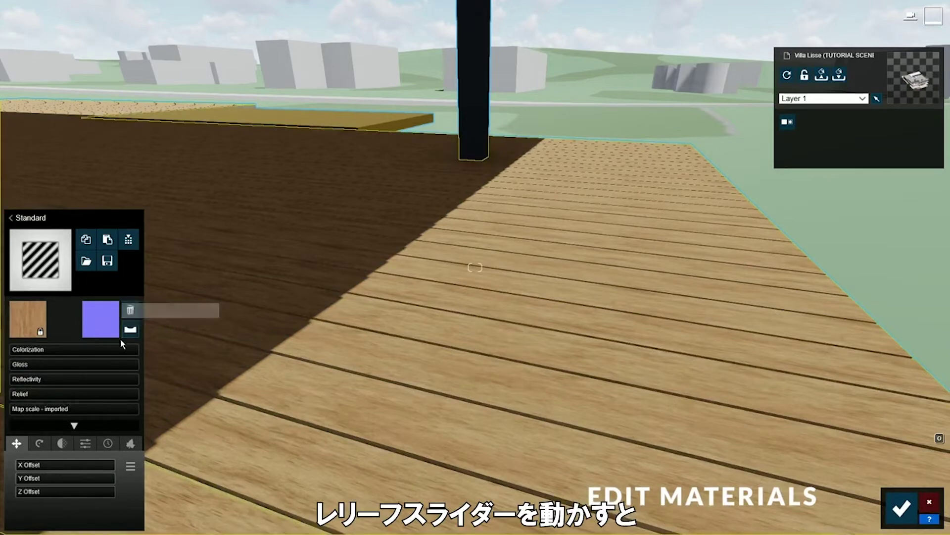
pyautogui.moveTo(32, 394); pyautogui.dragTo(124, 399)
pyautogui.moveTo(187, 407); pyautogui.dragTo(193, 425, button='right')
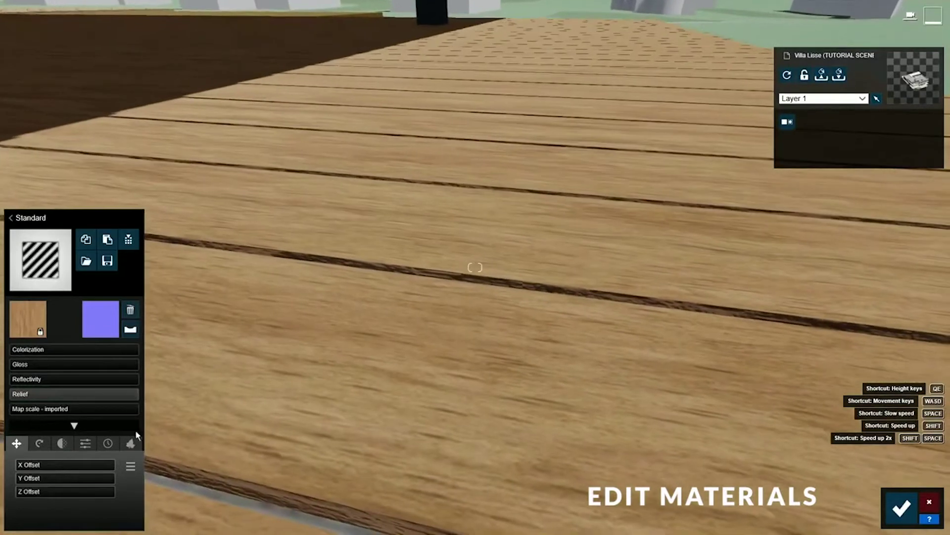
# - Try a grey tint on the deck, then raise reflectivity and gloss and adjust the wood texture scale
pyautogui.click(58, 349)
pyautogui.moveTo(218, 367); pyautogui.dragTo(221, 378)
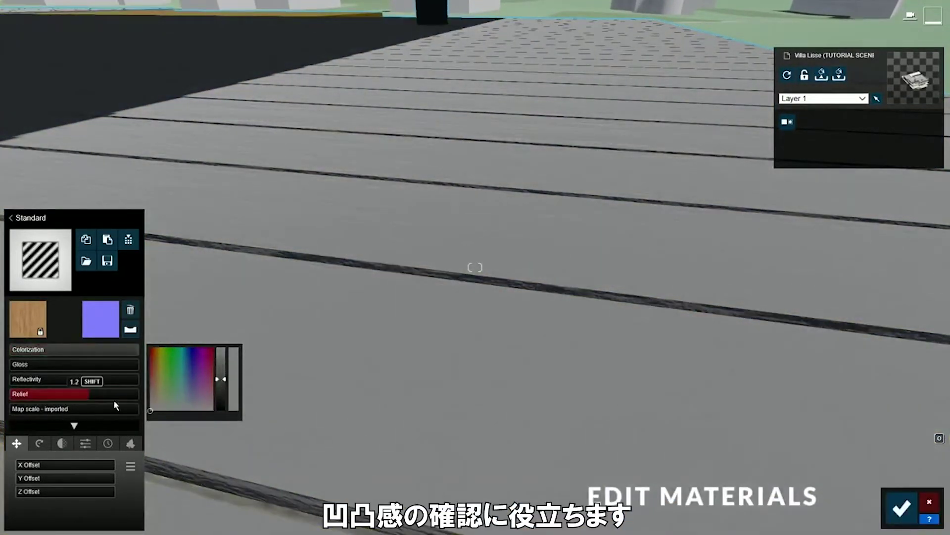
pyautogui.click(130, 349)
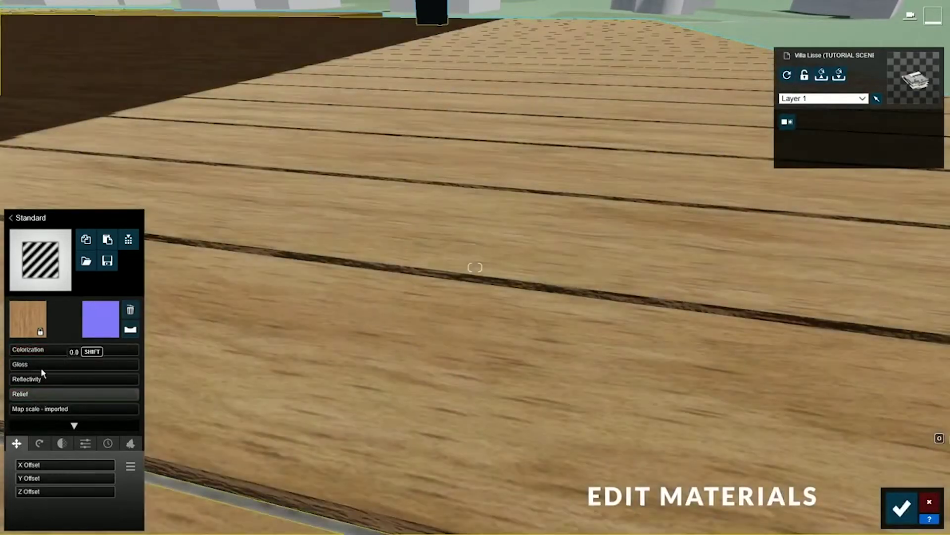
pyautogui.moveTo(55, 378); pyautogui.dragTo(80, 378)
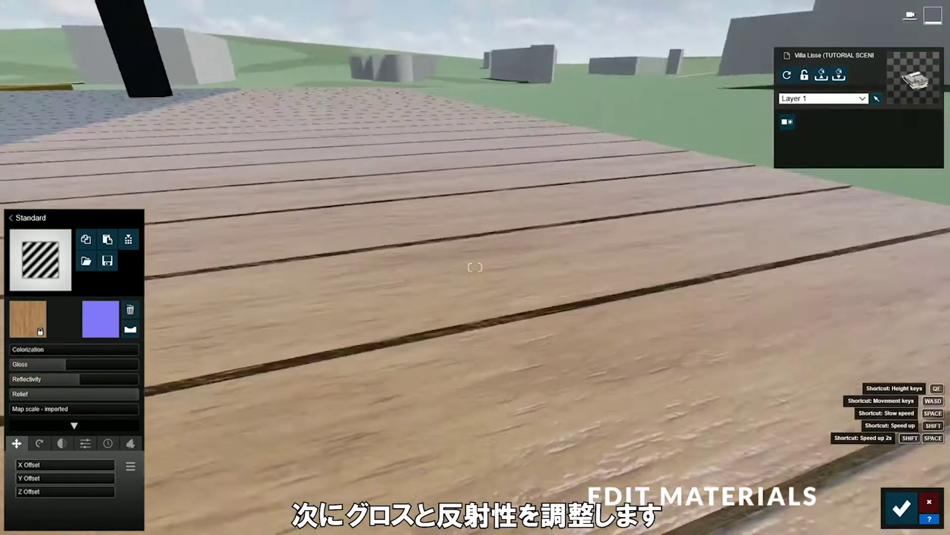
pyautogui.moveTo(54, 364); pyautogui.dragTo(54, 371)
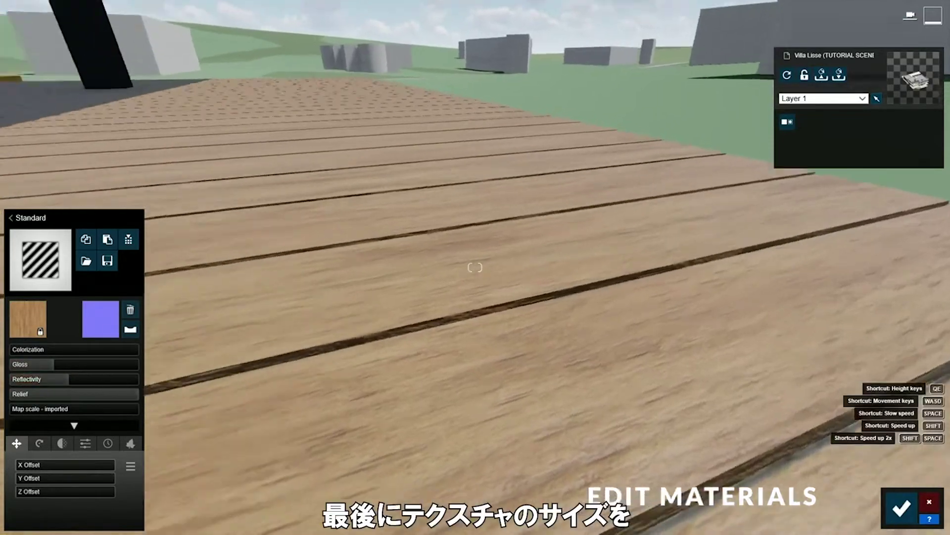
pyautogui.press('w')
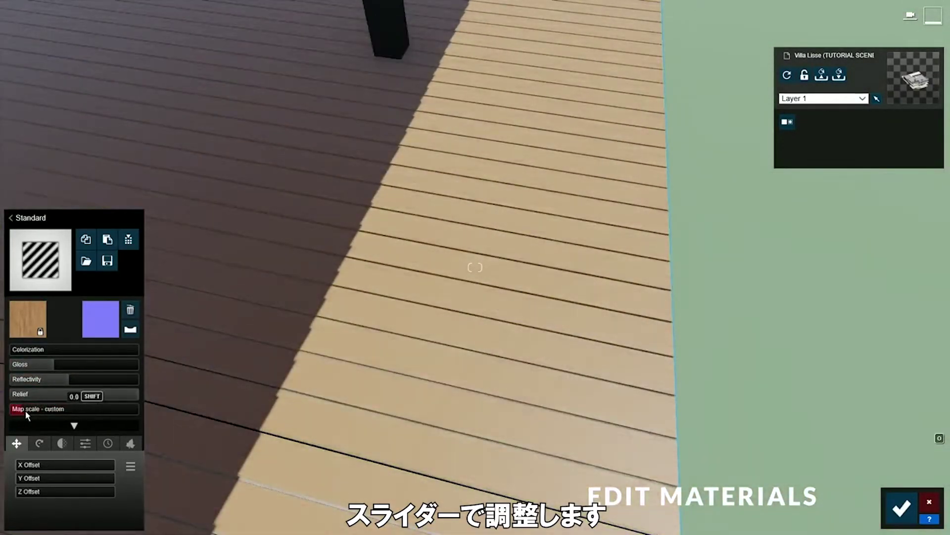
pyautogui.moveTo(25, 411); pyautogui.dragTo(1, 416)
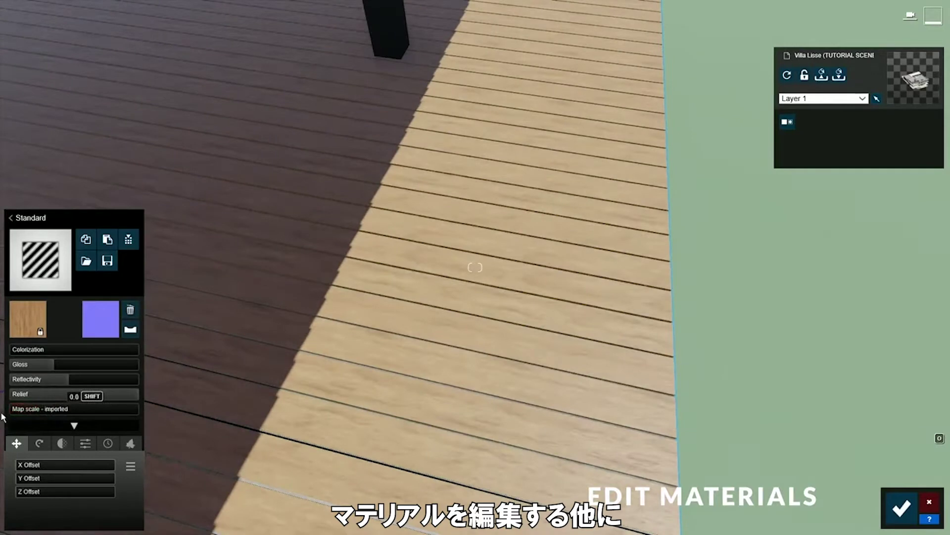
# - Apply a wood material from the Indoor > Wood library to the deck
pyautogui.click(48, 261)
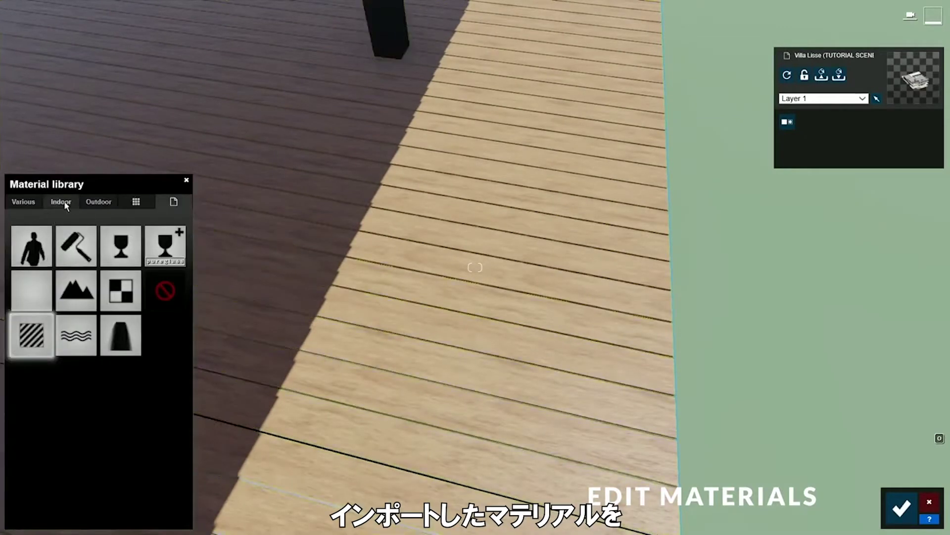
pyautogui.click(62, 202)
pyautogui.click(138, 259)
pyautogui.click(79, 324)
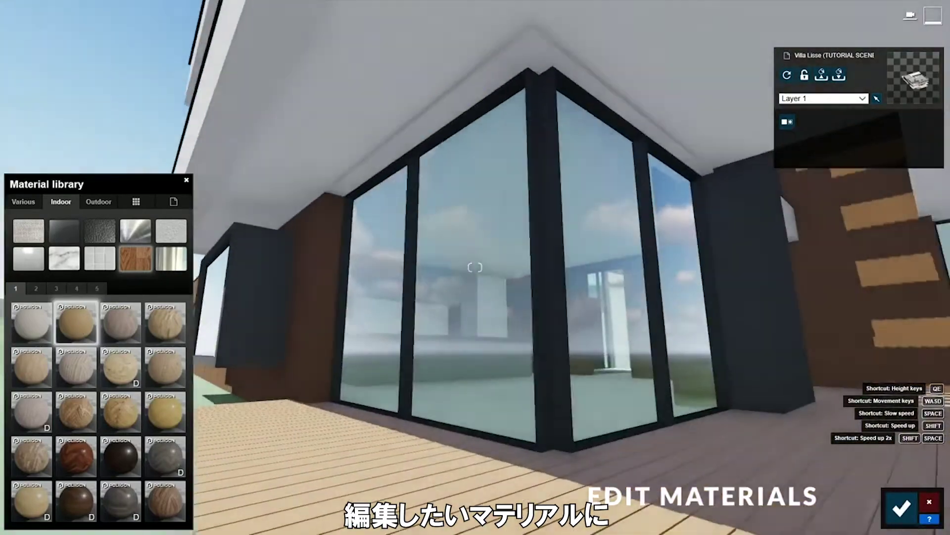
# - Give the windows the Interior Glass 001 material and confirm the material edits
pyautogui.click(474, 357)
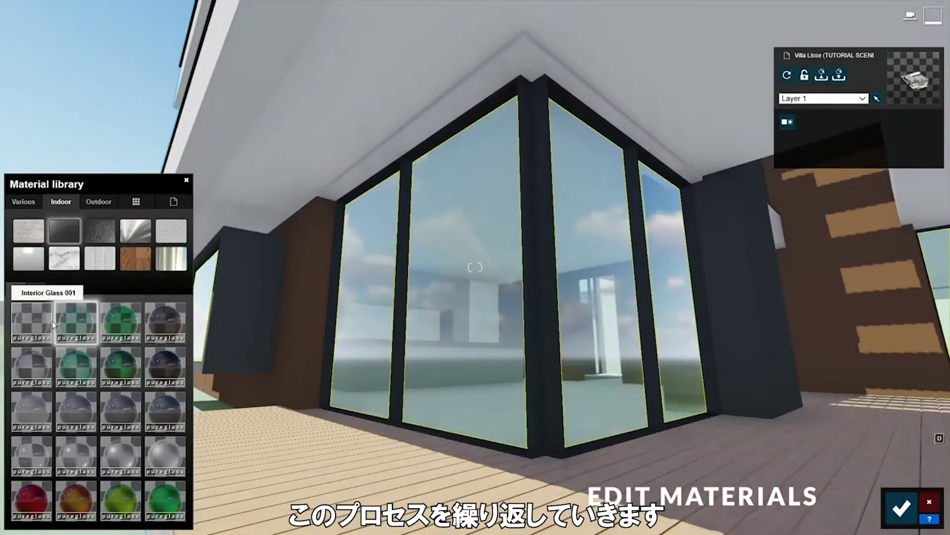
pyautogui.click(52, 321)
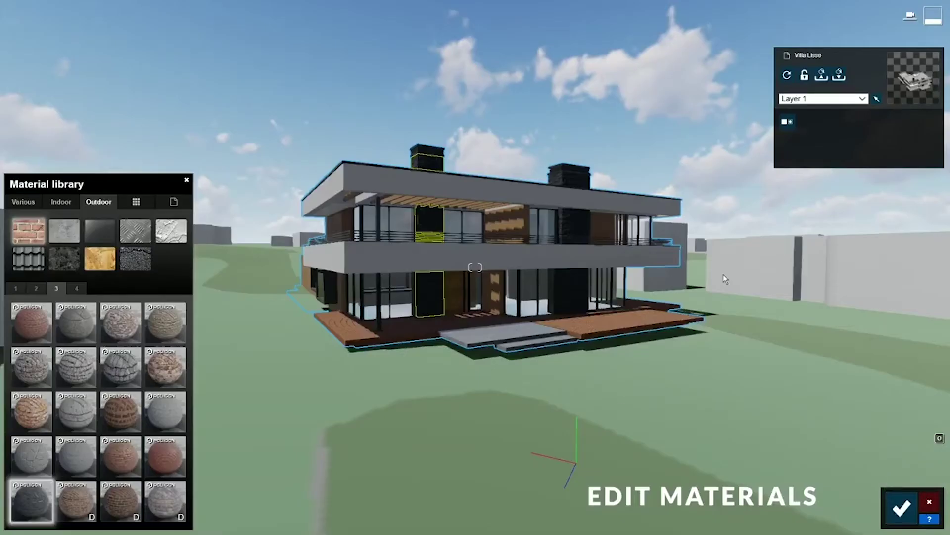
pyautogui.moveTo(723, 275); pyautogui.dragTo(685, 274, button='right')
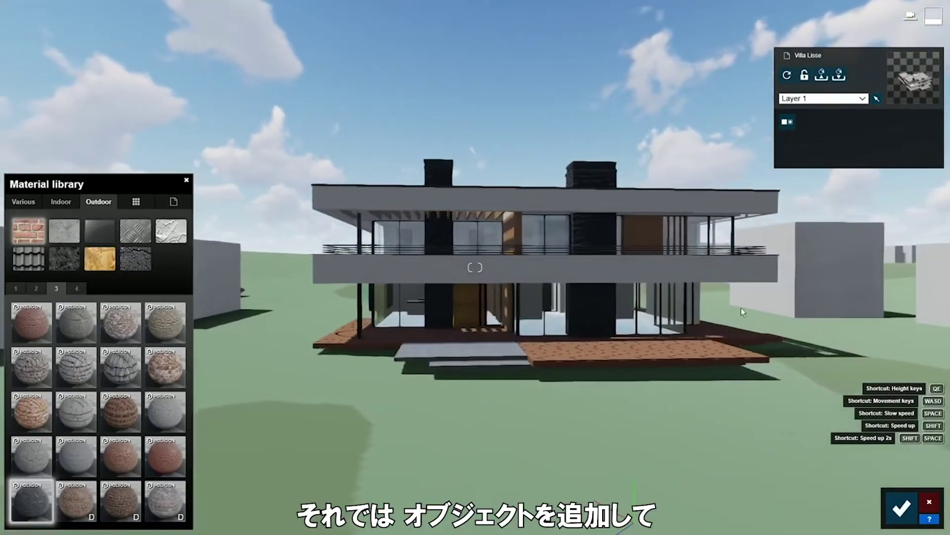
pyautogui.click(902, 507)
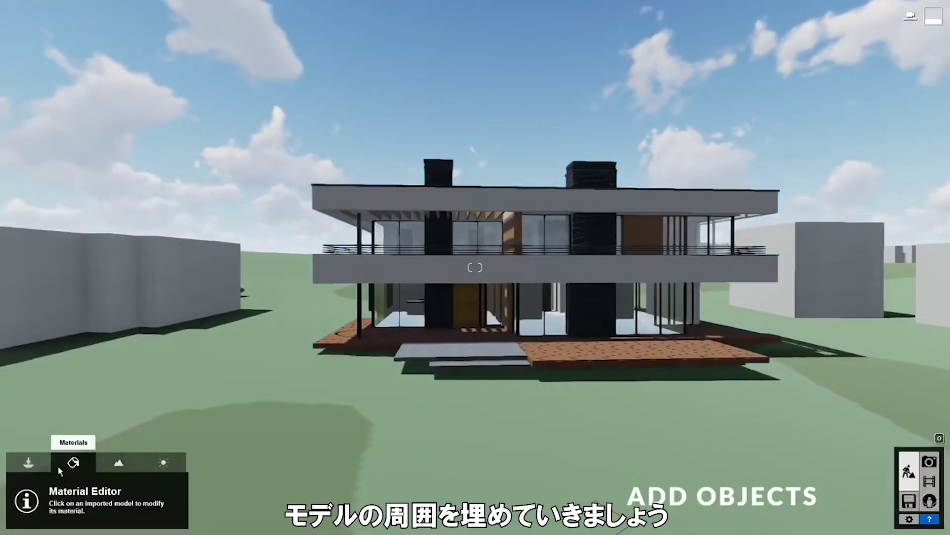
# - Place favourite trees, a columnar conifer and a topiary around the villa from the Nature library
pyautogui.click(38, 465)
pyautogui.moveTo(39, 466); pyautogui.dragTo(39, 445, button='right')
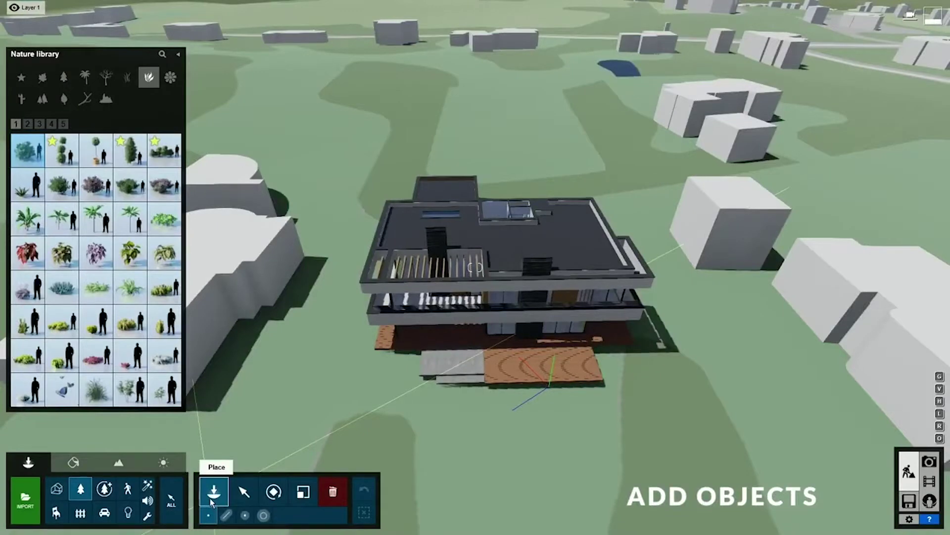
pyautogui.click(27, 76)
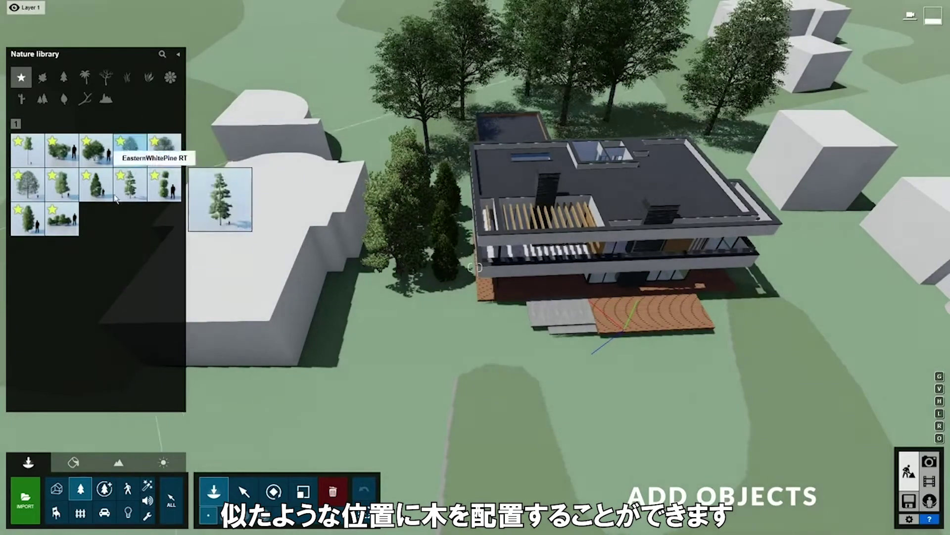
pyautogui.click(28, 150)
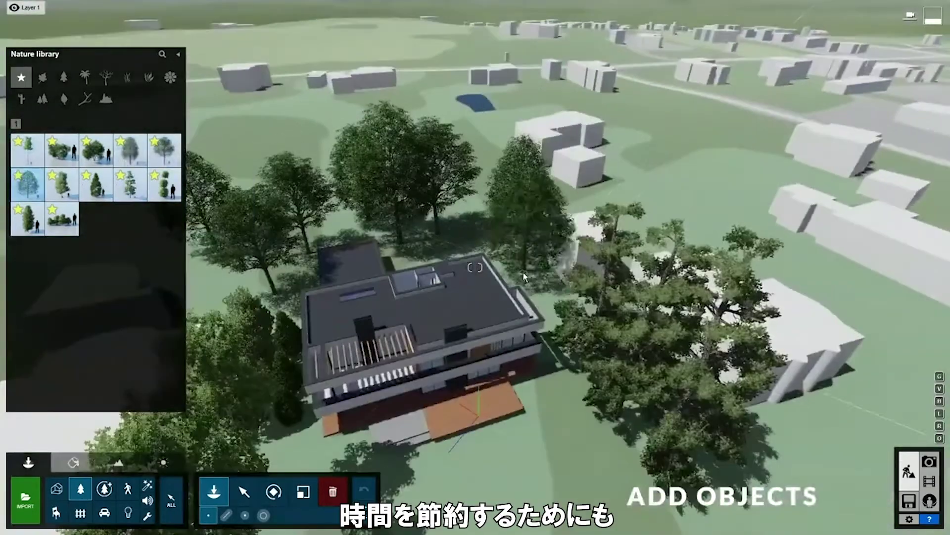
pyautogui.click(96, 184)
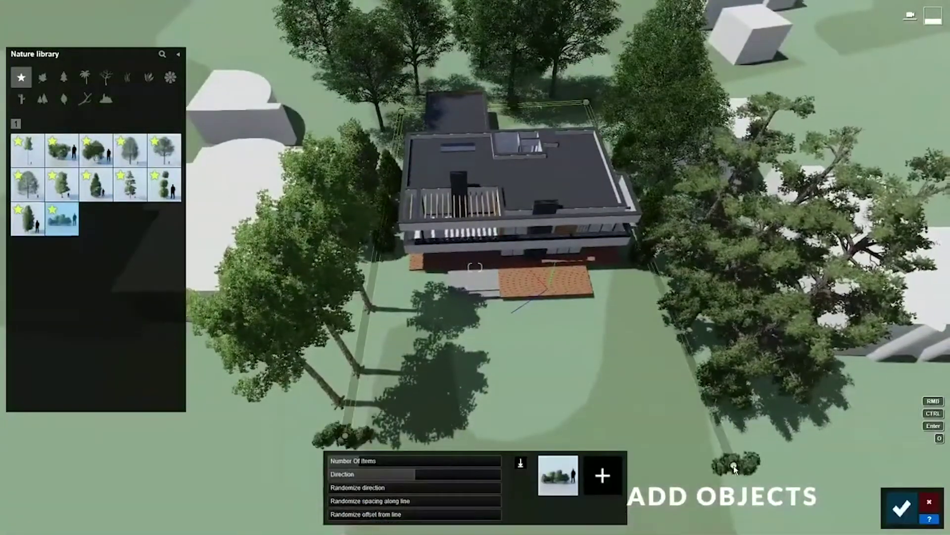
pyautogui.click(28, 217)
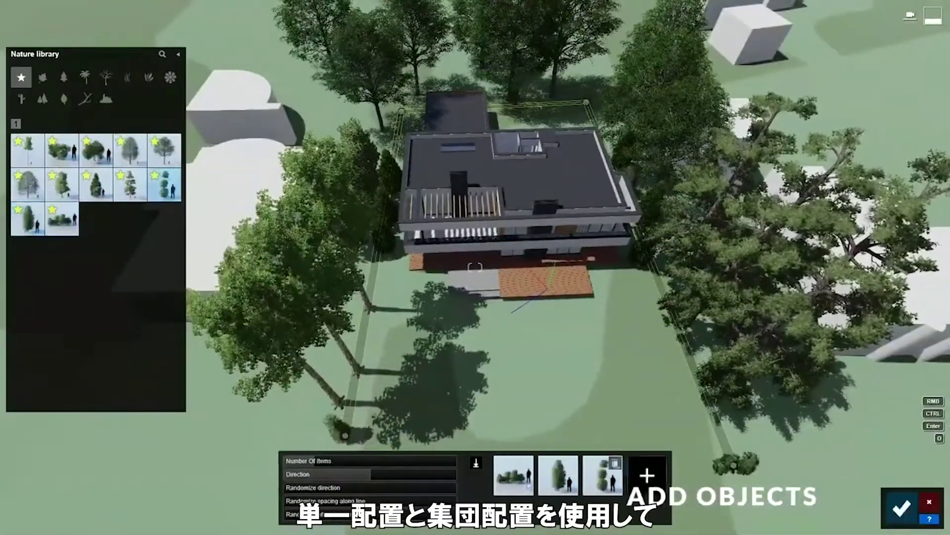
pyautogui.click(164, 184)
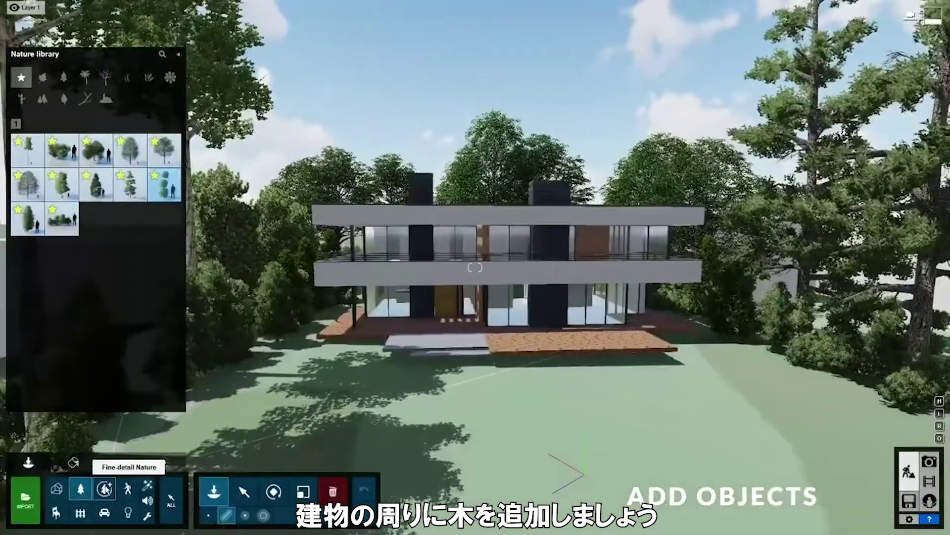
# - Place a large Fine-detail Nature tree on the lawn left of the villa, then open the Characters library
pyautogui.click(105, 489)
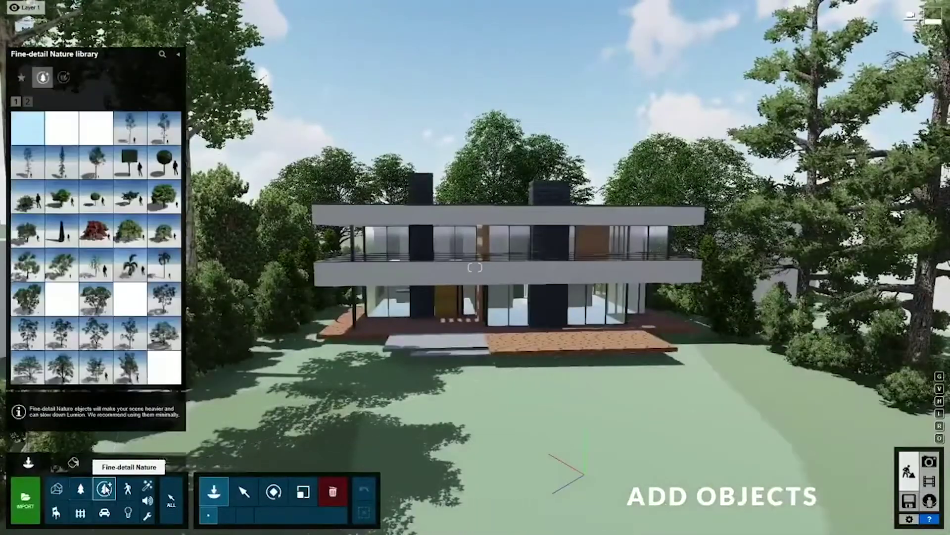
pyautogui.click(96, 299)
pyautogui.click(271, 391)
pyautogui.click(257, 398)
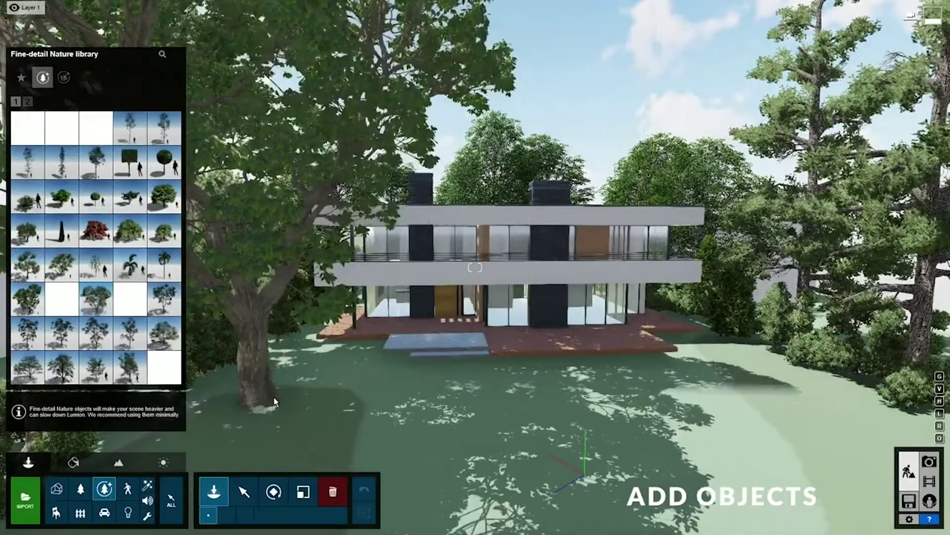
pyautogui.click(129, 488)
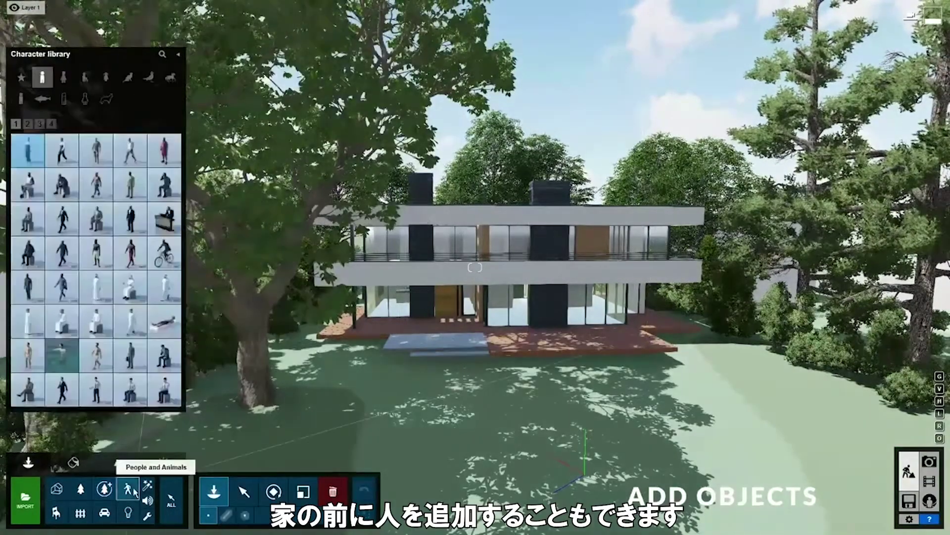
# - Place a standing person from page 4 of the Character library on the front deck, then enter Photo mode
pyautogui.click(51, 124)
pyautogui.click(28, 321)
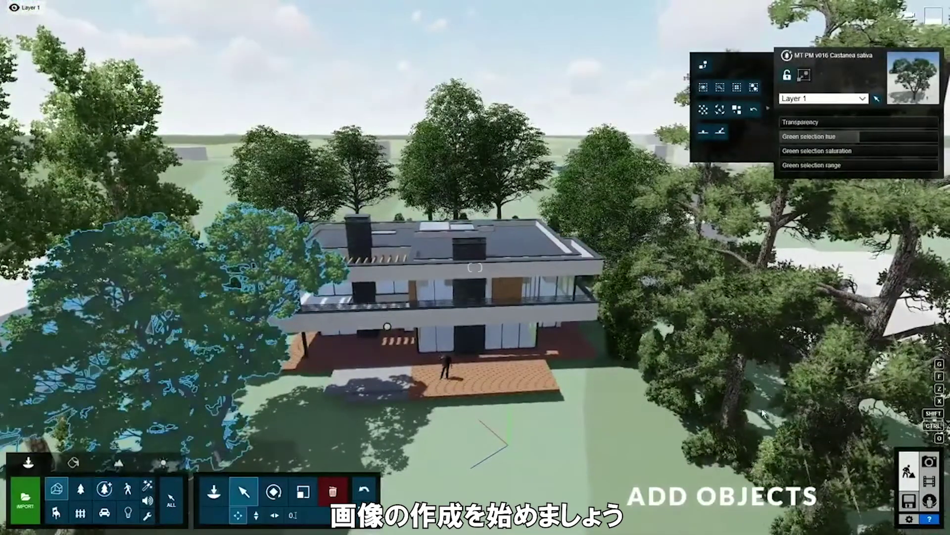
pyautogui.click(931, 462)
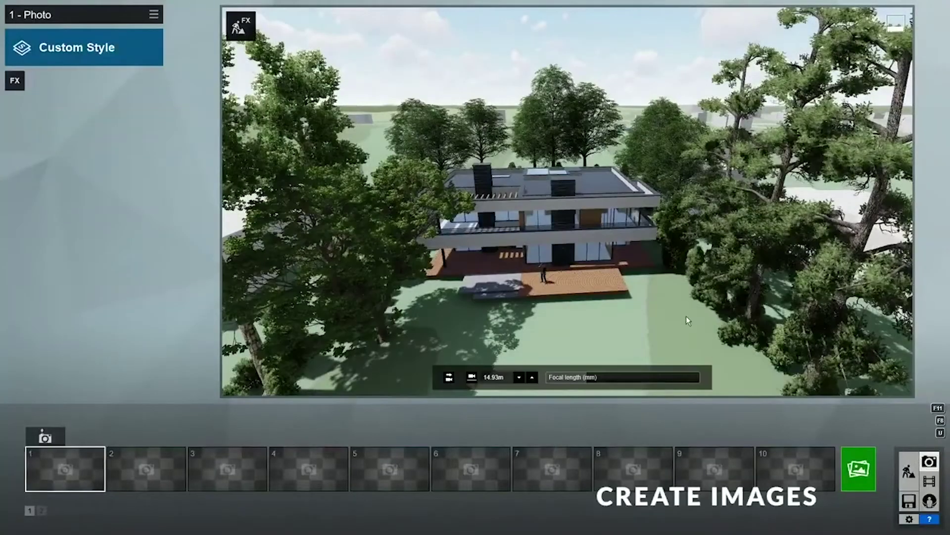
# - Frame an aerial view of the villa and set the lens focal length to 20 mm
pyautogui.press('q')
pyautogui.press('e')
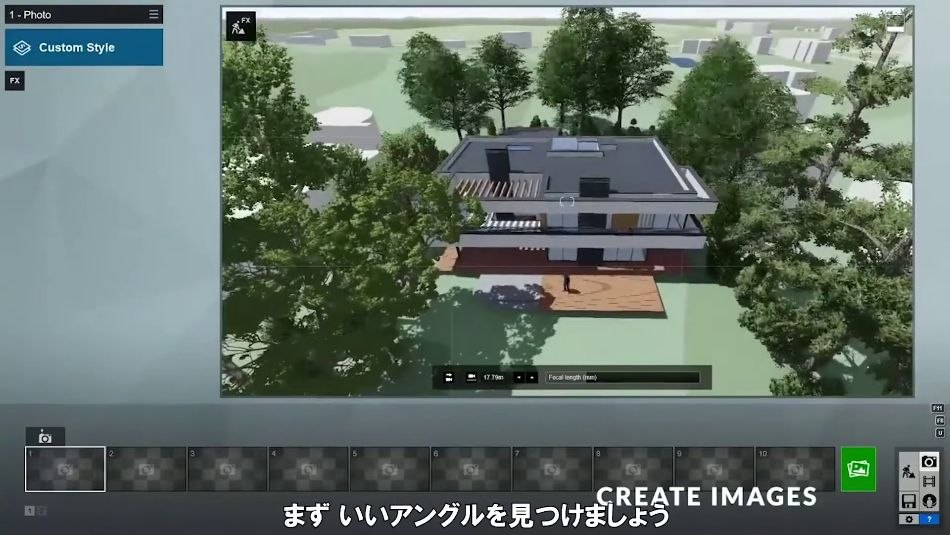
pyautogui.moveTo(586, 377)
pyautogui.mouseDown()
pyautogui.moveTo(621, 376)
pyautogui.moveTo(595, 383)
pyautogui.mouseUp()
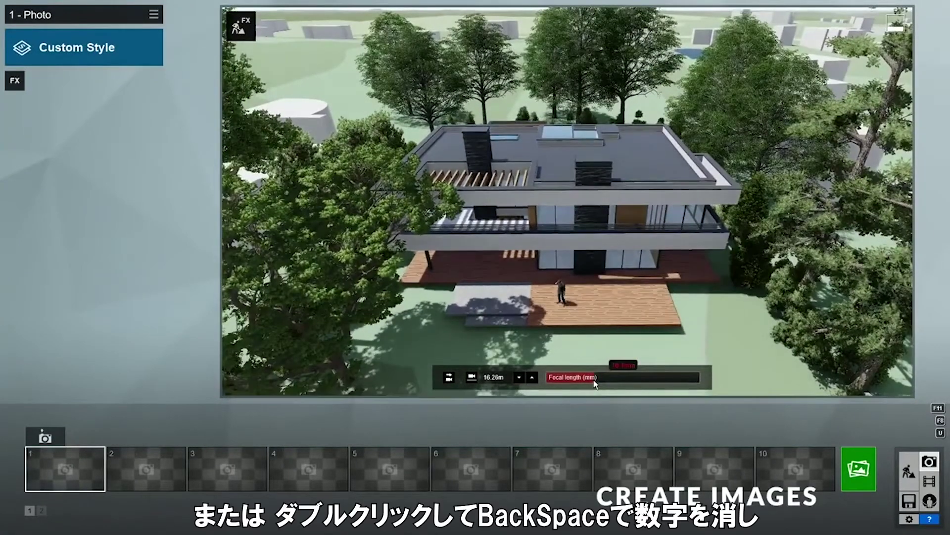
pyautogui.doubleClick(594, 383)
pyautogui.press('BackSpace')
pyautogui.press('BackSpace')
pyautogui.press('BackSpace')
pyautogui.press('BackSpace')
pyautogui.write('20')
pyautogui.press('Return')
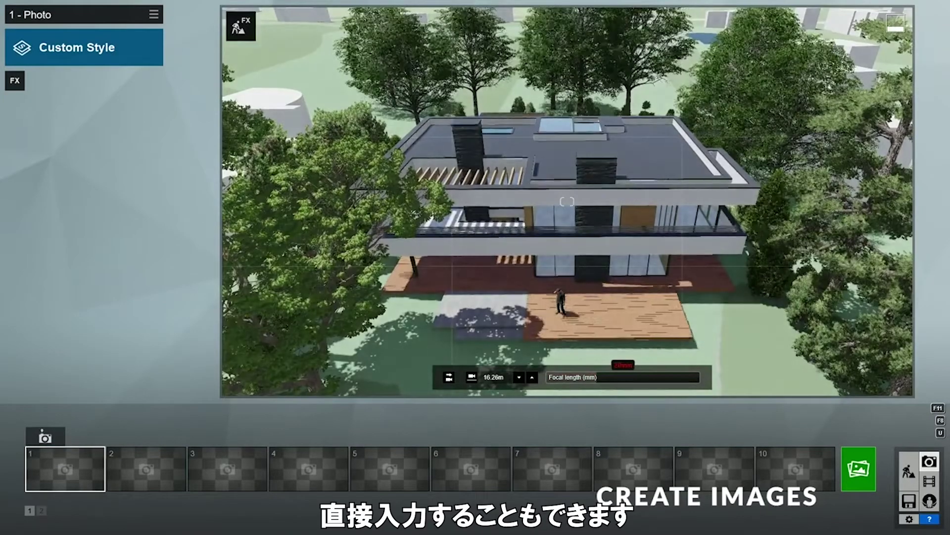
# - Store this view as Photo 1 and run a test render of it
pyautogui.scroll(-5, 546, 281)
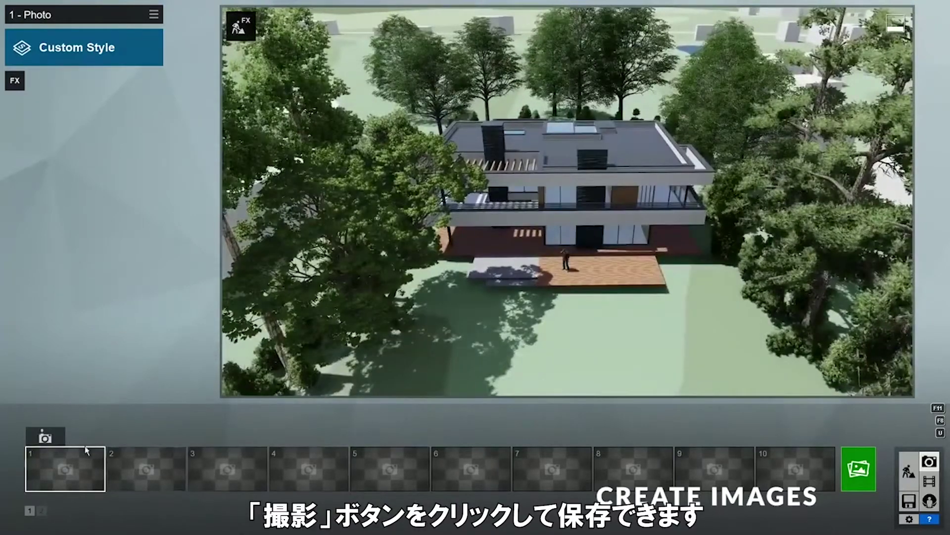
pyautogui.click(55, 442)
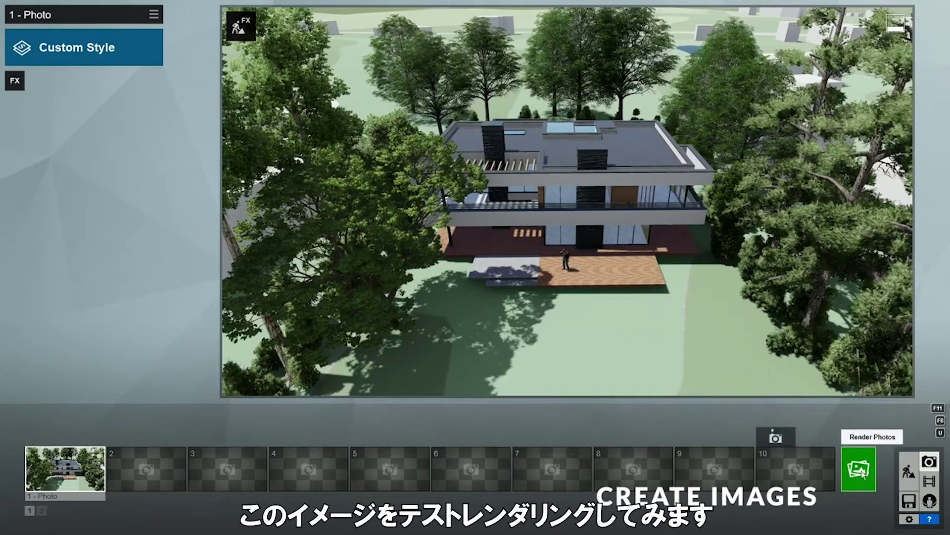
pyautogui.click(862, 473)
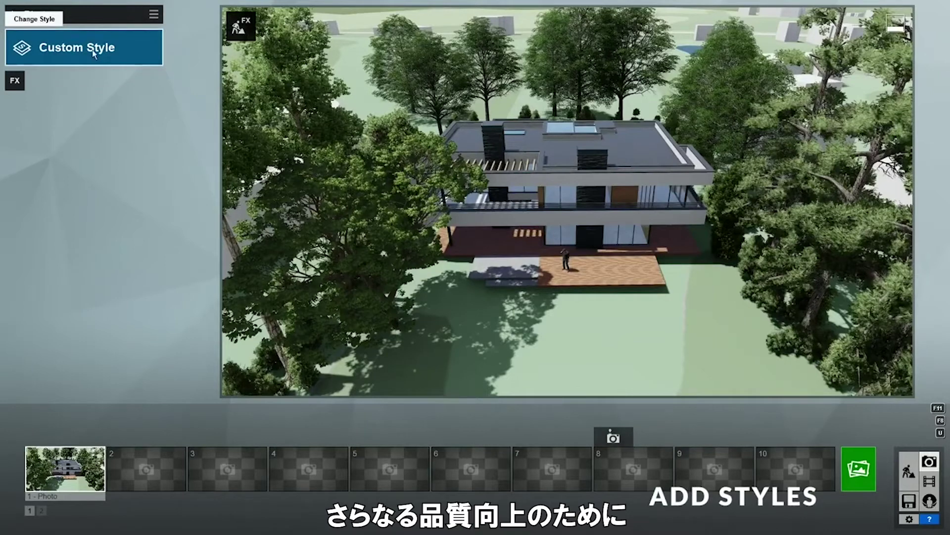
# - Apply the Realistic style to Photo 1, toggle Sharpen off and on, and disable Color Correction
pyautogui.click(83, 53)
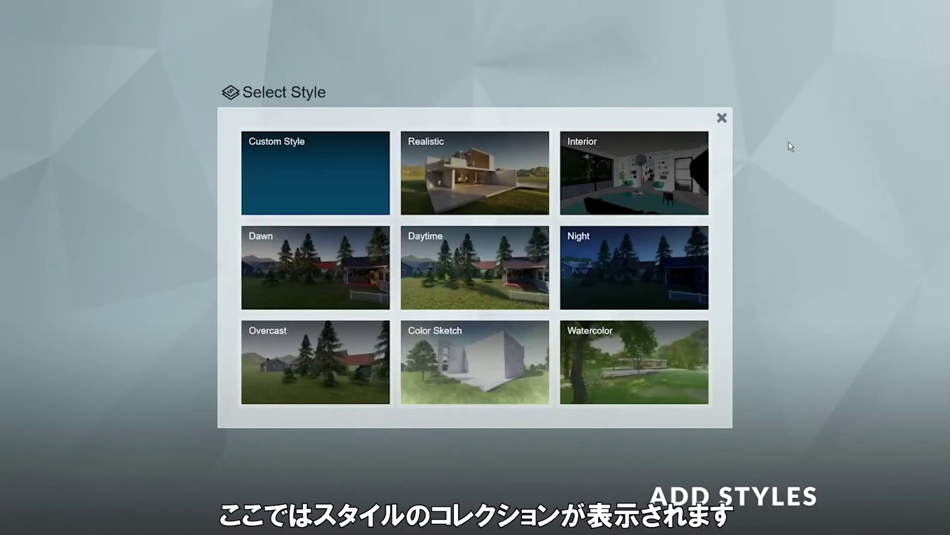
pyautogui.click(482, 188)
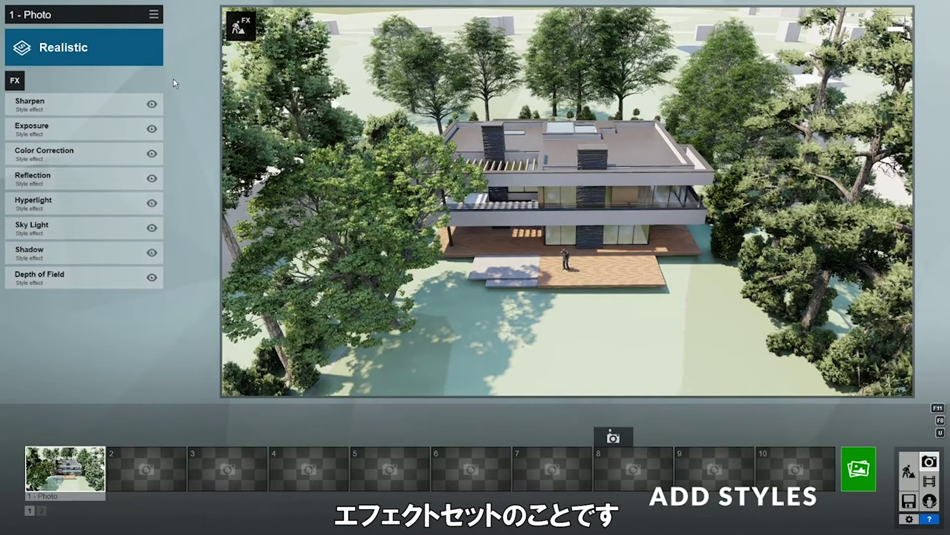
pyautogui.click(152, 105)
pyautogui.click(151, 105)
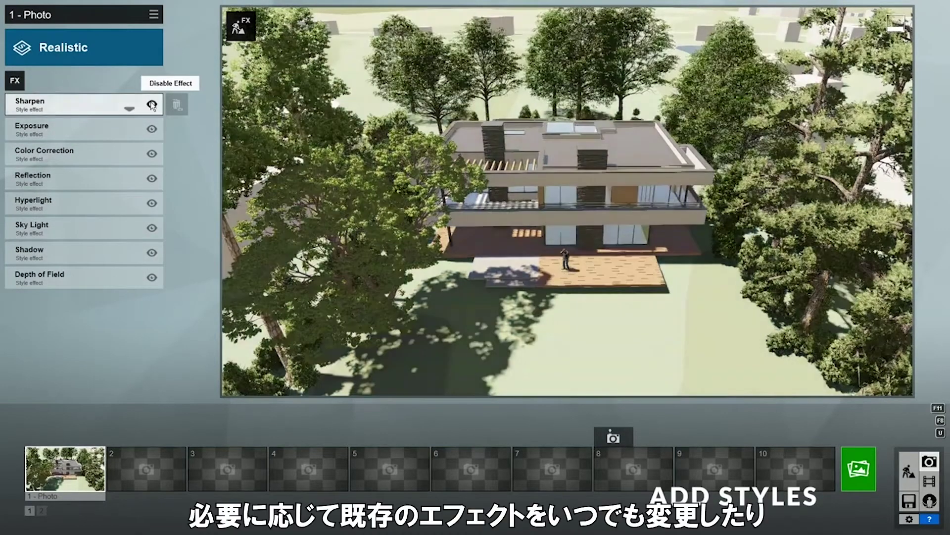
pyautogui.click(152, 154)
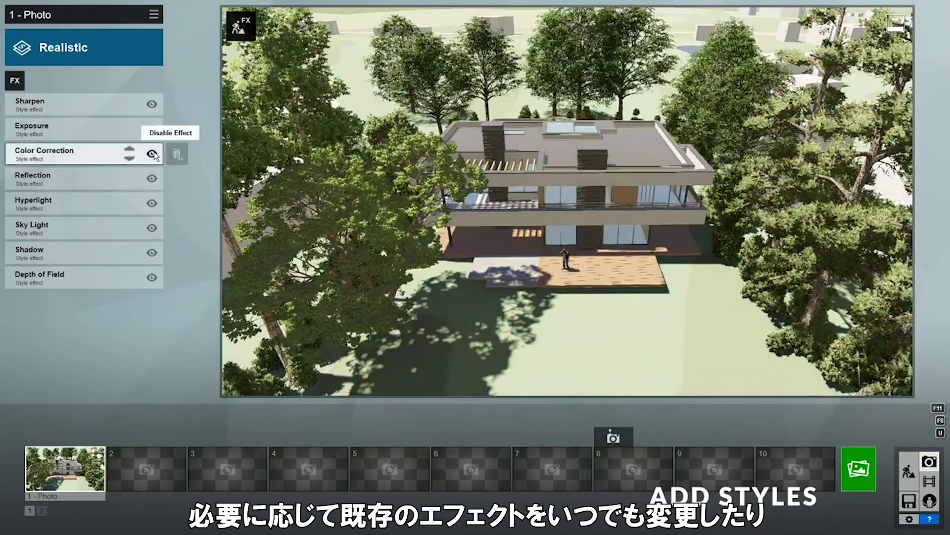
pyautogui.click(16, 80)
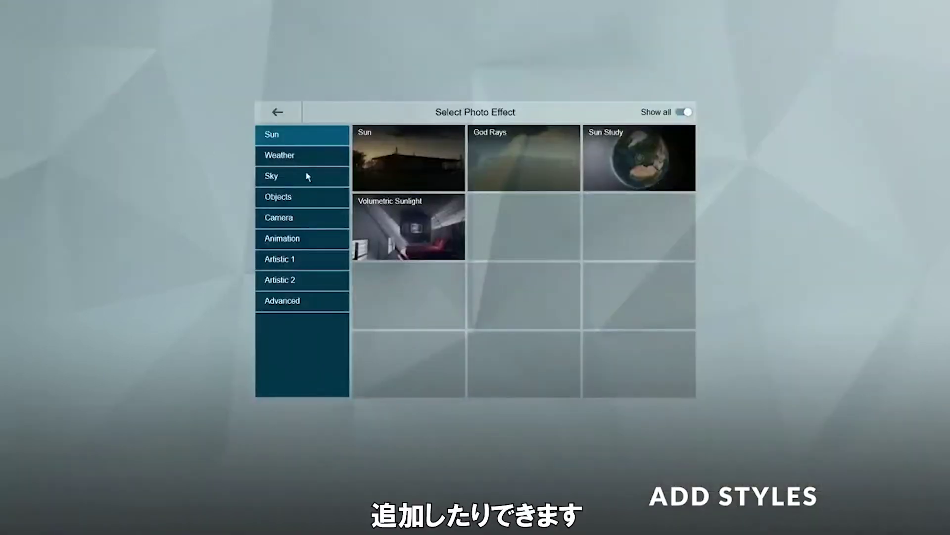
# - Add Real Skies to Photo 1 with its heading at about -70° and the last Cloudy sky image
pyautogui.click(307, 174)
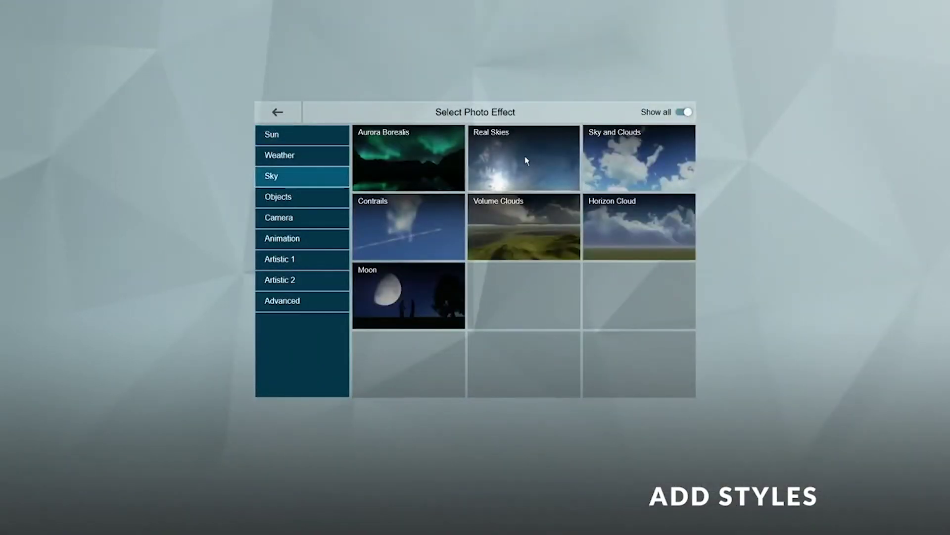
pyautogui.click(524, 155)
pyautogui.click(81, 164)
pyautogui.moveTo(80, 162)
pyautogui.mouseDown()
pyautogui.moveTo(49, 162)
pyautogui.moveTo(75, 165)
pyautogui.mouseUp()
pyautogui.click(40, 133)
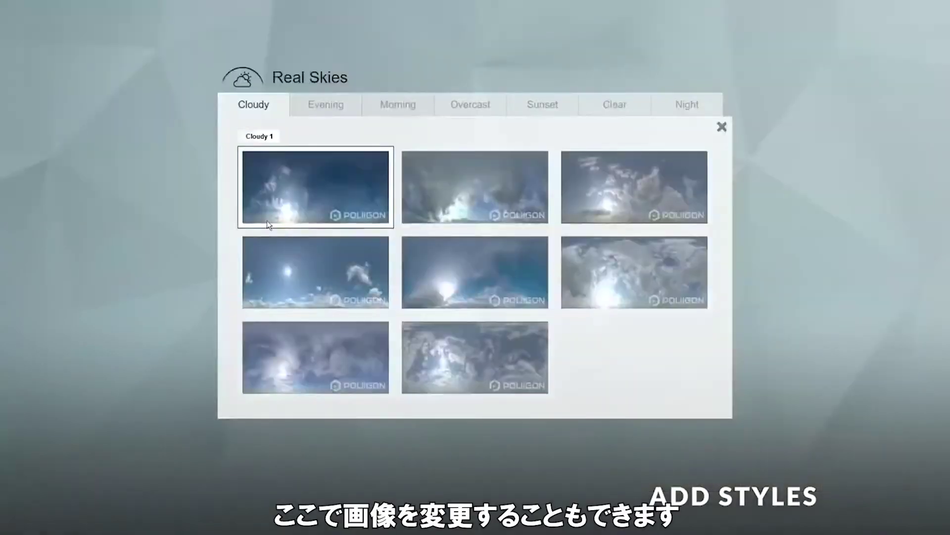
pyautogui.click(472, 363)
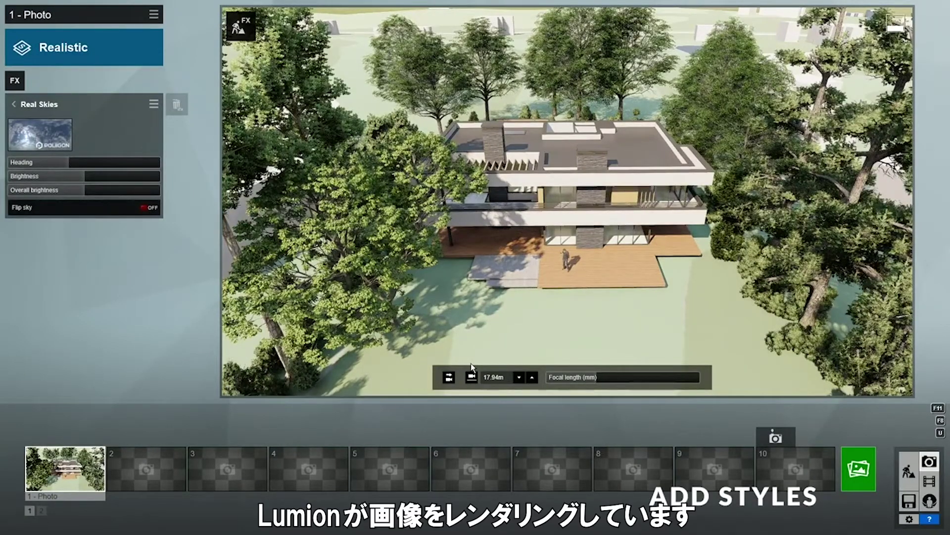
# - Toggle Real Skies and Color Correction to compare, render a high-quality preview, and open Settings
pyautogui.click(49, 105)
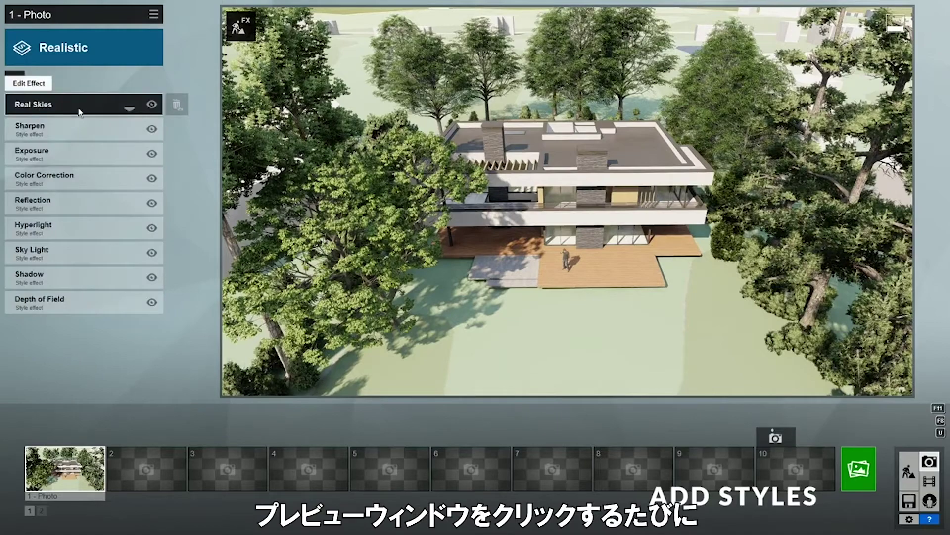
pyautogui.click(153, 105)
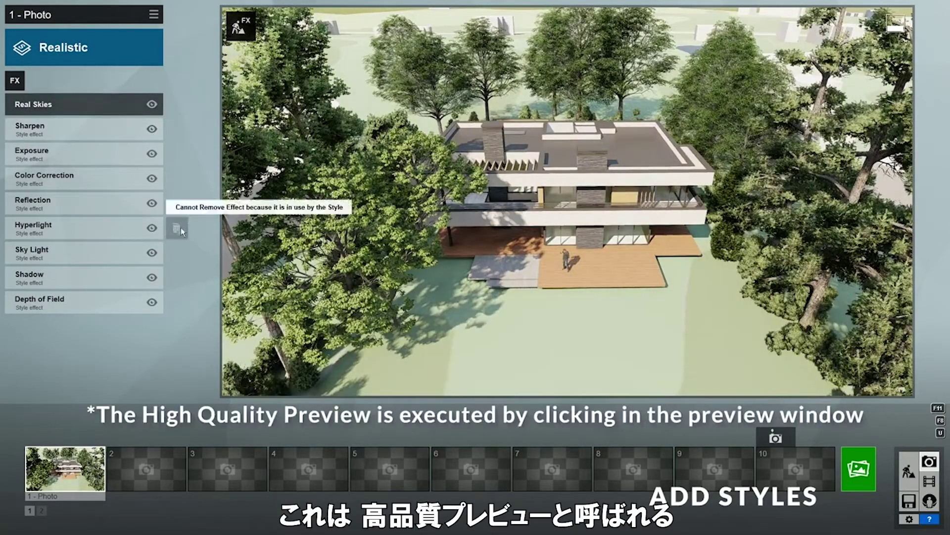
pyautogui.click(154, 178)
pyautogui.click(154, 178)
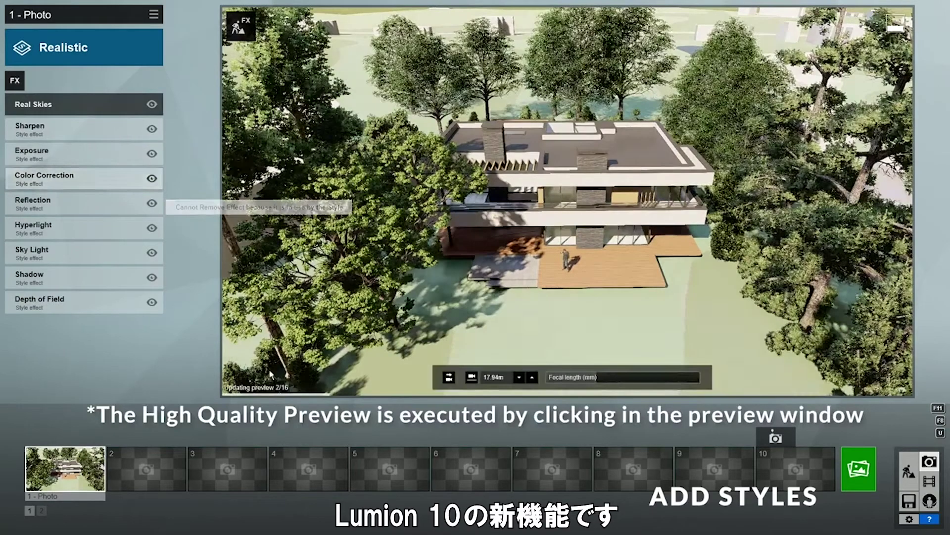
pyautogui.click(257, 217)
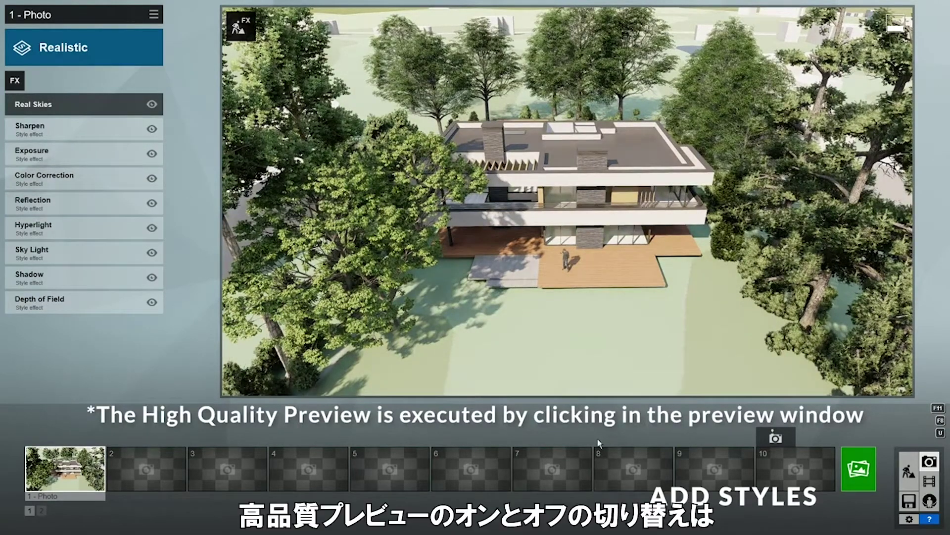
pyautogui.click(911, 520)
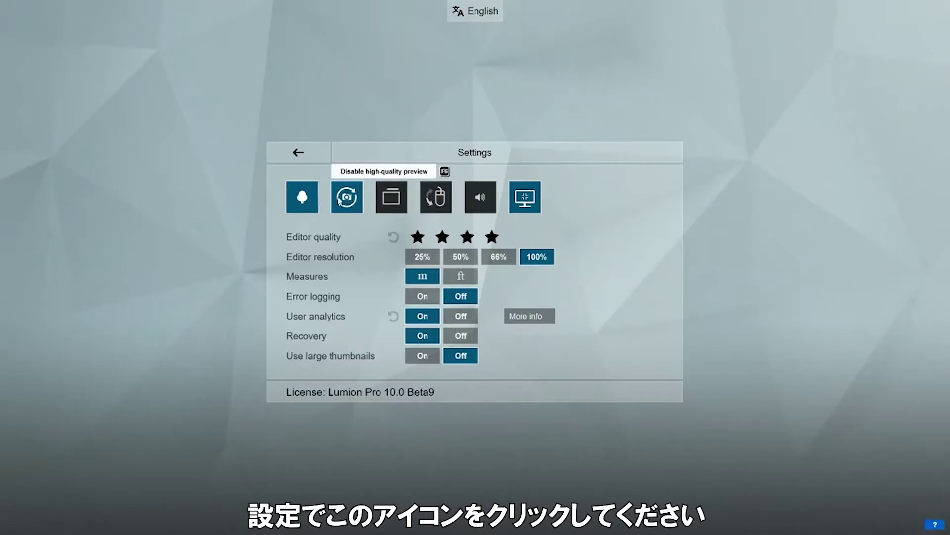
# - Disable the high-quality preview, return to the photo editor, and pull the camera back to show surrounding buildings
pyautogui.click(353, 200)
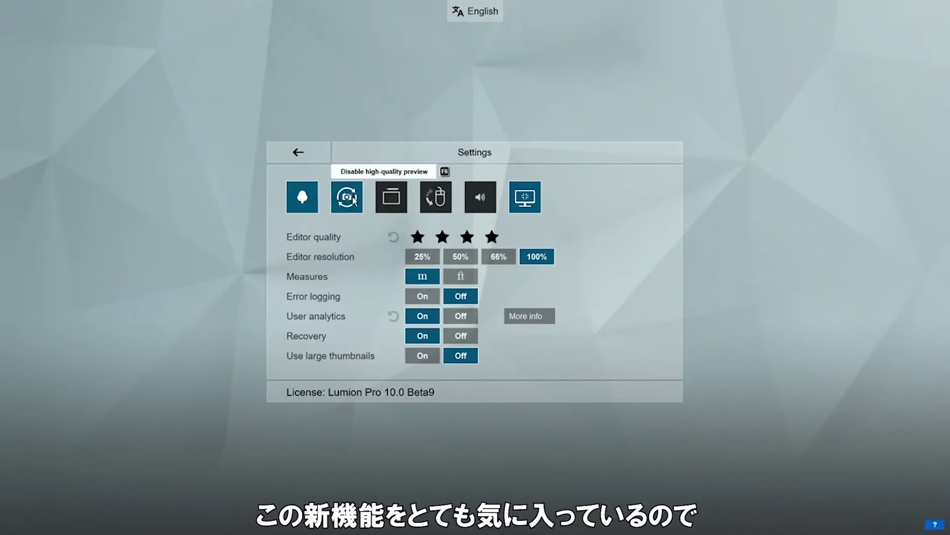
pyautogui.click(310, 153)
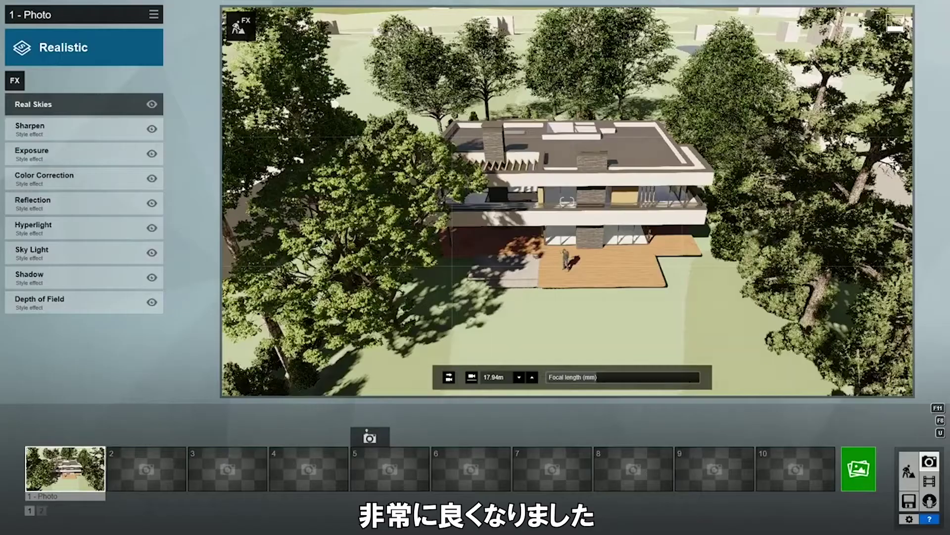
pyautogui.scroll(-10, 568, 198)
pyautogui.scroll(3, 568, 201)
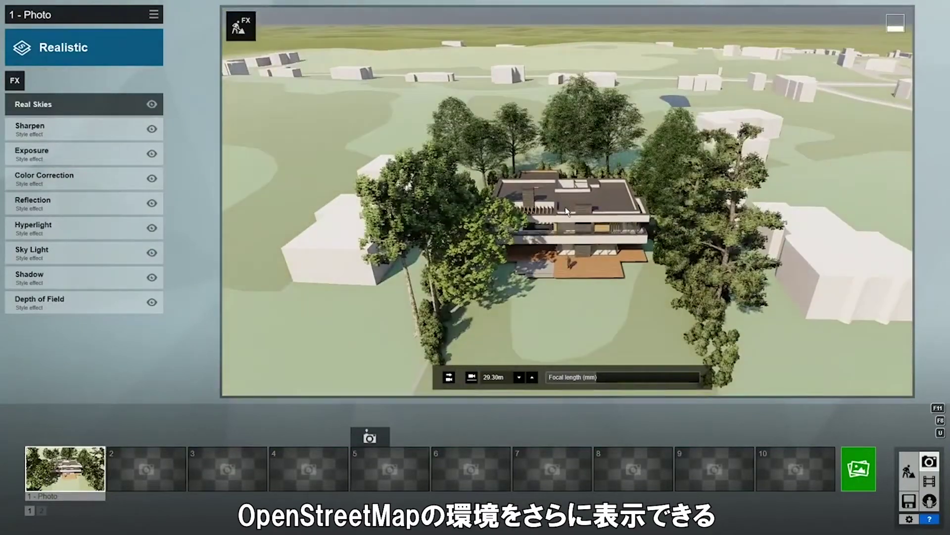
# - Store the wider site view as Photo 2, then copy Photo 1's effects and paste them onto it
pyautogui.click(144, 463)
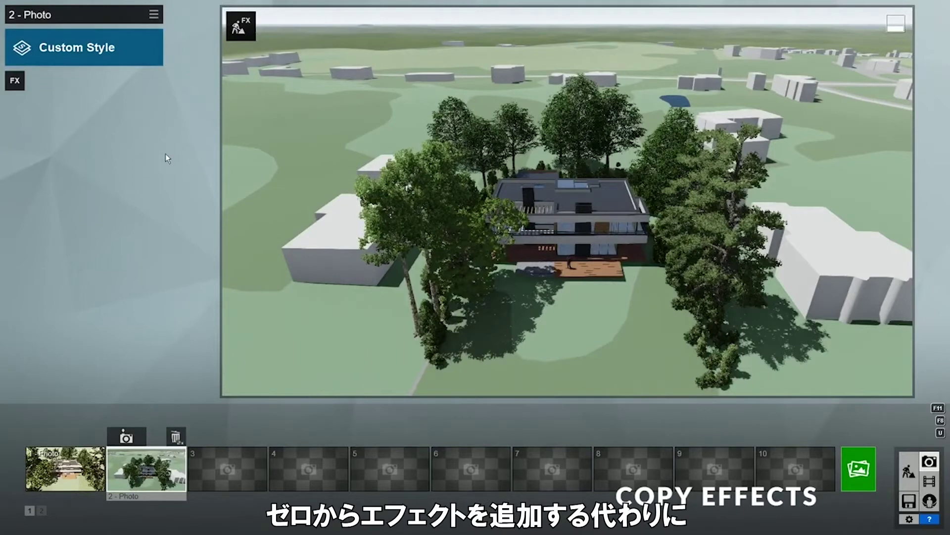
pyautogui.click(65, 468)
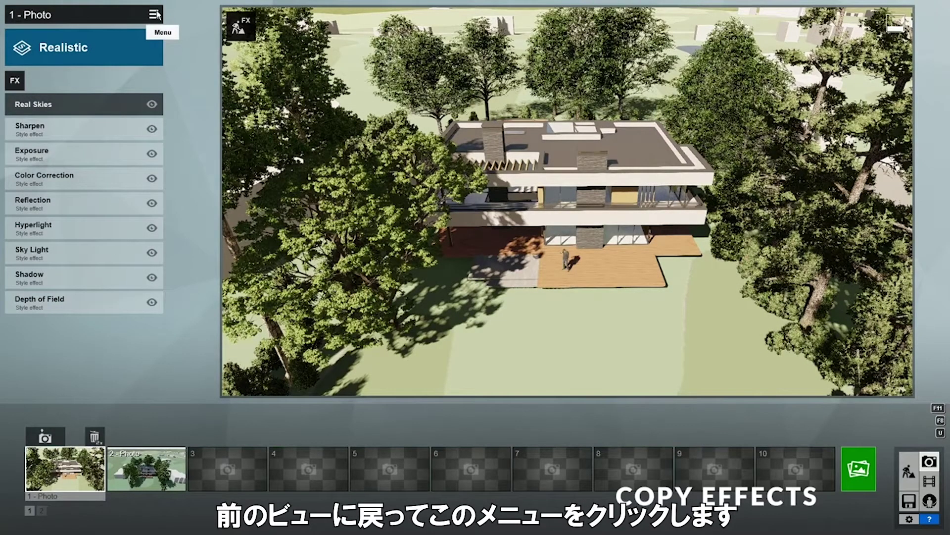
pyautogui.click(155, 14)
pyautogui.click(131, 22)
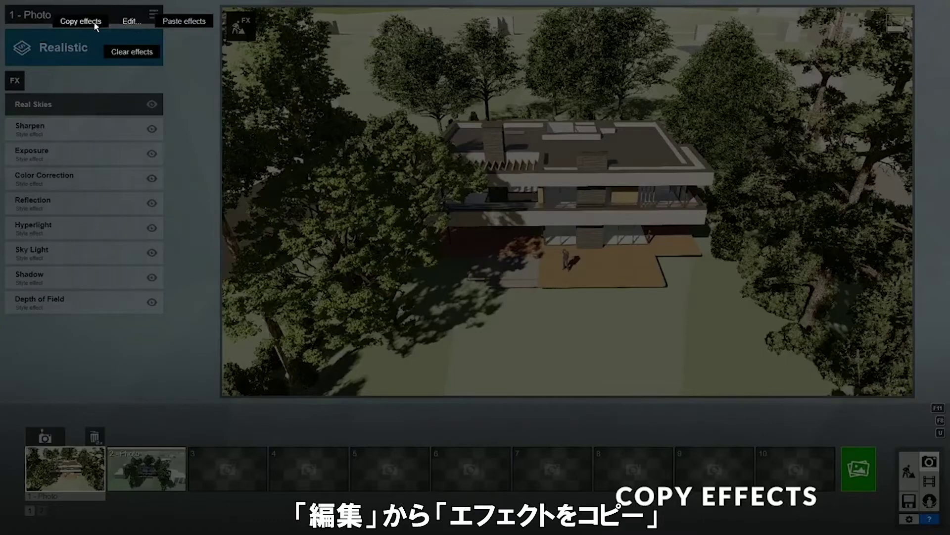
pyautogui.click(94, 22)
pyautogui.click(146, 468)
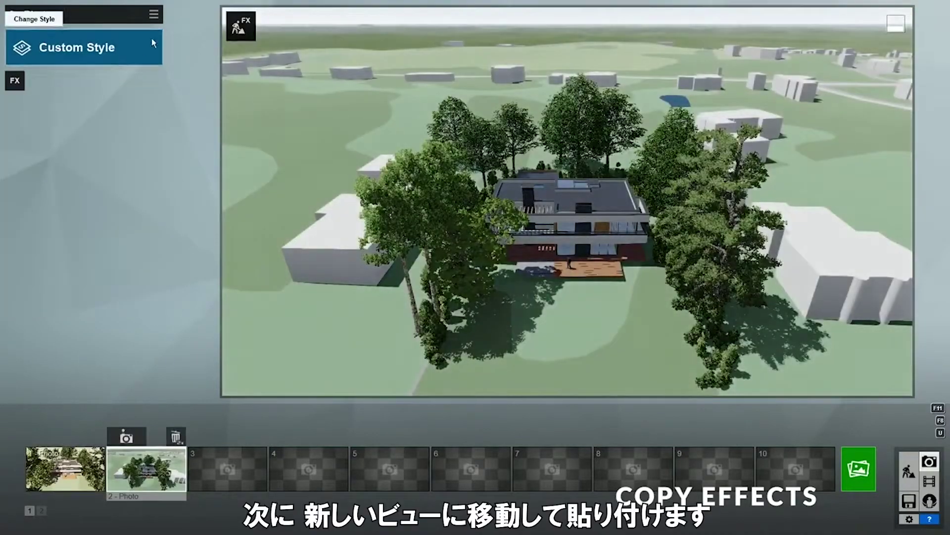
pyautogui.click(155, 14)
pyautogui.click(134, 19)
pyautogui.click(176, 19)
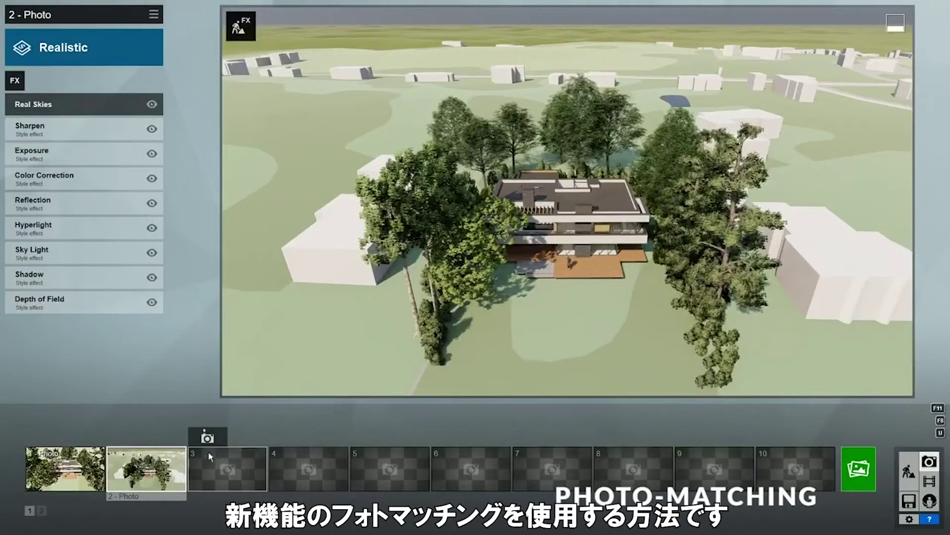
# - Store the current view as photo 3 and add a Photo Matching effect to it
pyautogui.click(207, 438)
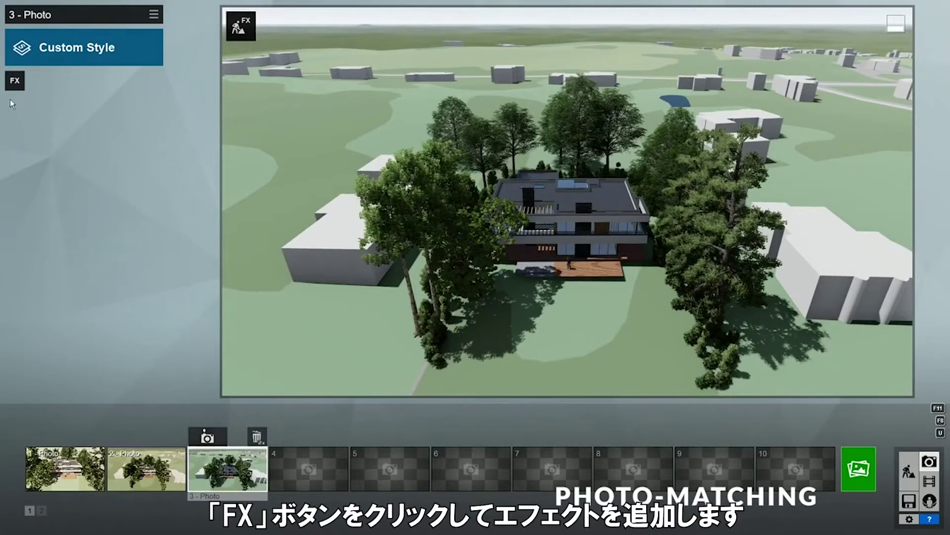
pyautogui.click(15, 83)
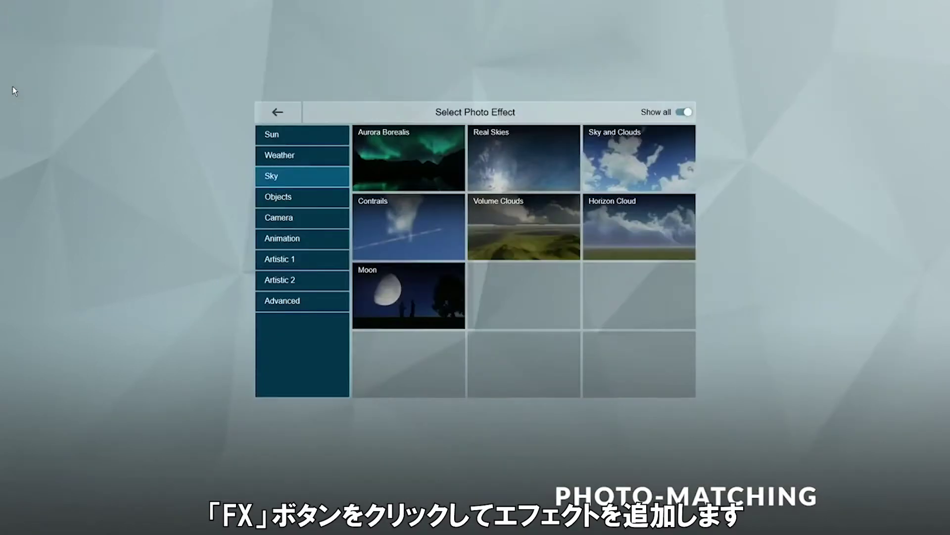
pyautogui.click(297, 218)
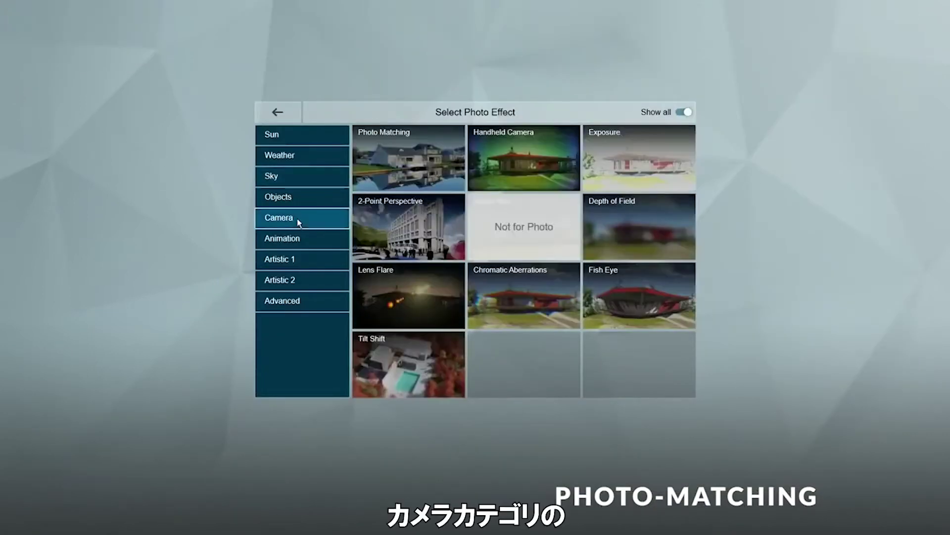
pyautogui.click(412, 152)
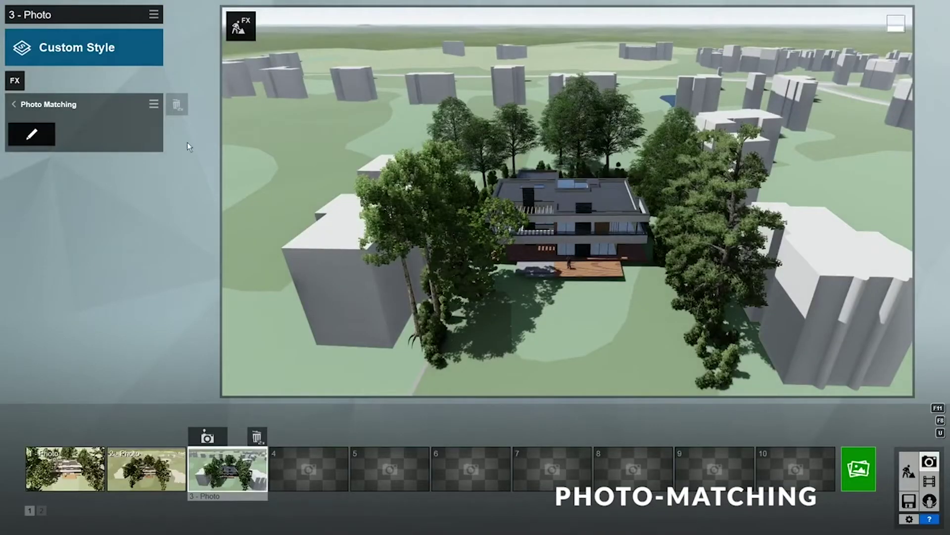
# - Open the Photo Matching editor and load its example photo gallery
pyautogui.click(41, 139)
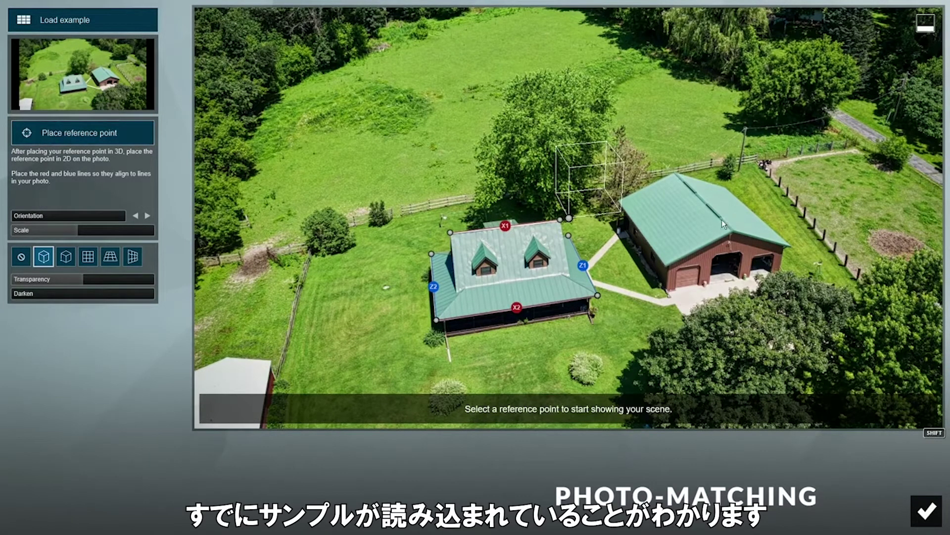
pyautogui.click(110, 32)
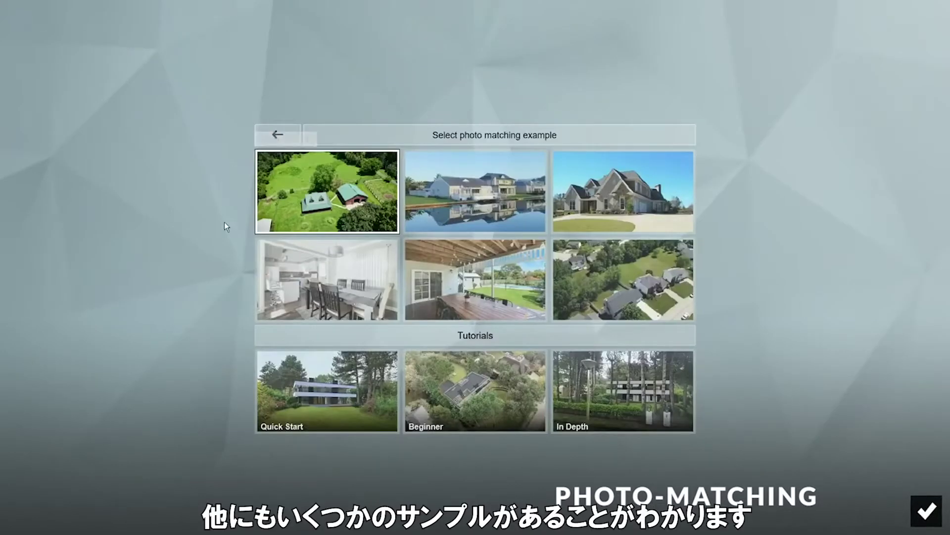
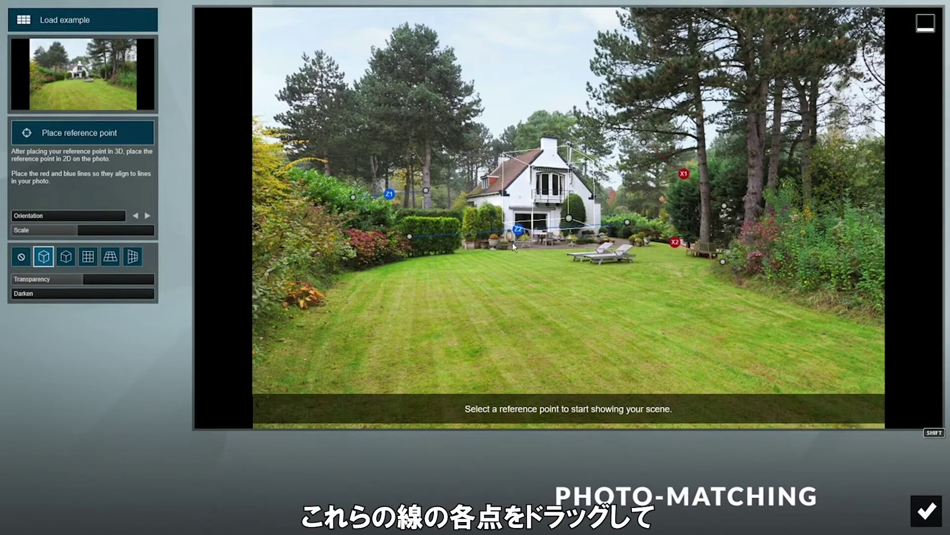
# - Align the red X1 and X2 perspective lines with the house's roof and wall edges
pyautogui.moveTo(628, 223); pyautogui.dragTo(464, 197)
pyautogui.moveTo(724, 261); pyautogui.dragTo(502, 189)
pyautogui.moveTo(644, 142); pyautogui.dragTo(502, 160)
pyautogui.moveTo(724, 205); pyautogui.dragTo(540, 147)
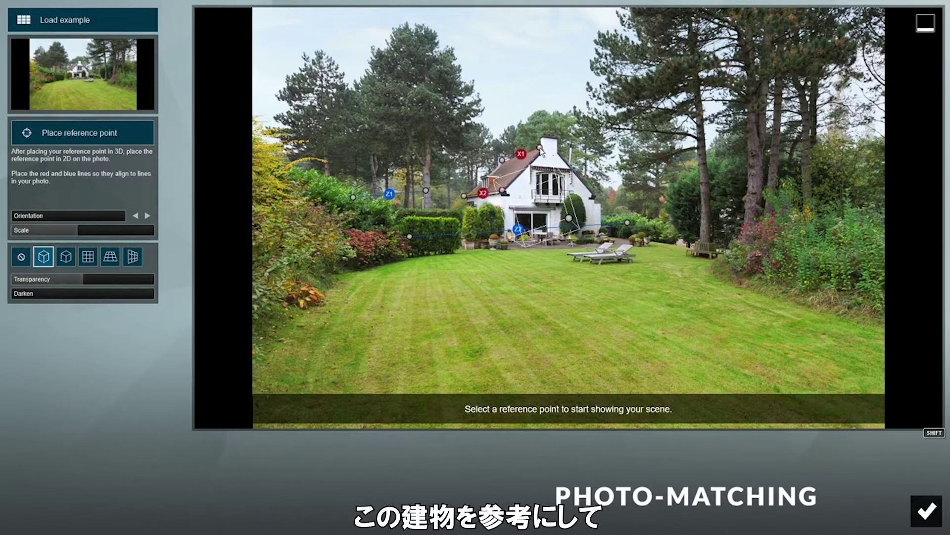
pyautogui.moveTo(409, 236); pyautogui.dragTo(510, 209)
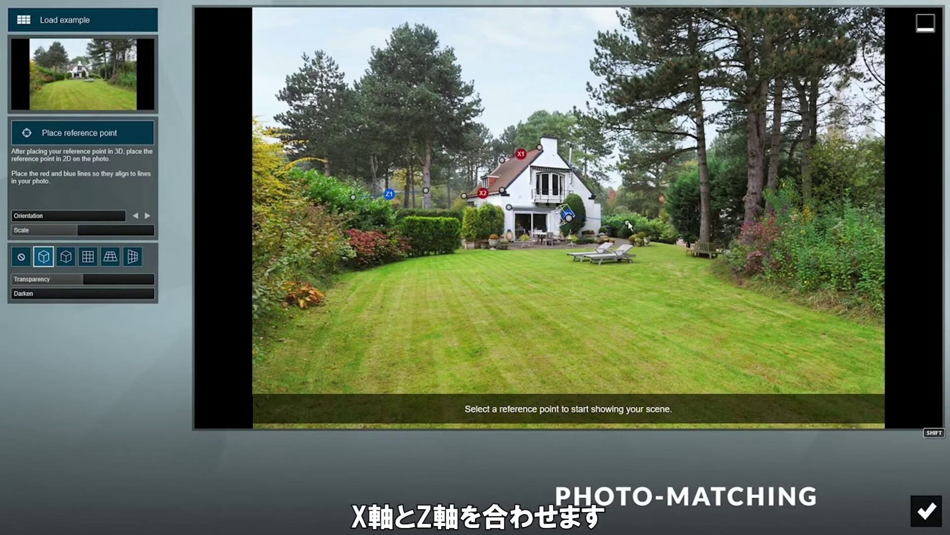
# - Align the blue Z1 and Z2 lines with the roof line and the house wall
pyautogui.moveTo(627, 223); pyautogui.dragTo(555, 207)
pyautogui.moveTo(426, 190); pyautogui.dragTo(571, 169)
pyautogui.moveTo(353, 197); pyautogui.dragTo(569, 171)
pyautogui.keyDown('shift'); pyautogui.moveTo(509, 207); pyautogui.dragTo(315, 221); pyautogui.keyUp('shift')
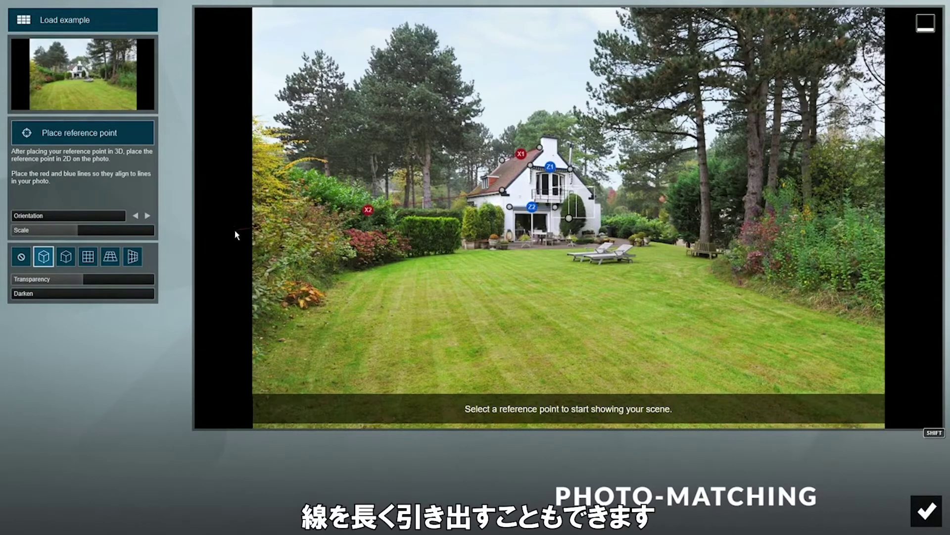
# - Extend the red X1 line to the photo's left and the blue Z lines far right
pyautogui.moveTo(515, 161); pyautogui.dragTo(231, 267)
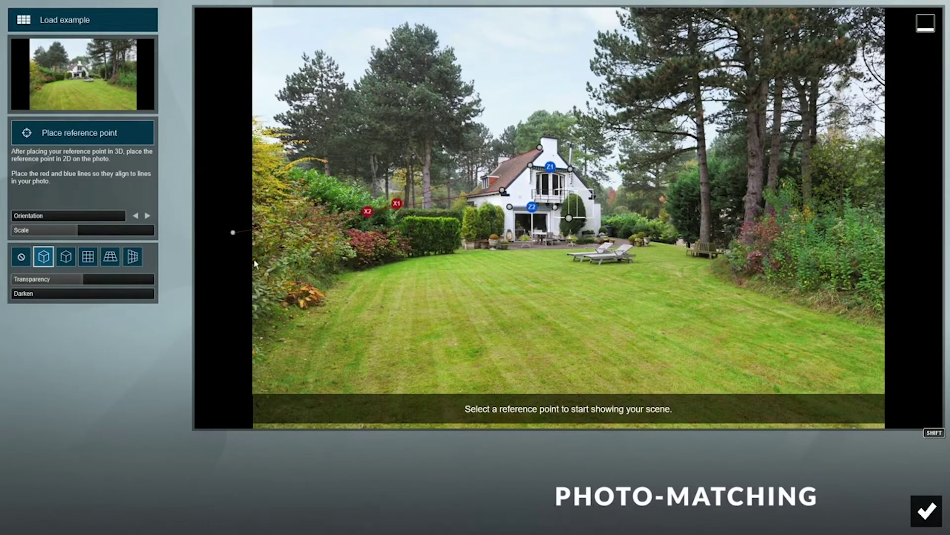
pyautogui.moveTo(234, 233); pyautogui.dragTo(293, 222)
pyautogui.moveTo(570, 169); pyautogui.dragTo(907, 194)
pyautogui.moveTo(558, 208); pyautogui.dragTo(887, 216)
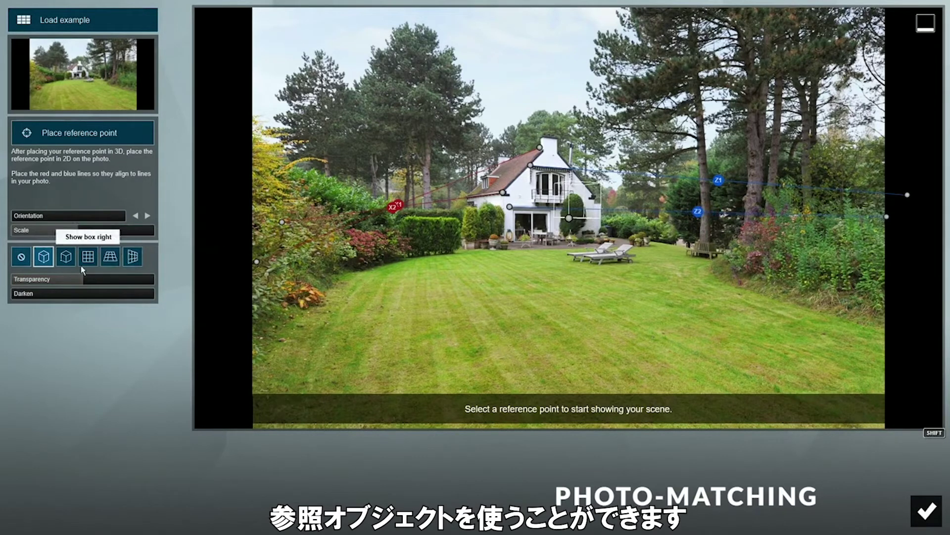
# - Try the box, YZ-grid and XZ-grid helper objects, then set No helper object
pyautogui.click(66, 257)
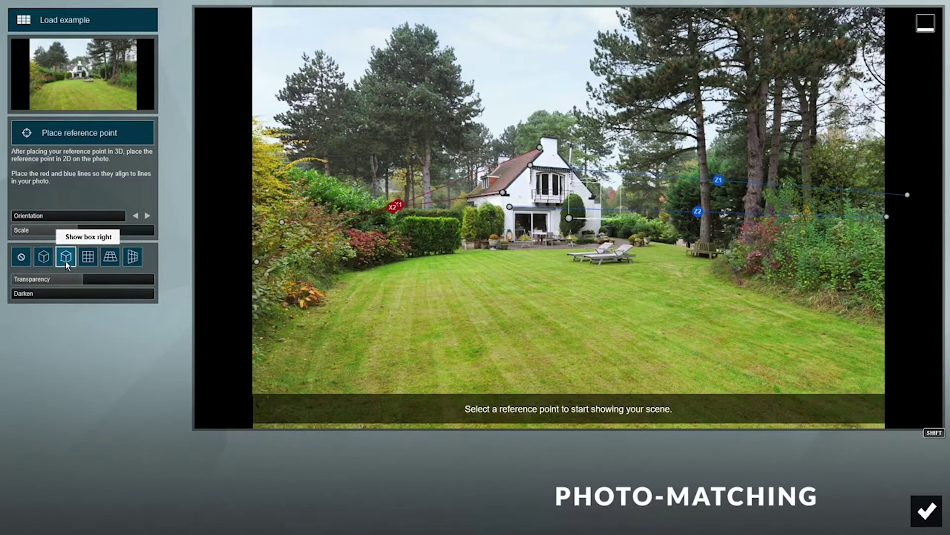
pyautogui.click(90, 265)
pyautogui.click(110, 262)
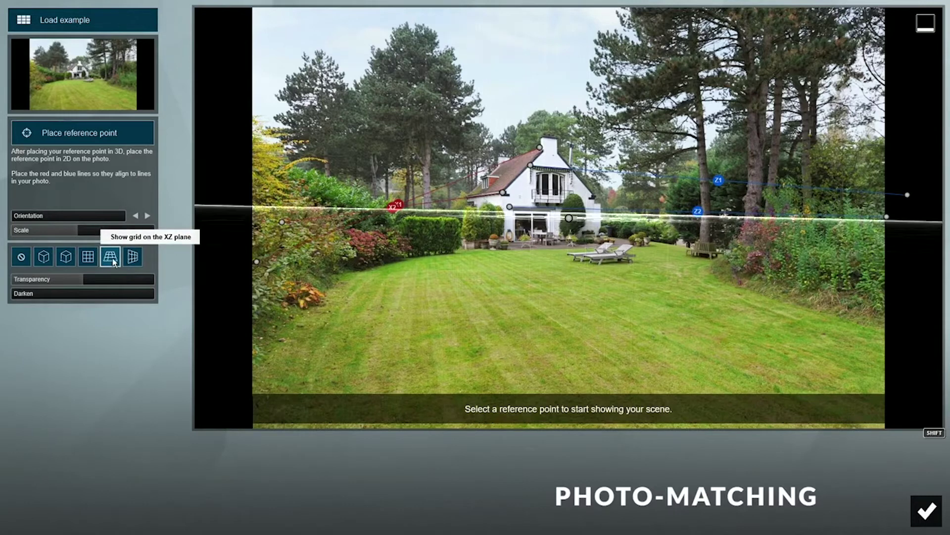
pyautogui.click(131, 263)
pyautogui.click(21, 257)
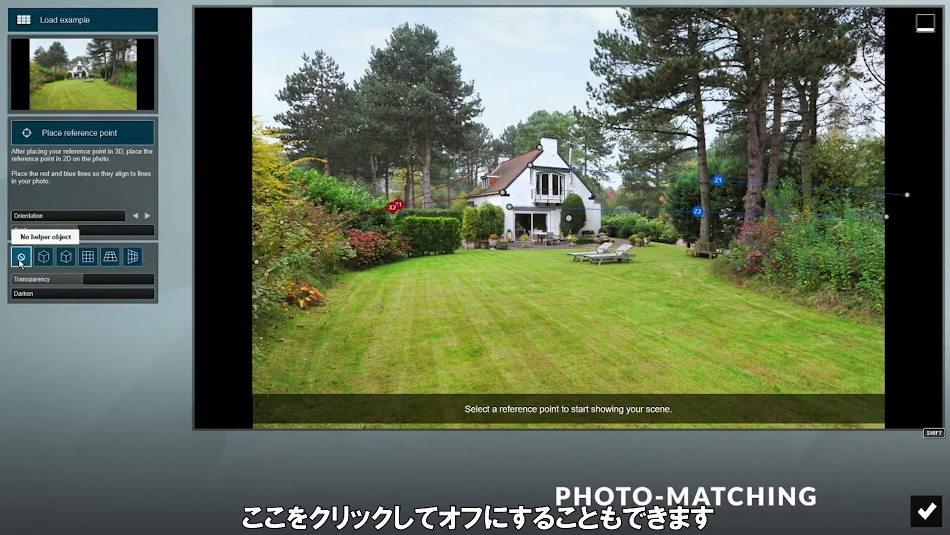
# - Place the 3D reference point at the terrace's left corner and confirm it
pyautogui.click(105, 134)
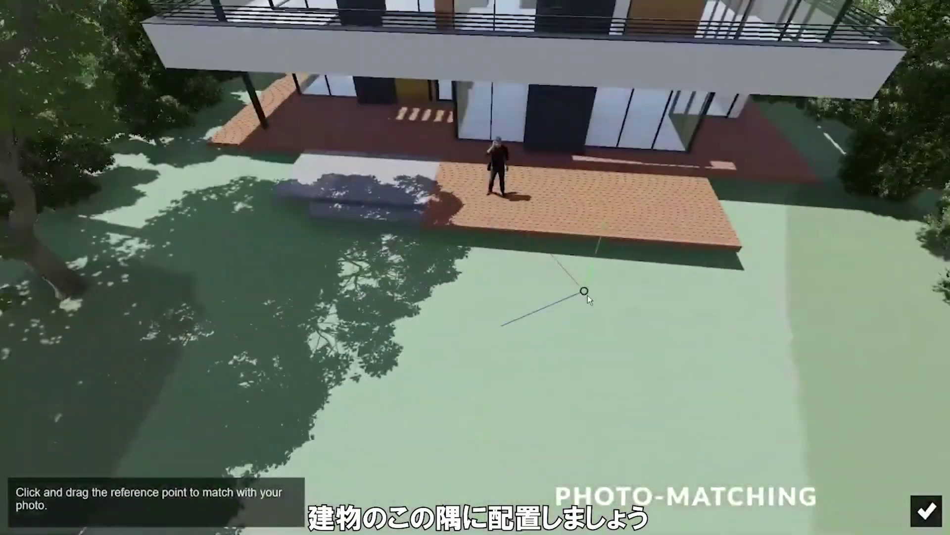
pyautogui.moveTo(584, 291); pyautogui.dragTo(207, 148)
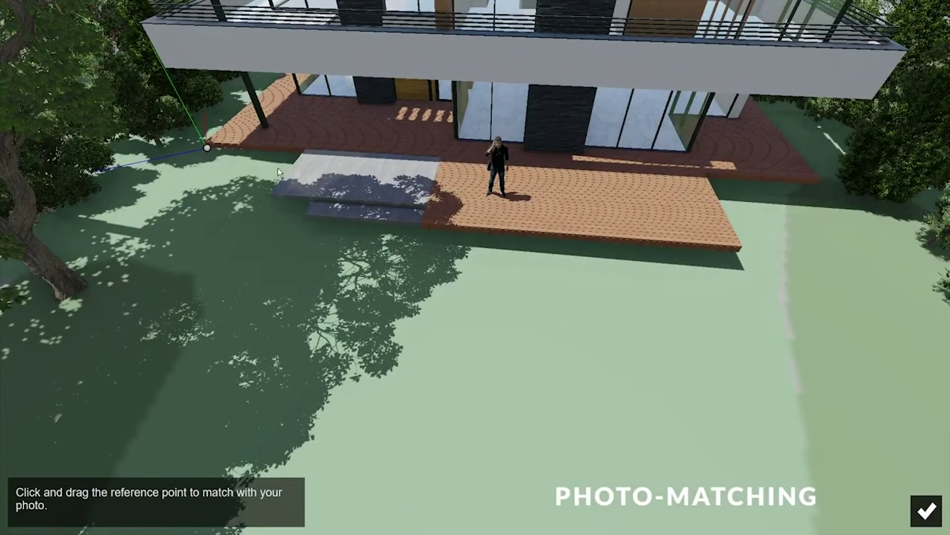
pyautogui.click(921, 513)
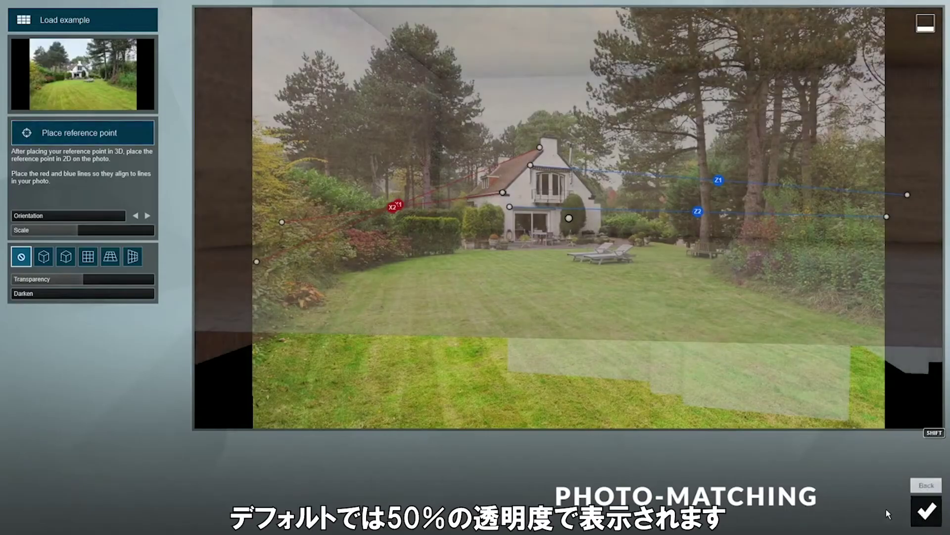
# - Raise Transparency to 98.3% and shrink the model to 0.4x scale
pyautogui.moveTo(123, 285)
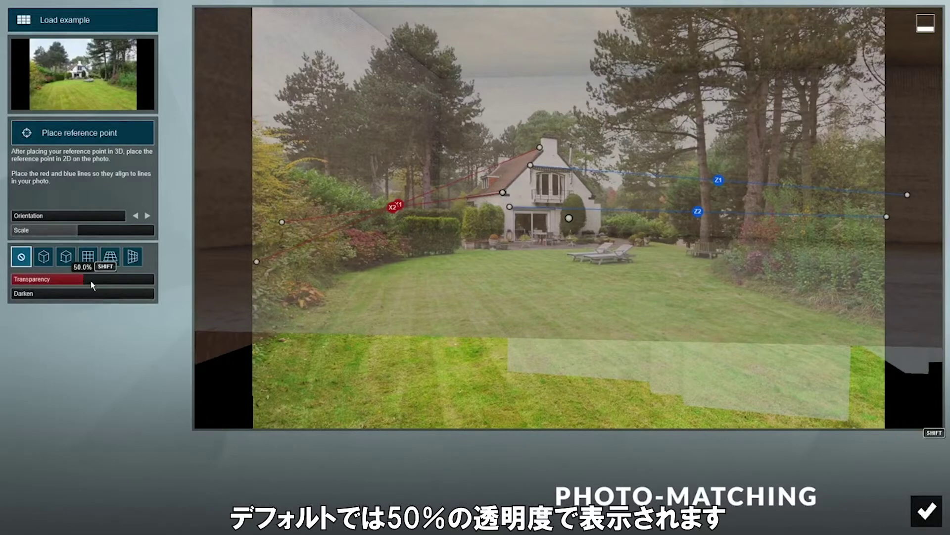
pyautogui.moveTo(89, 281); pyautogui.dragTo(153, 291)
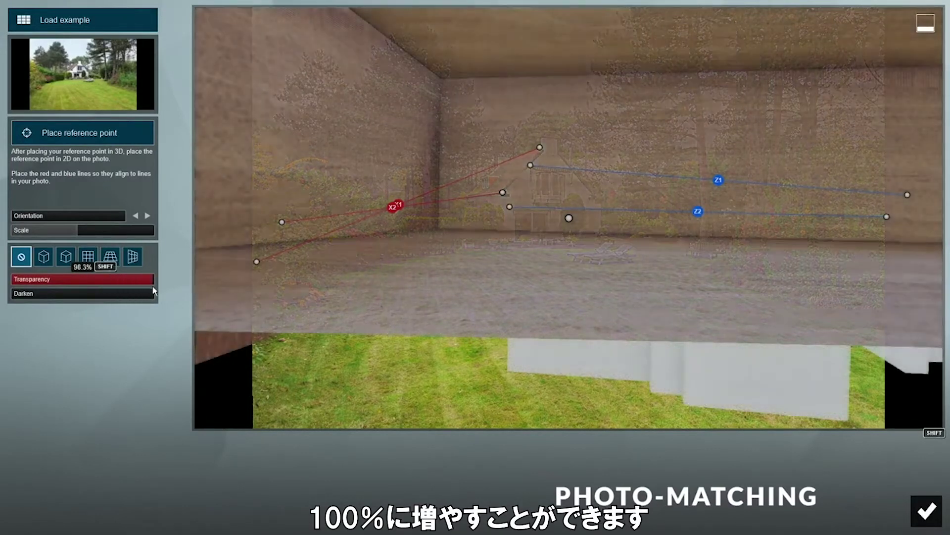
pyautogui.click(78, 232)
pyautogui.moveTo(77, 232); pyautogui.dragTo(66, 235)
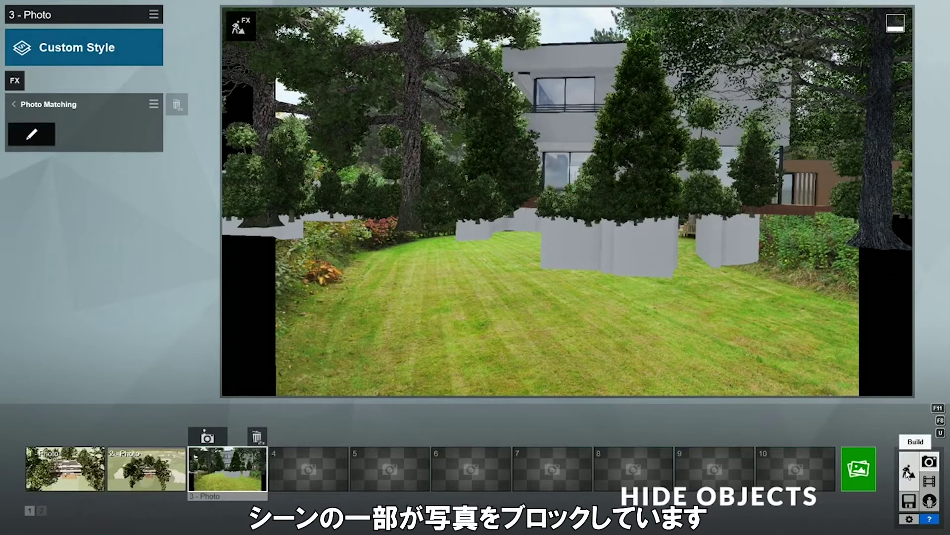
# - In the 3D scene, box-select the trees around the site, leaving the house unselected
pyautogui.click(909, 473)
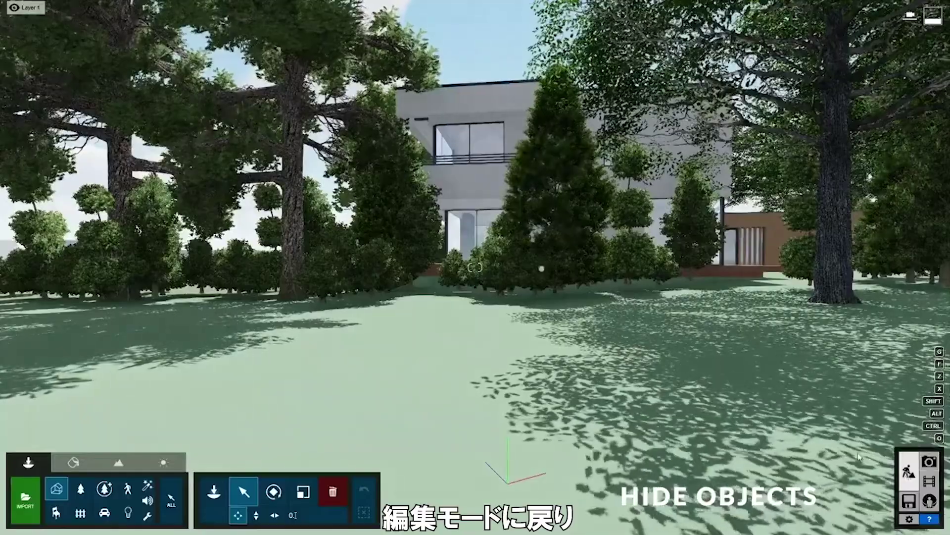
pyautogui.press('s')
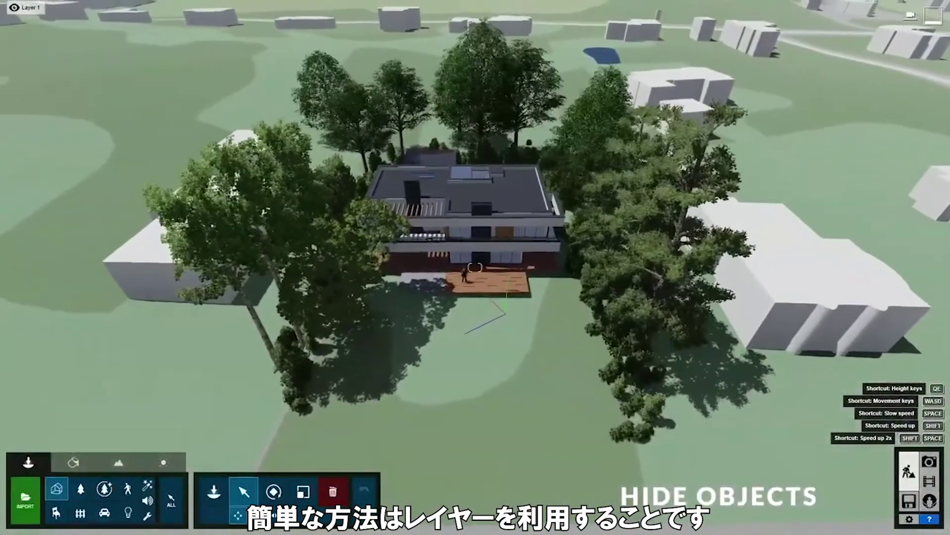
pyautogui.click(491, 250)
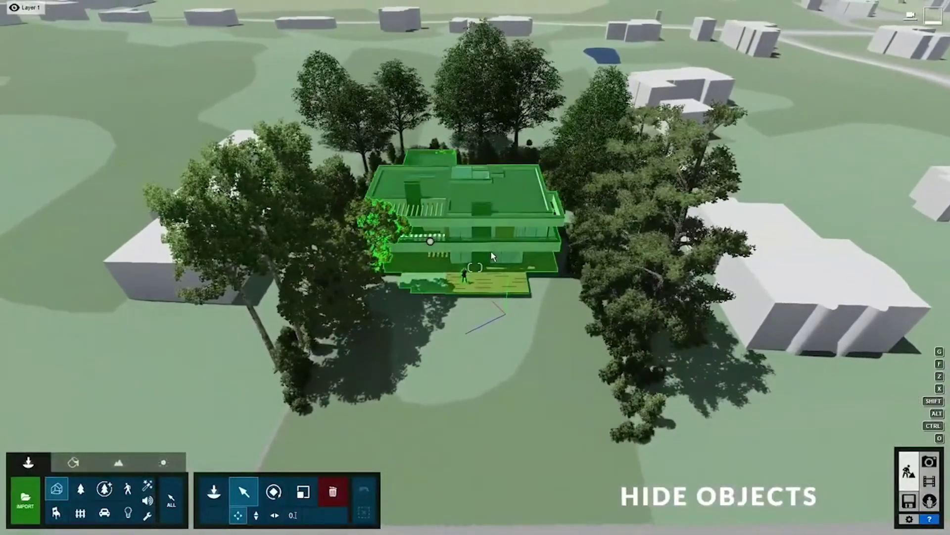
pyautogui.click(468, 304)
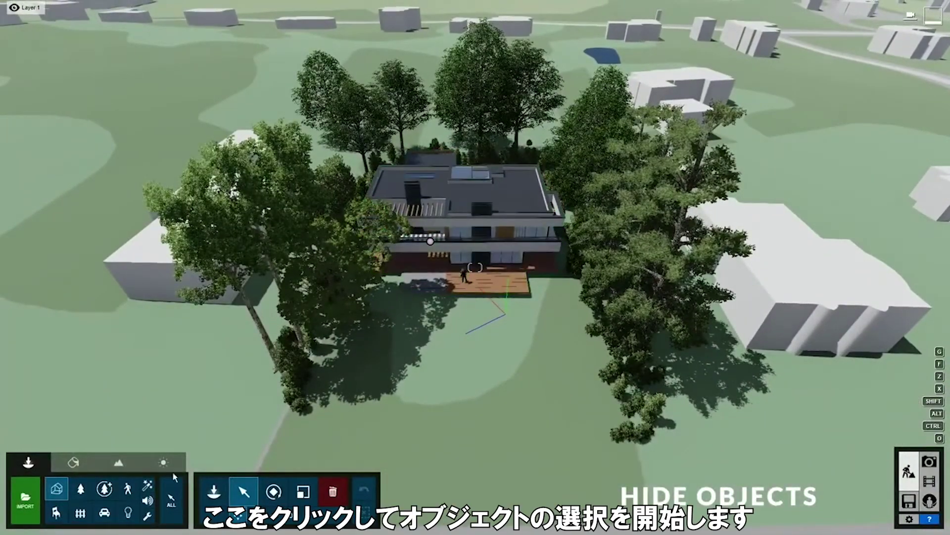
pyautogui.click(181, 497)
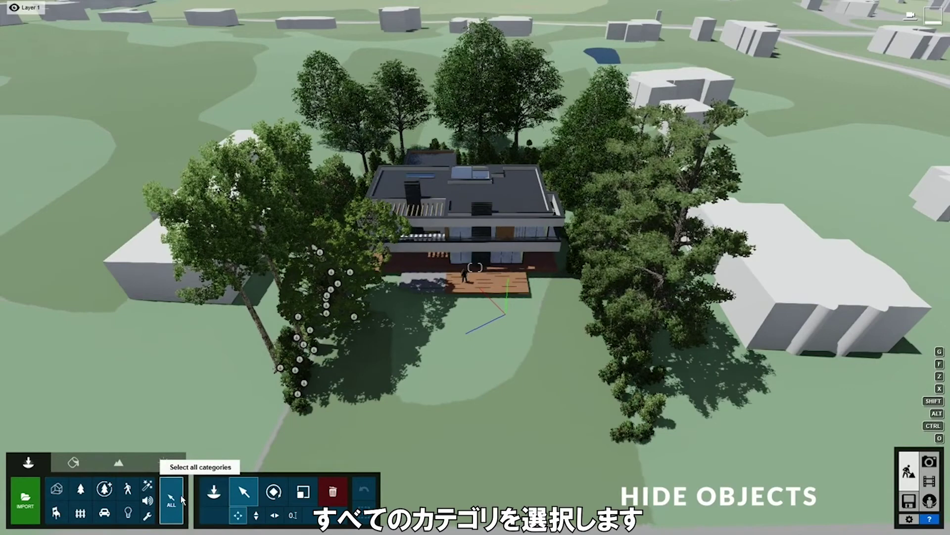
pyautogui.keyDown('ctrl'); pyautogui.moveTo(98, 39); pyautogui.dragTo(695, 449); pyautogui.keyUp('ctrl')
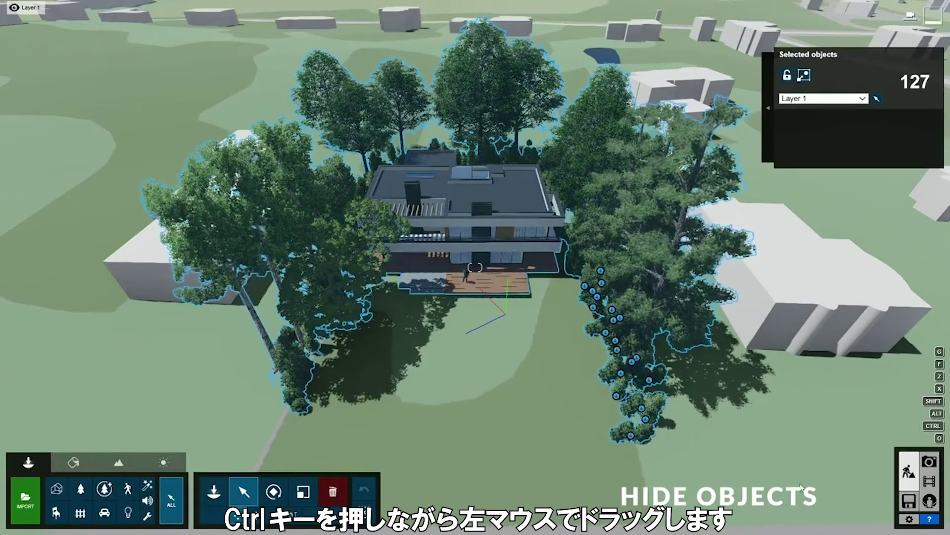
pyautogui.keyDown('ctrl'); pyautogui.click(487, 247); pyautogui.keyUp('ctrl')
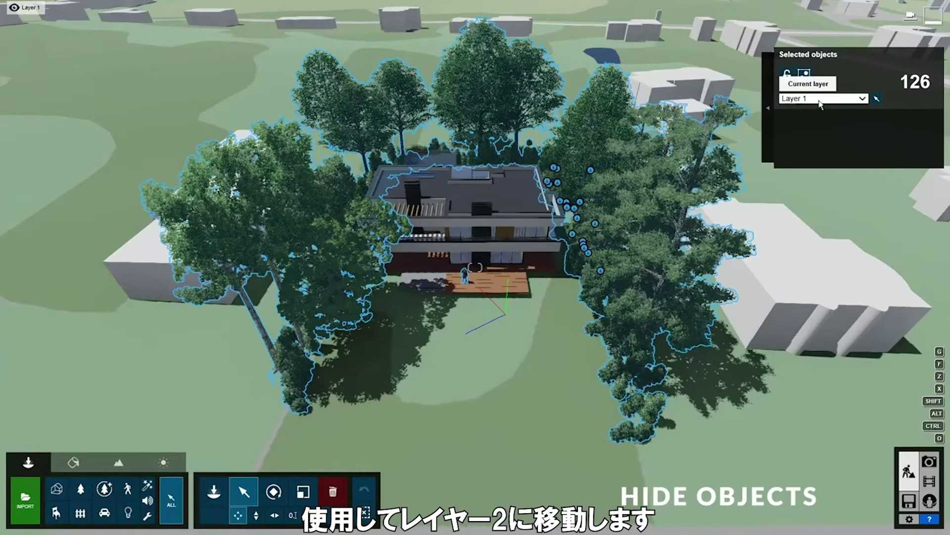
# - Move the selected trees onto Layer 2 and hide that layer
pyautogui.click(819, 99)
pyautogui.click(819, 124)
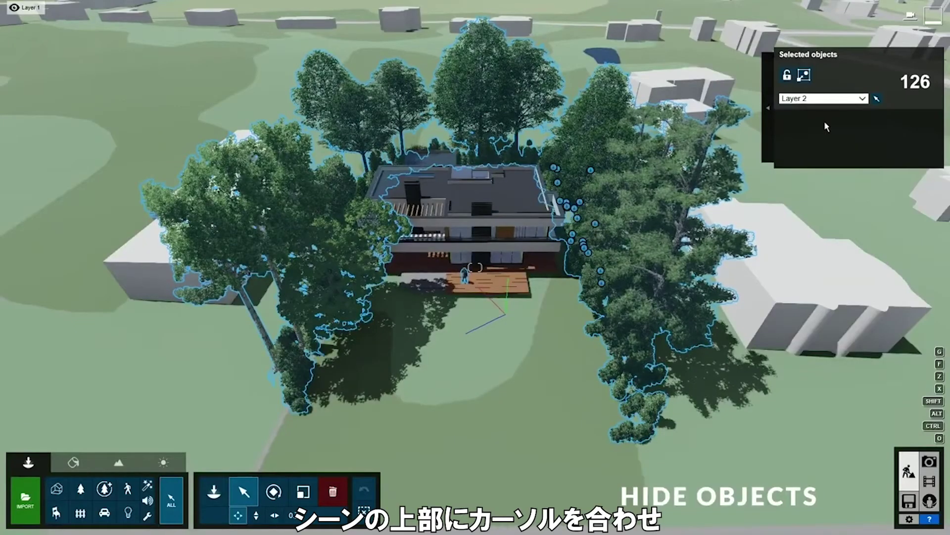
pyautogui.moveTo(354, 14)
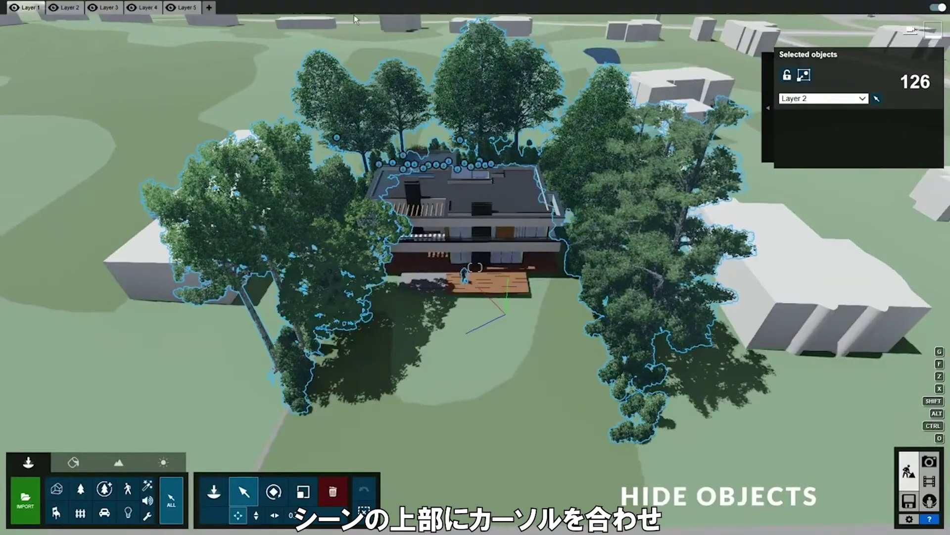
pyautogui.click(53, 8)
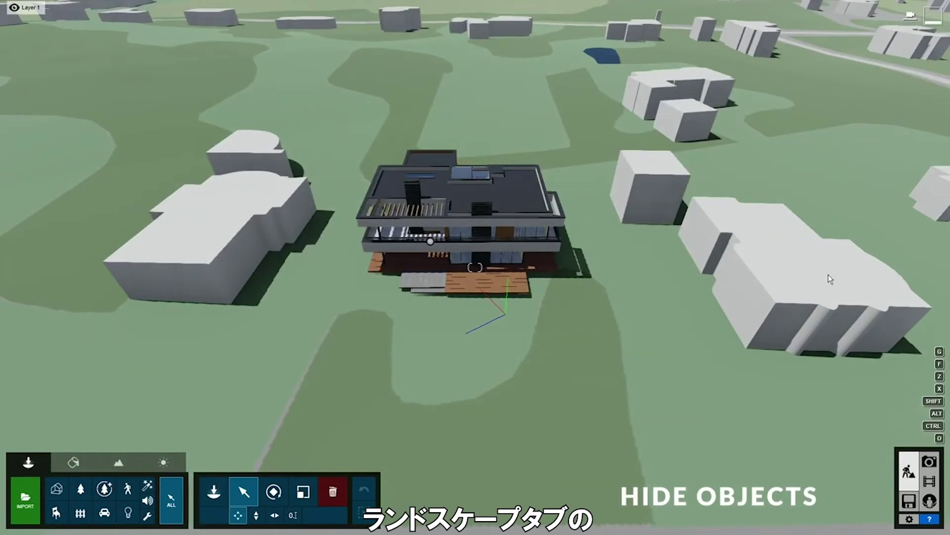
# - Turn off the OpenStreetMap buildings and switch to the Photo view
pyautogui.click(119, 462)
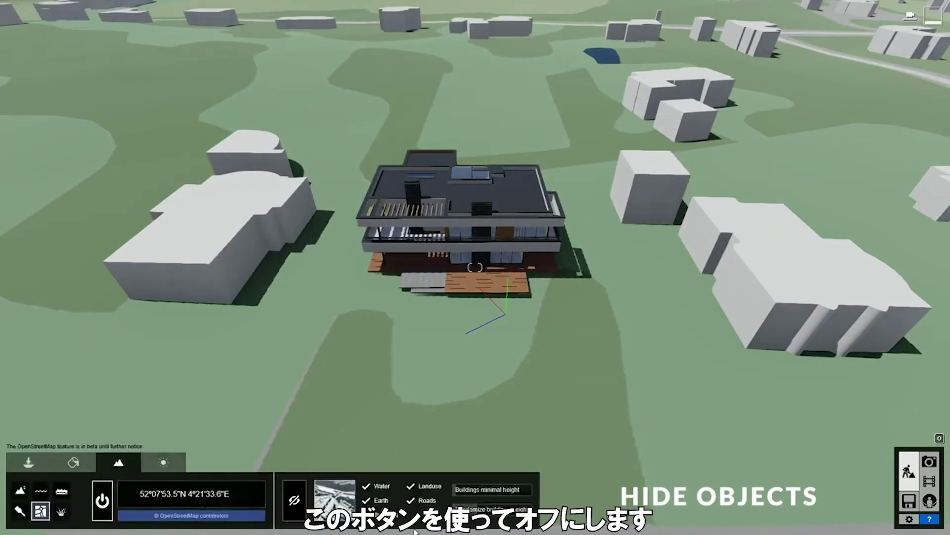
pyautogui.click(294, 500)
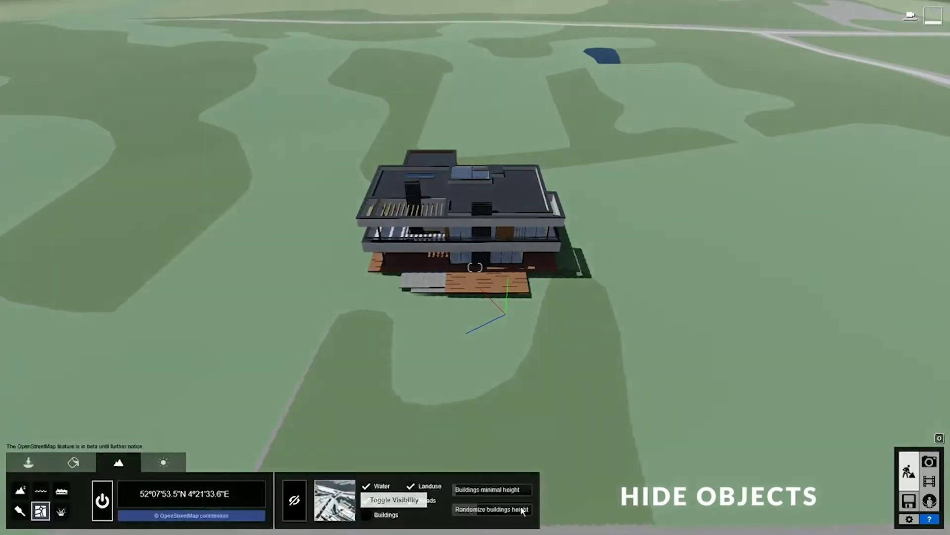
pyautogui.click(929, 461)
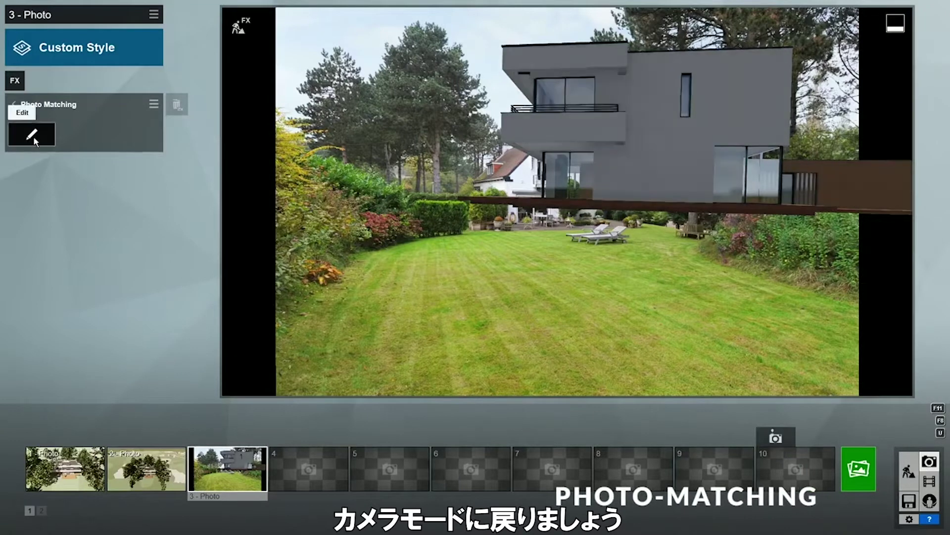
# - Move the house's reference point down-left onto the lawn, rescale it to about 0.5x, and confirm
pyautogui.click(33, 135)
pyautogui.moveTo(65, 230); pyautogui.dragTo(43, 220)
pyautogui.moveTo(569, 218); pyautogui.dragTo(467, 250)
pyautogui.moveTo(39, 233); pyautogui.dragTo(65, 231)
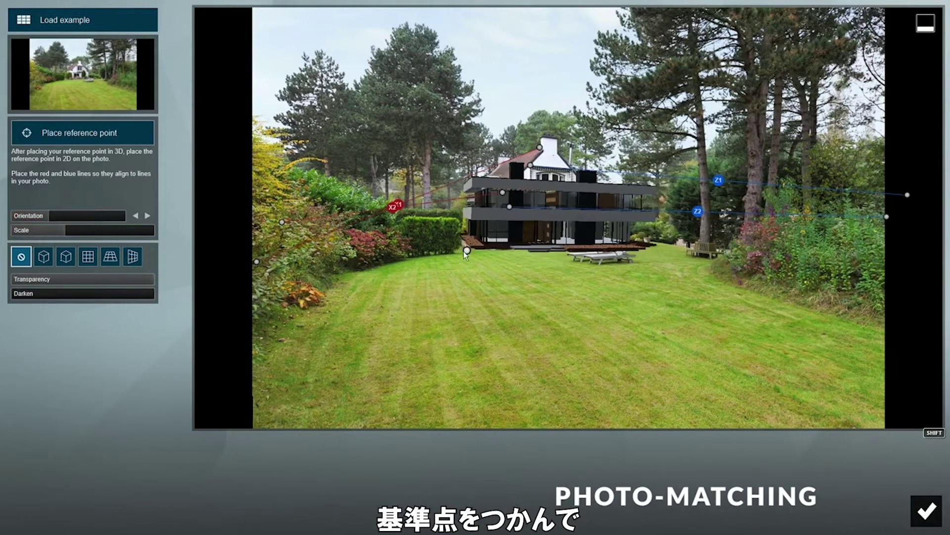
pyautogui.moveTo(467, 250); pyautogui.dragTo(432, 255)
pyautogui.moveTo(65, 231); pyautogui.dragTo(70, 235)
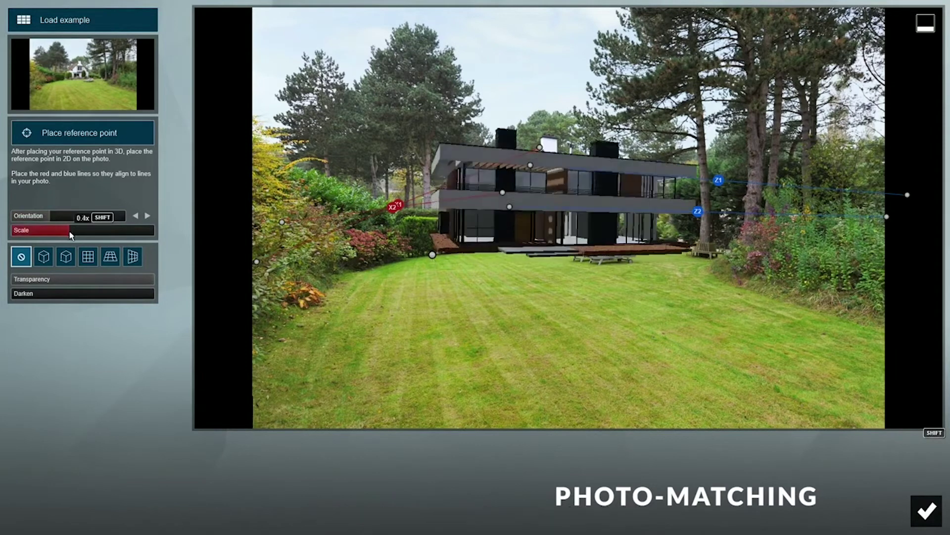
pyautogui.moveTo(432, 254); pyautogui.dragTo(417, 262)
pyautogui.moveTo(69, 230); pyautogui.dragTo(70, 235)
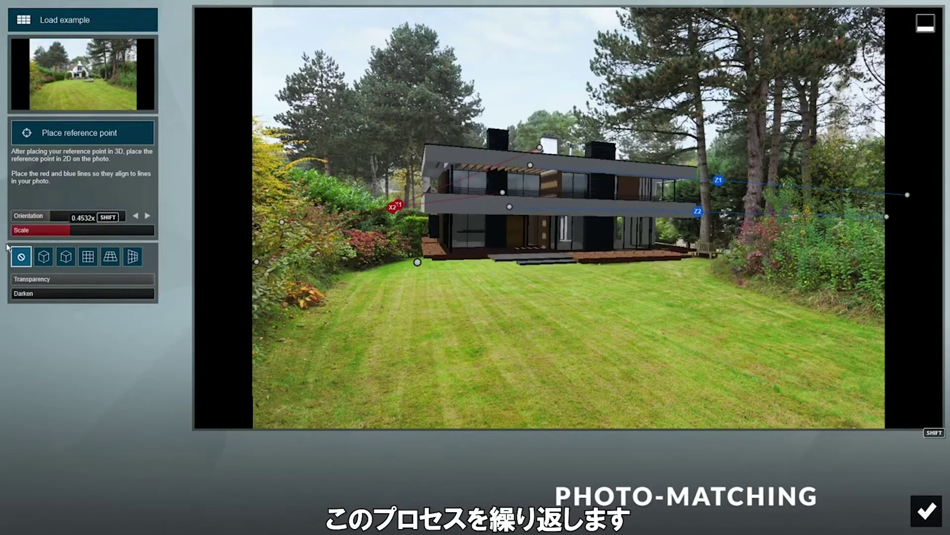
pyautogui.keyDown('shift'); pyautogui.moveTo(7, 246); pyautogui.dragTo(18, 246); pyautogui.keyUp('shift')
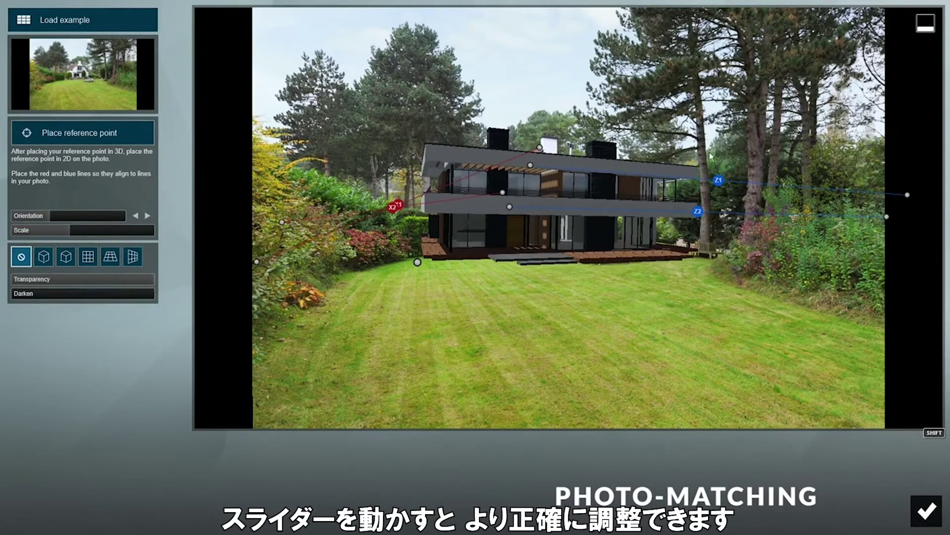
pyautogui.click(916, 524)
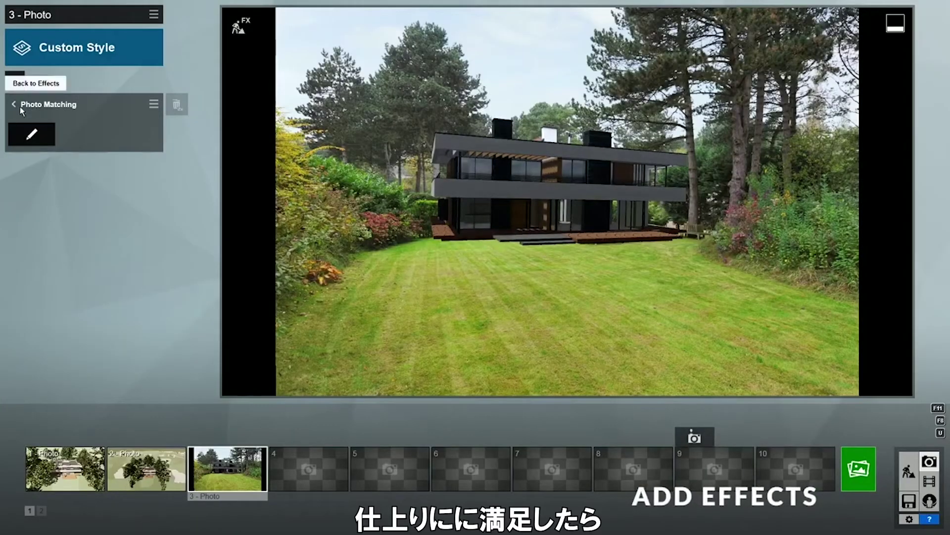
pyautogui.click(32, 109)
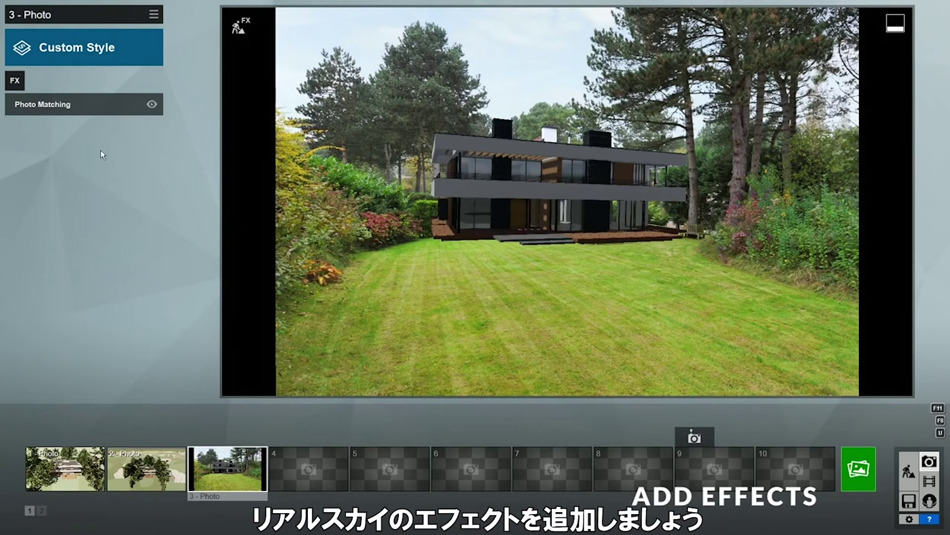
# - Add Real Skies with a 21.0° heading, the Overcast 2 sky, and brightness 2.0
pyautogui.click(15, 80)
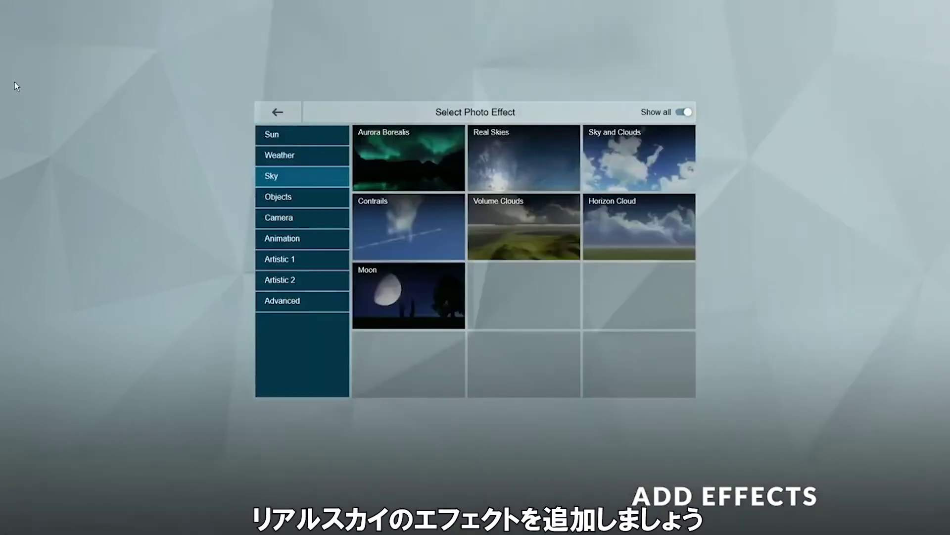
pyautogui.click(530, 164)
pyautogui.moveTo(93, 162)
pyautogui.mouseDown()
pyautogui.moveTo(66, 165)
pyautogui.moveTo(92, 169)
pyautogui.moveTo(82, 165)
pyautogui.mouseUp()
pyautogui.click(44, 142)
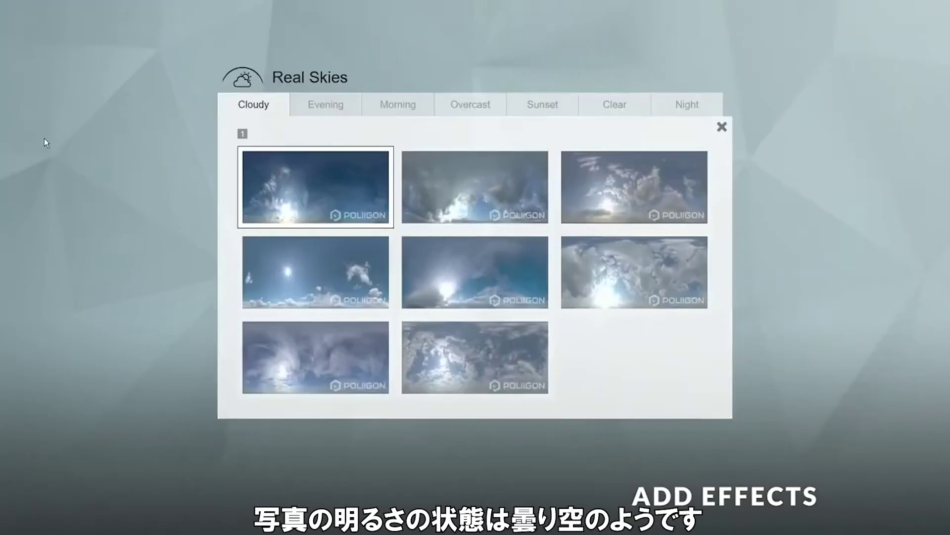
pyautogui.click(477, 105)
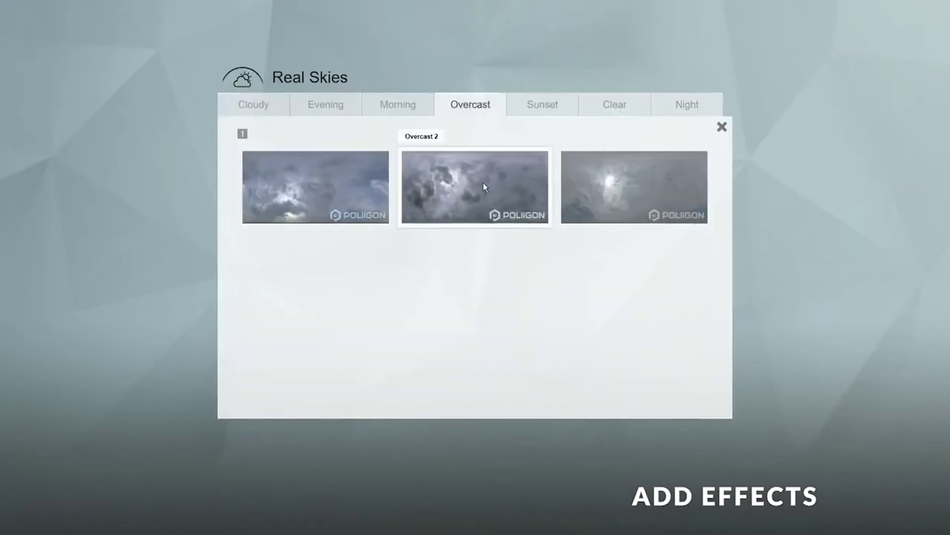
pyautogui.click(475, 184)
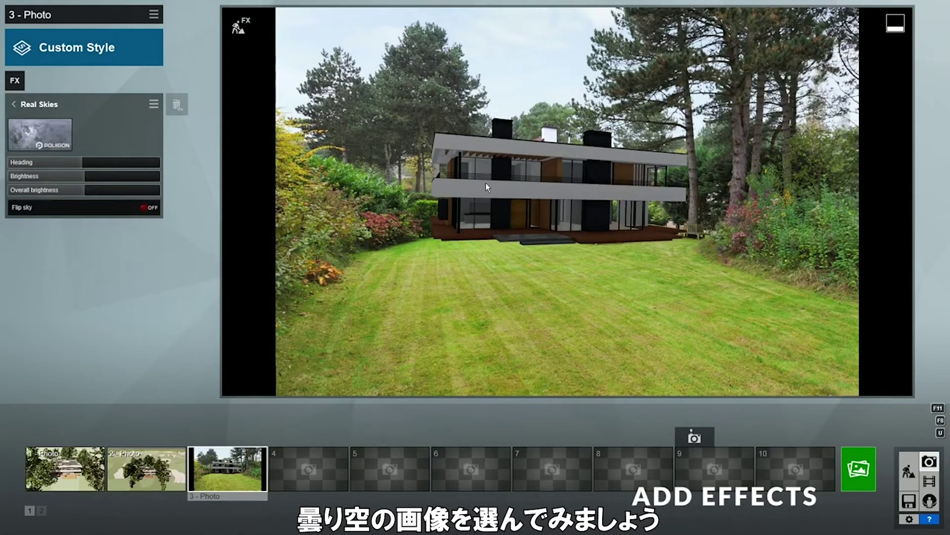
pyautogui.moveTo(99, 177)
pyautogui.mouseDown()
pyautogui.moveTo(180, 183)
pyautogui.moveTo(85, 182)
pyautogui.mouseUp()
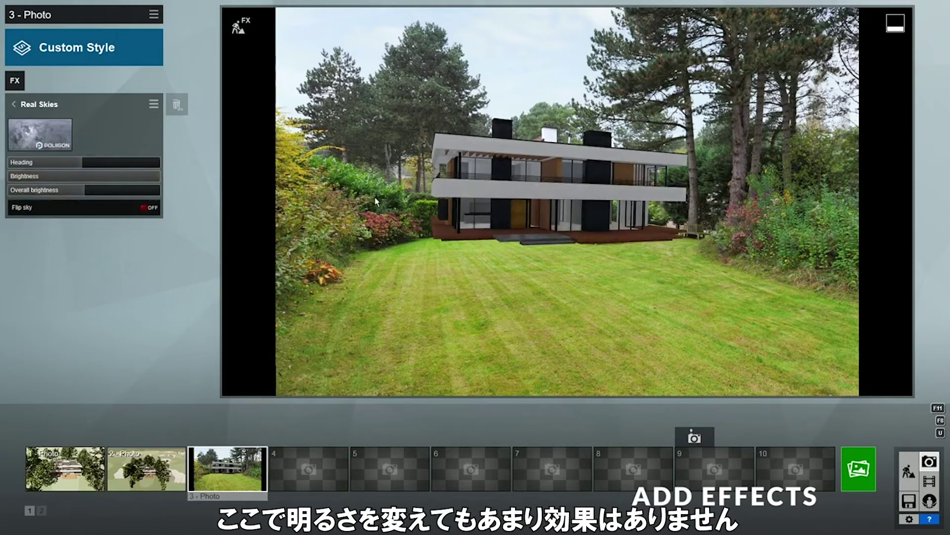
# - Add a Camera Exposure effect set to 0.8
pyautogui.click(12, 105)
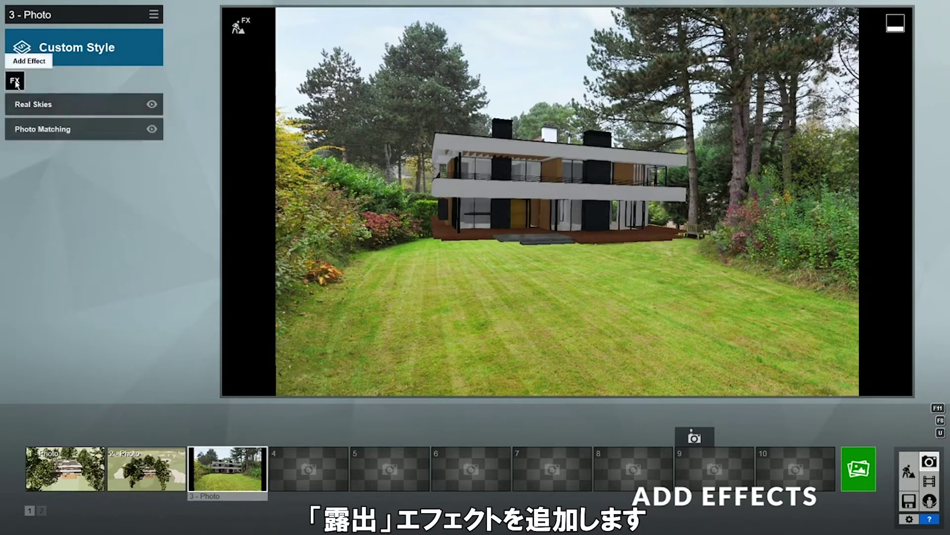
pyautogui.click(14, 80)
pyautogui.click(304, 221)
pyautogui.click(641, 160)
pyautogui.moveTo(60, 124); pyautogui.dragTo(133, 127)
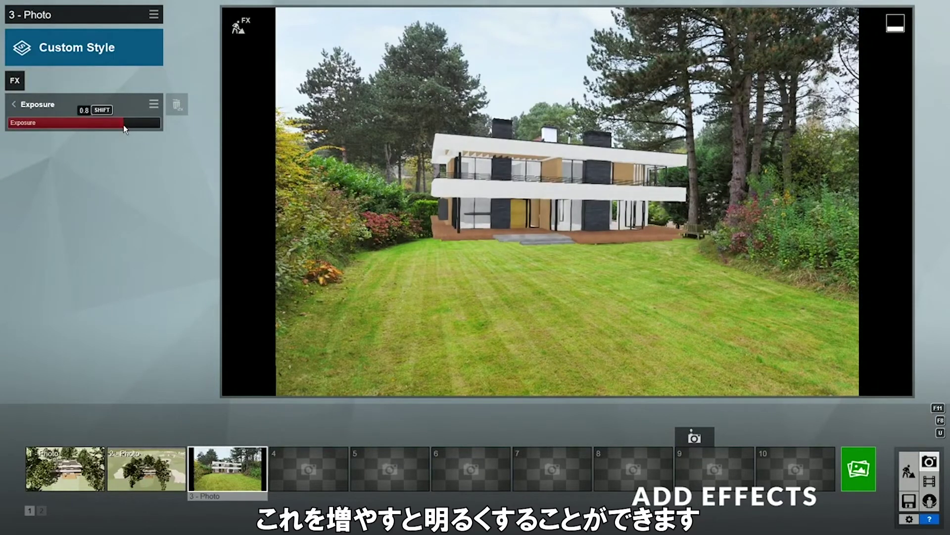
# - Add an Advanced Sky Light effect and toggle it off and on to compare
pyautogui.click(12, 105)
pyautogui.click(15, 80)
pyautogui.click(310, 303)
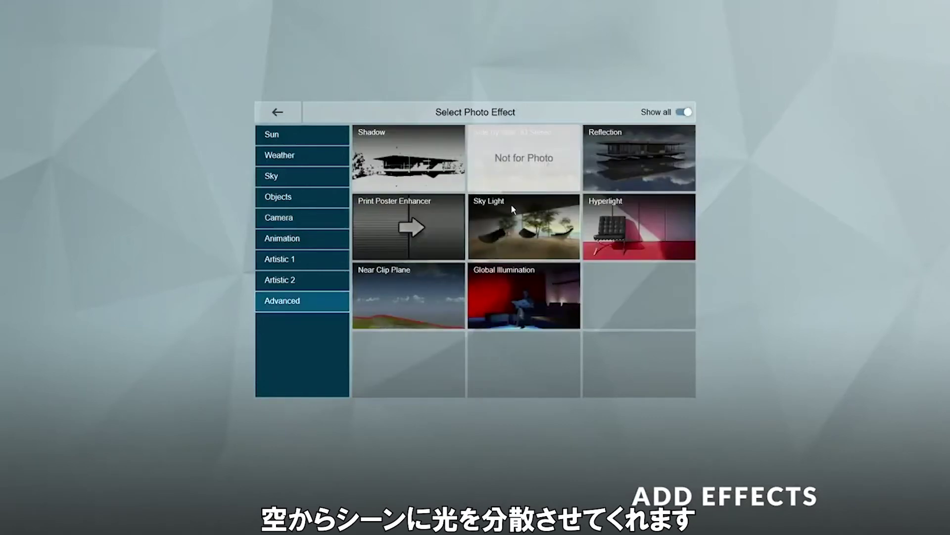
pyautogui.click(541, 221)
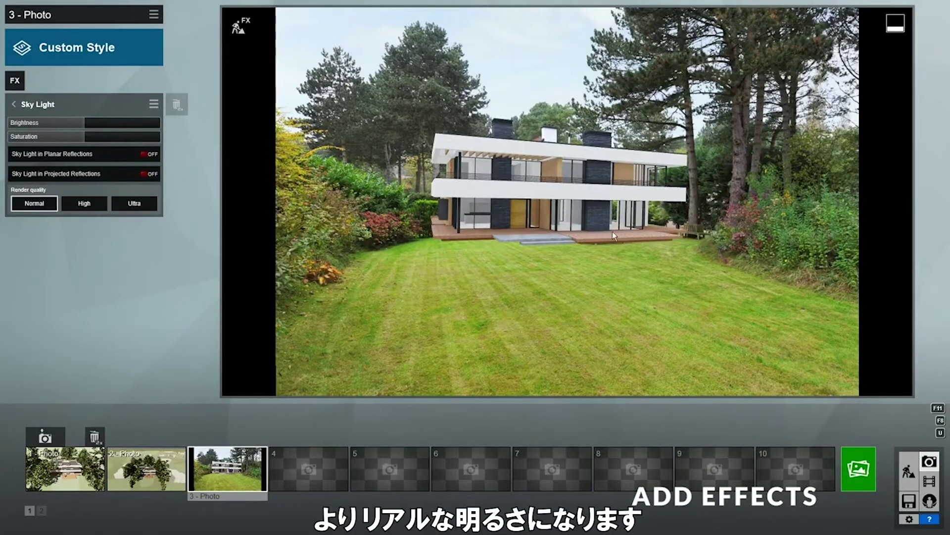
pyautogui.click(15, 104)
pyautogui.click(152, 105)
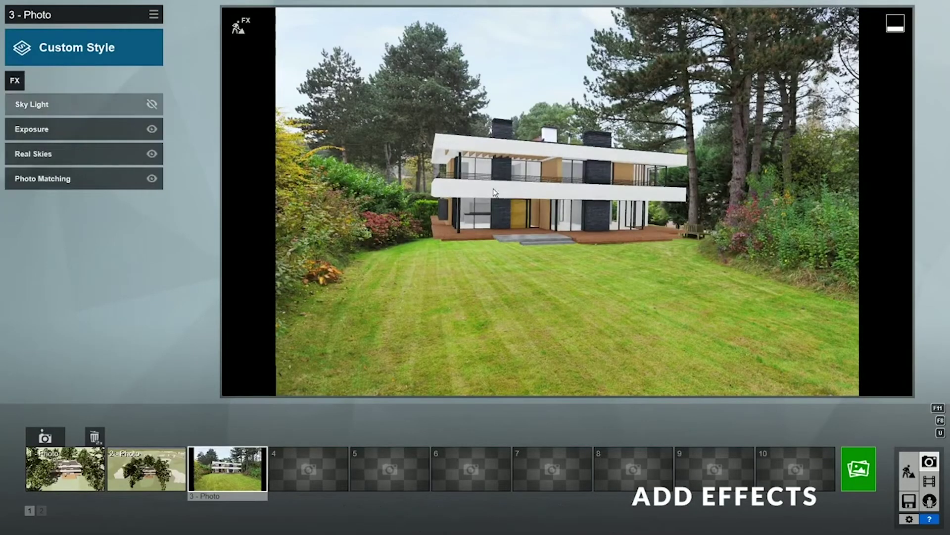
pyautogui.click(152, 105)
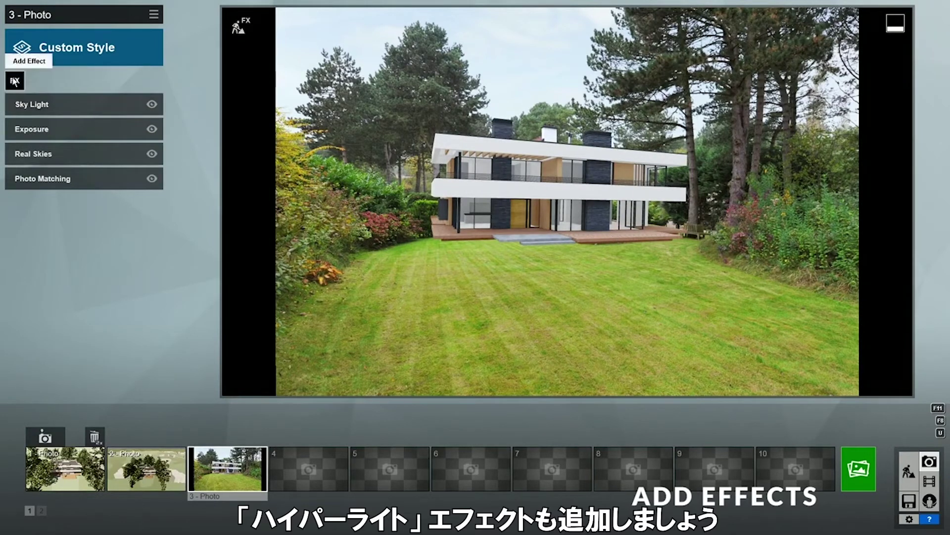
# - Add Hyperlight, plus a Shadow effect with omnishadow enabled and brightness lowered to 0.1
pyautogui.click(15, 80)
pyautogui.click(618, 236)
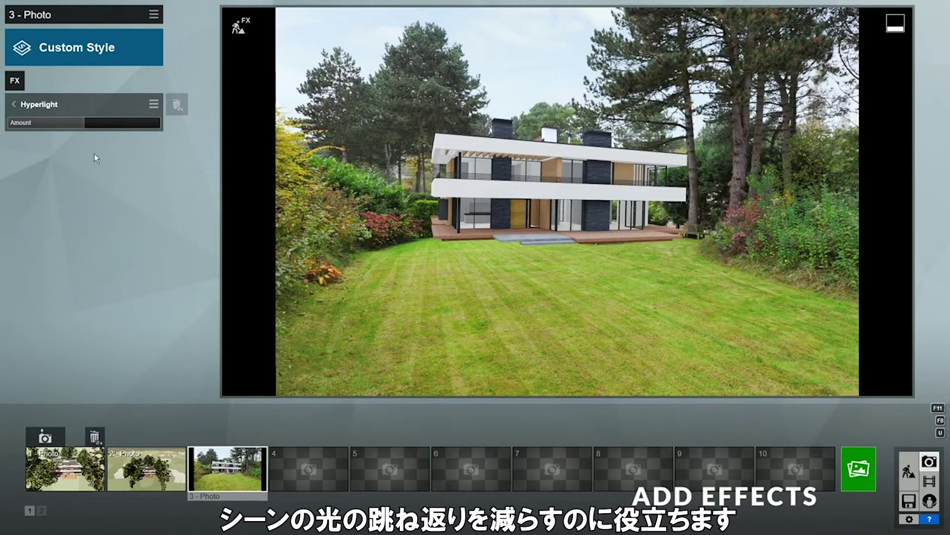
pyautogui.click(16, 81)
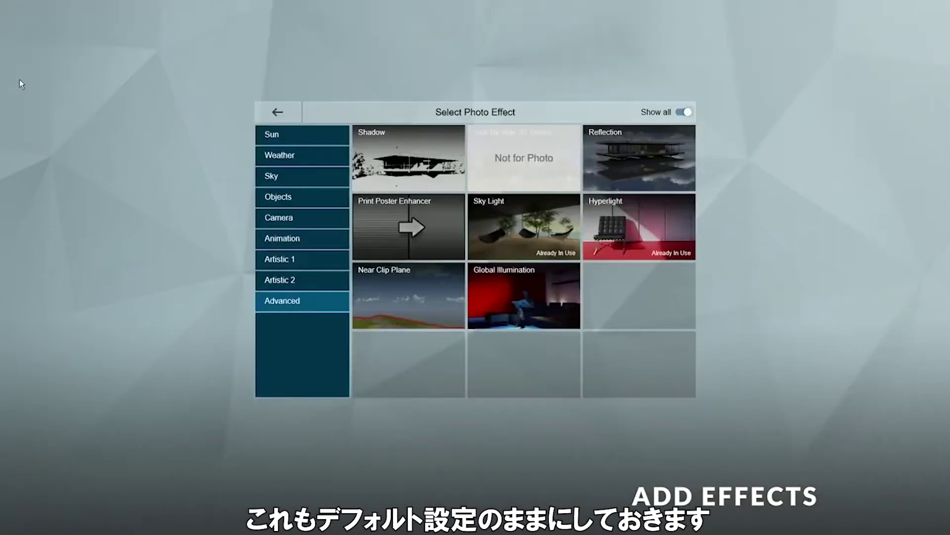
pyautogui.click(413, 158)
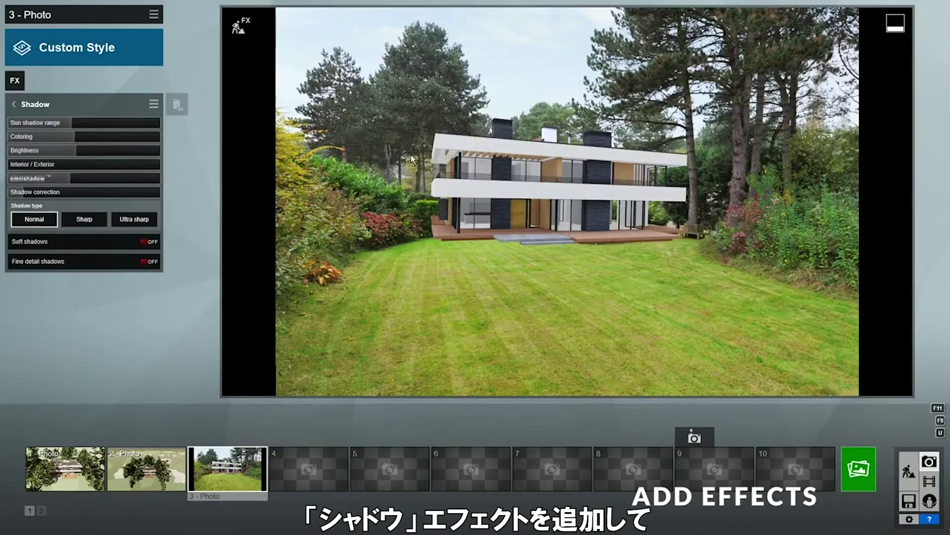
pyautogui.click(71, 178)
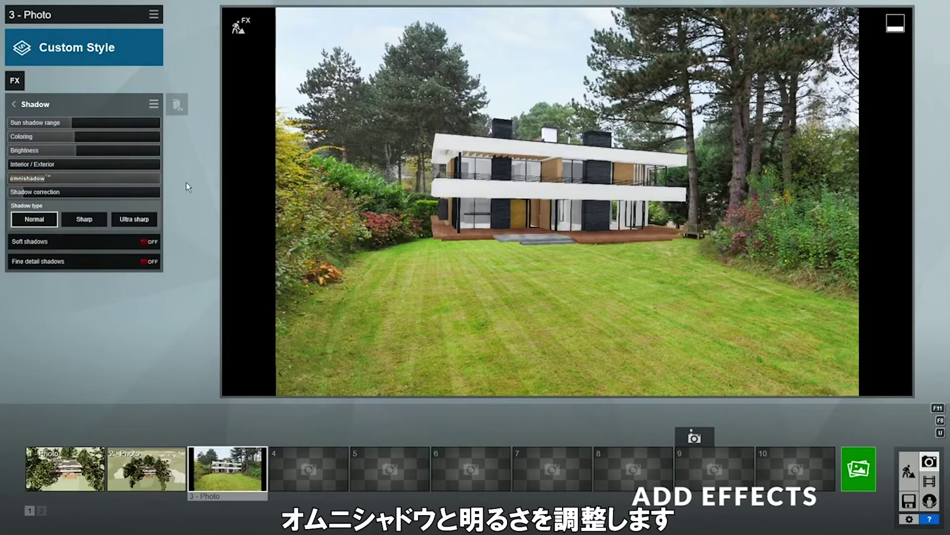
pyautogui.moveTo(76, 150); pyautogui.dragTo(52, 150)
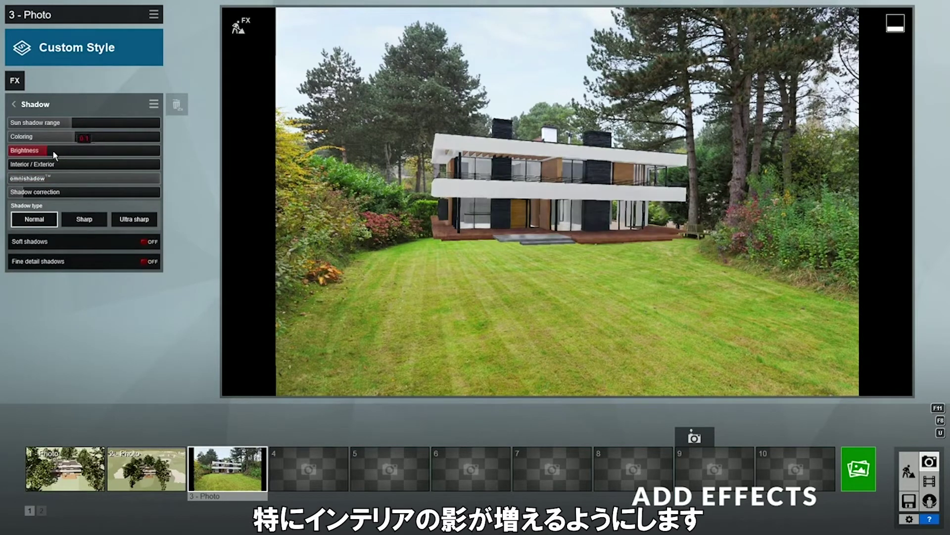
pyautogui.click(15, 80)
pyautogui.click(307, 261)
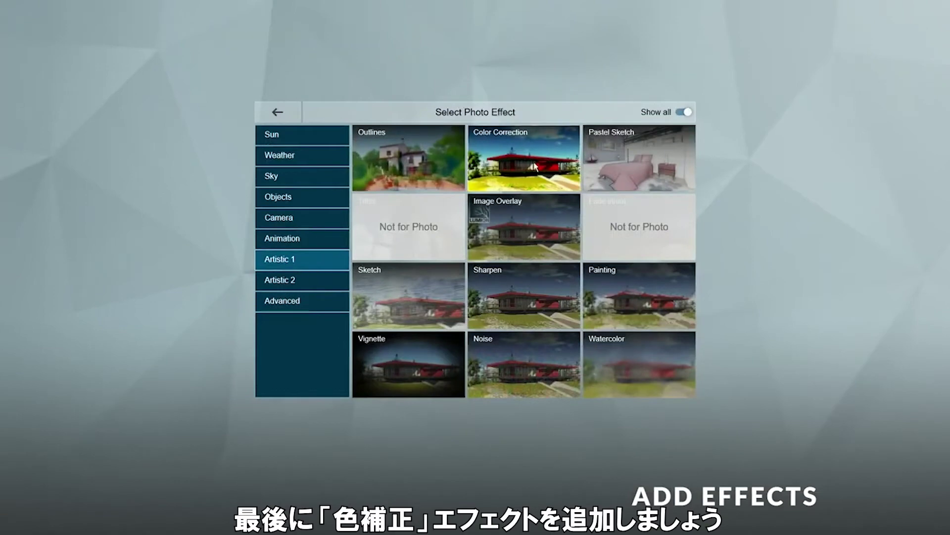
# - Add Color Correction with Limit high lowered to about two-thirds and Temperature at -0.1
pyautogui.click(534, 166)
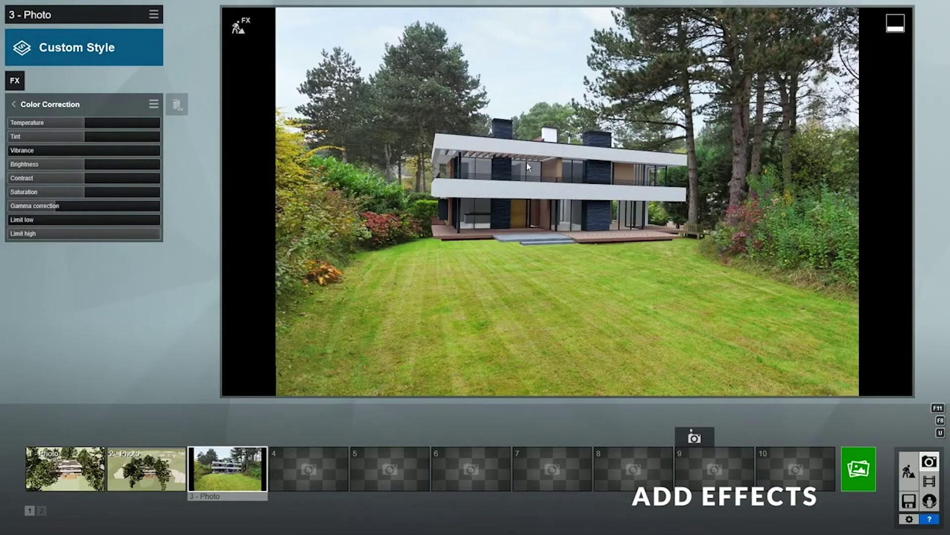
pyautogui.moveTo(154, 239); pyautogui.dragTo(132, 237)
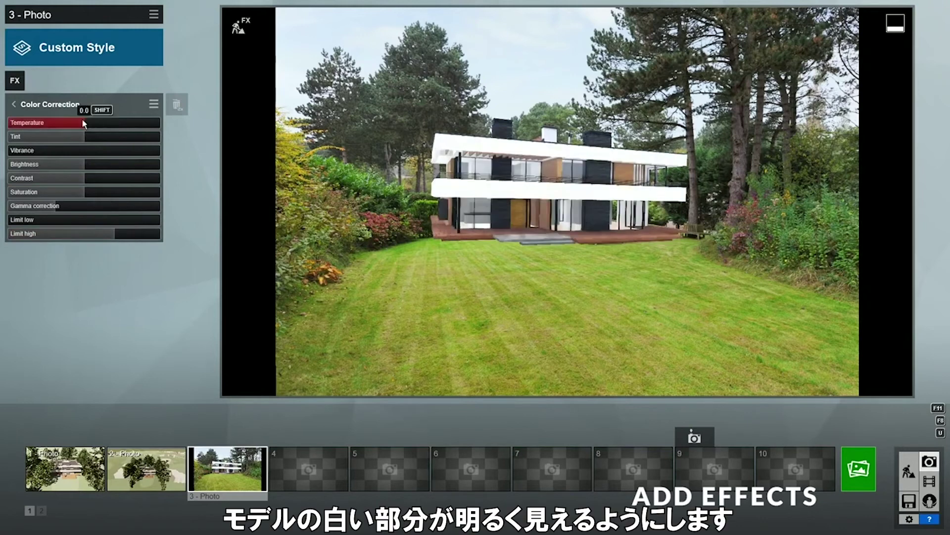
pyautogui.moveTo(82, 122); pyautogui.dragTo(107, 138)
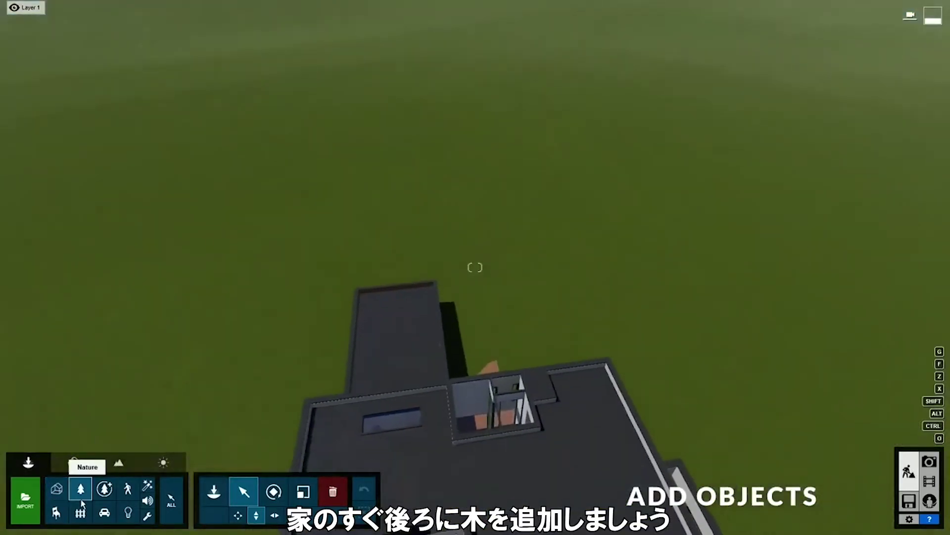
# - Place a tree from the Nature library behind the house and bushes on its left and right
pyautogui.click(82, 500)
pyautogui.click(130, 150)
pyautogui.click(509, 336)
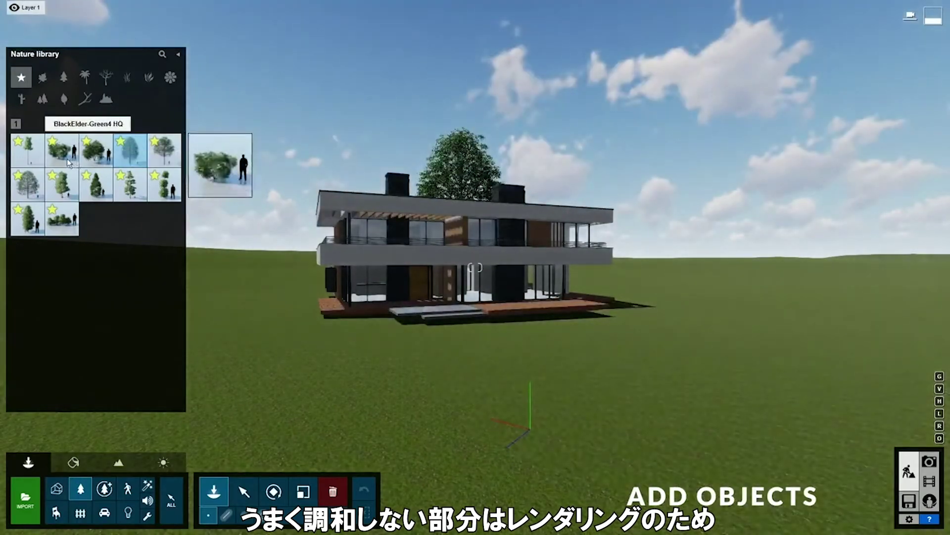
pyautogui.click(68, 161)
pyautogui.click(301, 314)
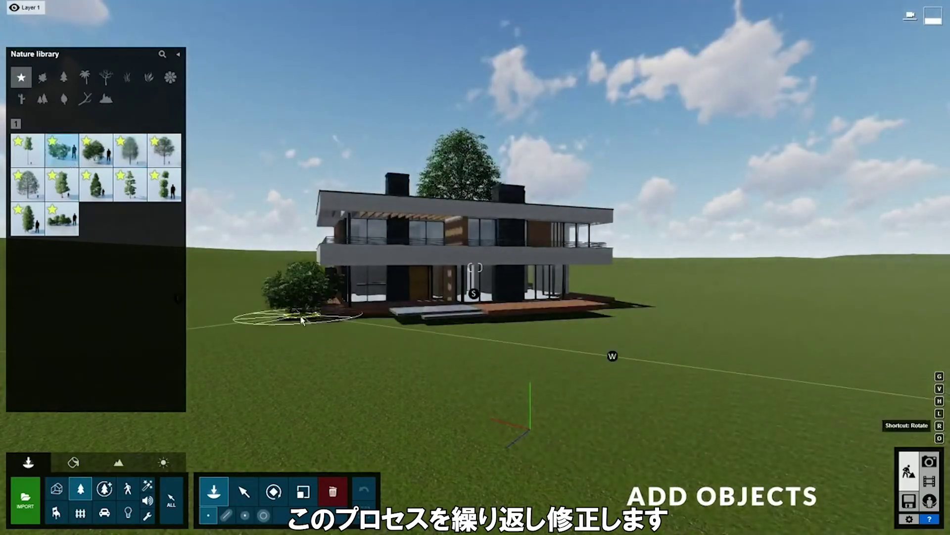
pyautogui.click(608, 311)
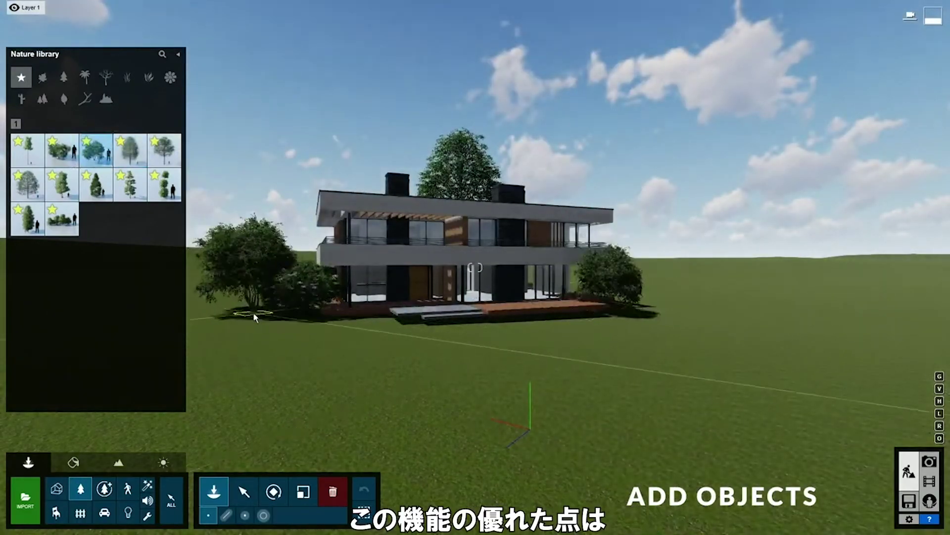
# - Check the planting in Photo mode, then place a large rotated tree left of the house
pyautogui.press('r')
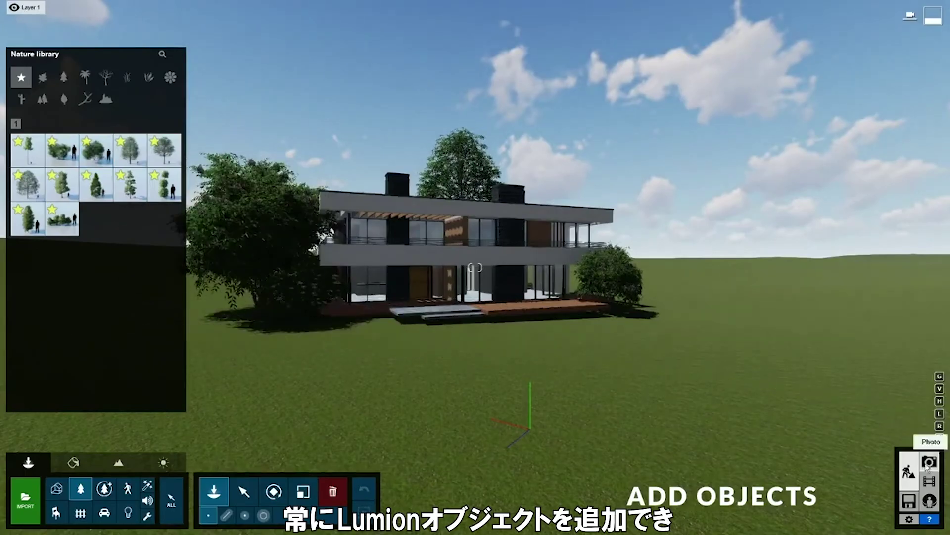
pyautogui.click(929, 462)
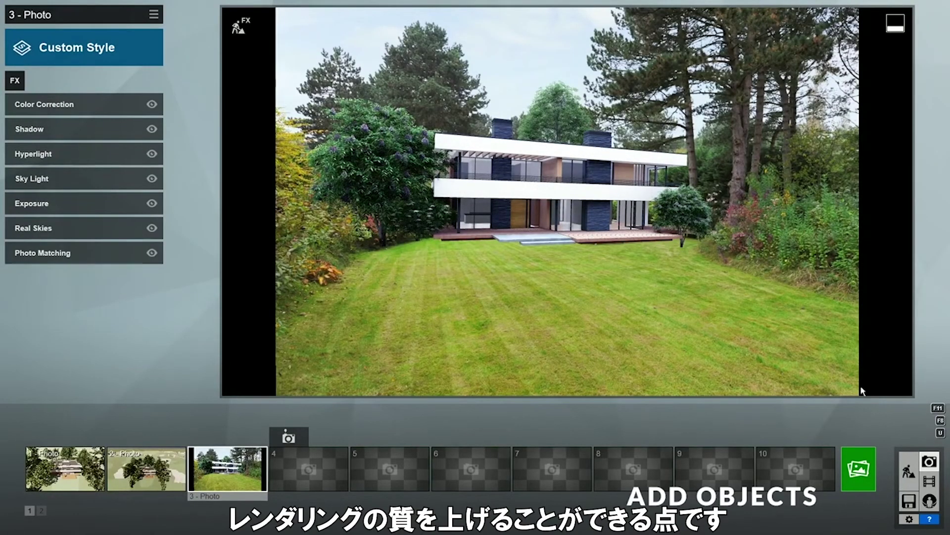
pyautogui.click(908, 472)
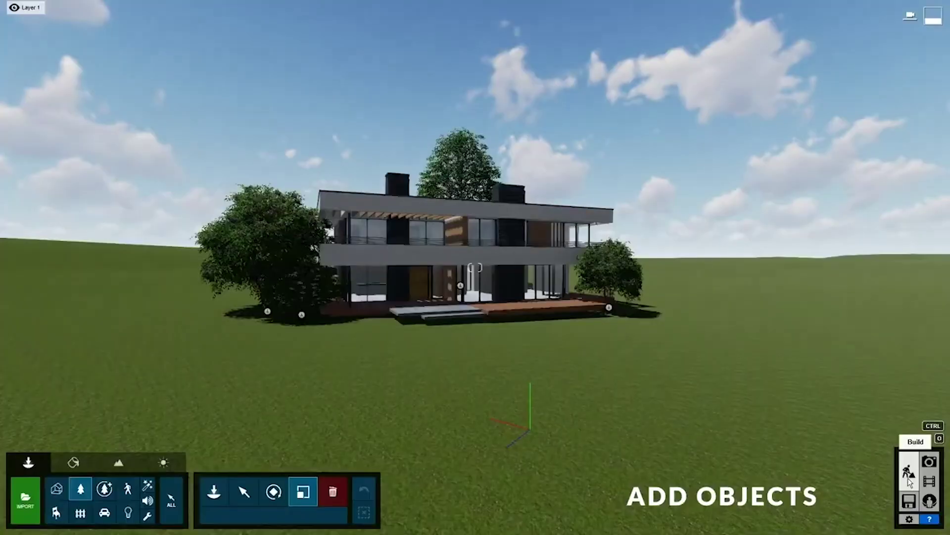
pyautogui.click(278, 247)
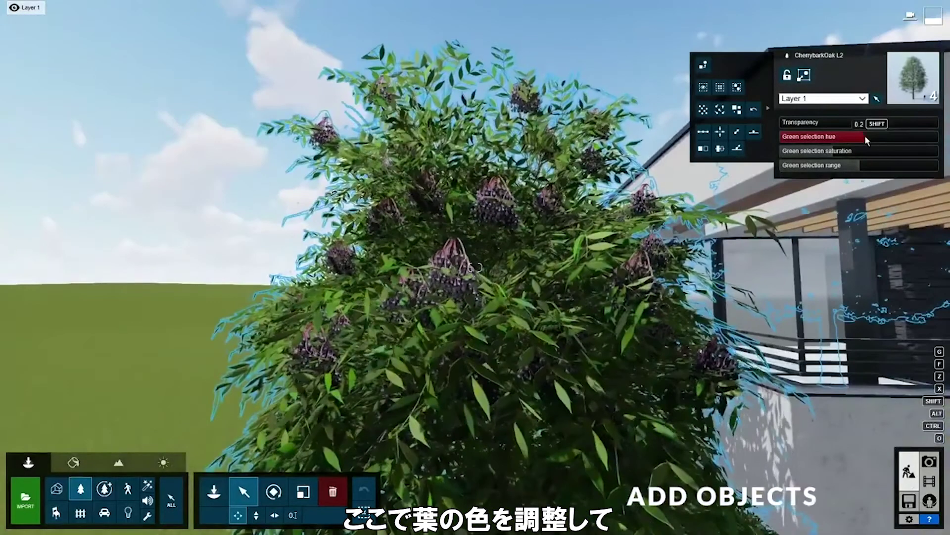
# - Slide the bush's Green selection hue to the right, tinting its foliage yellow-olive
pyautogui.click(869, 139)
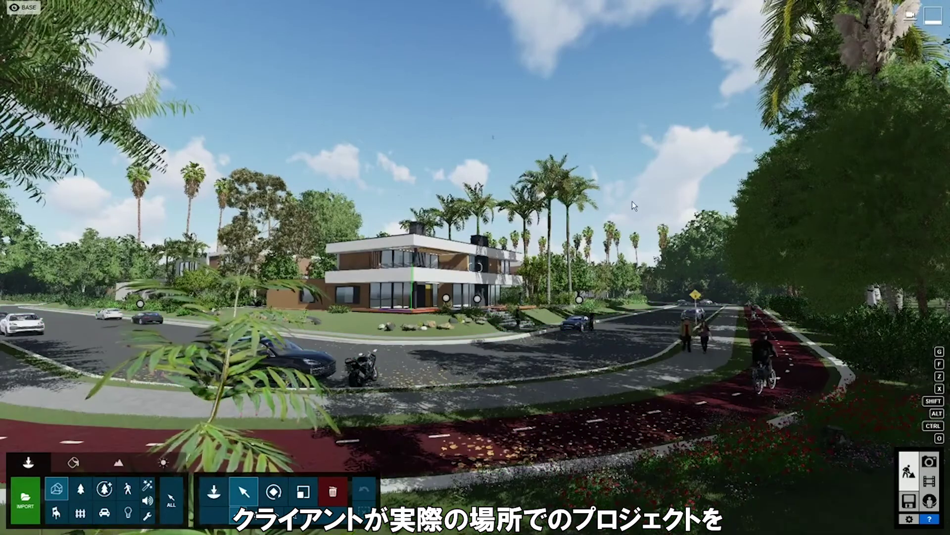
# - Recall saved photo views 6 and 7 in Lumion, then show the Photomatch layer in Photomatch 6.psd
pyautogui.click(930, 461)
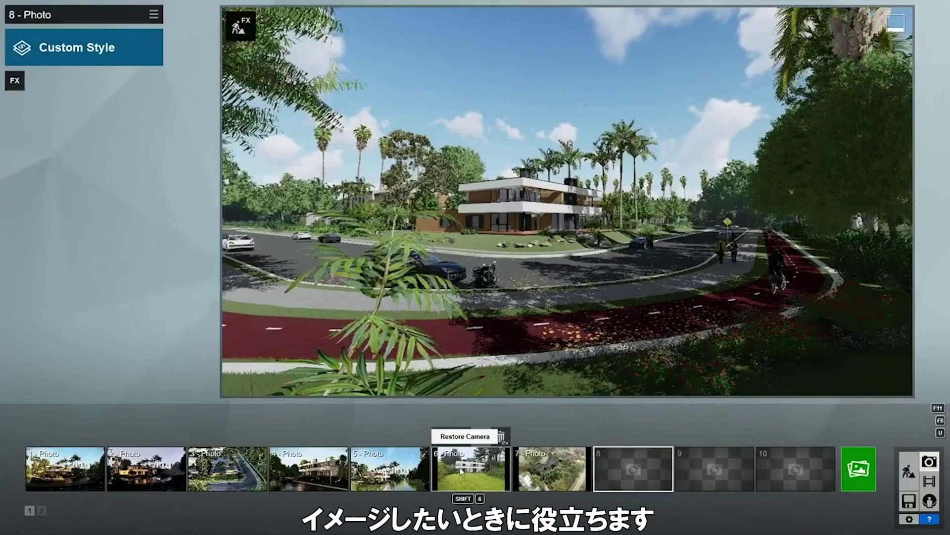
pyautogui.click(460, 467)
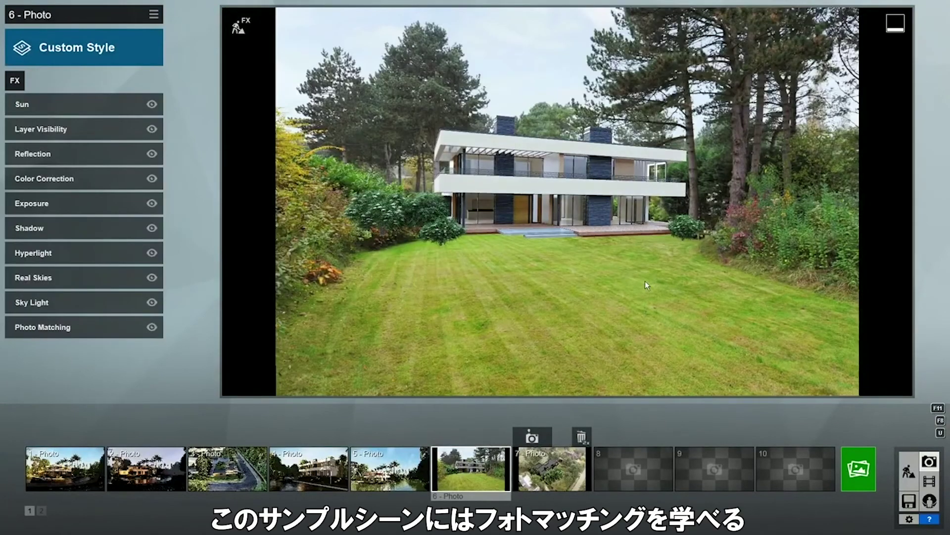
pyautogui.click(551, 468)
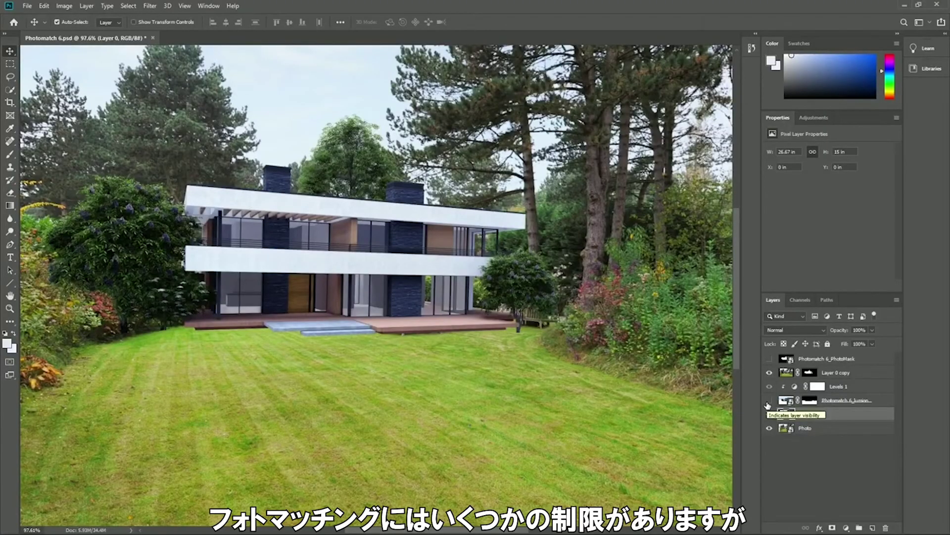
pyautogui.click(768, 401)
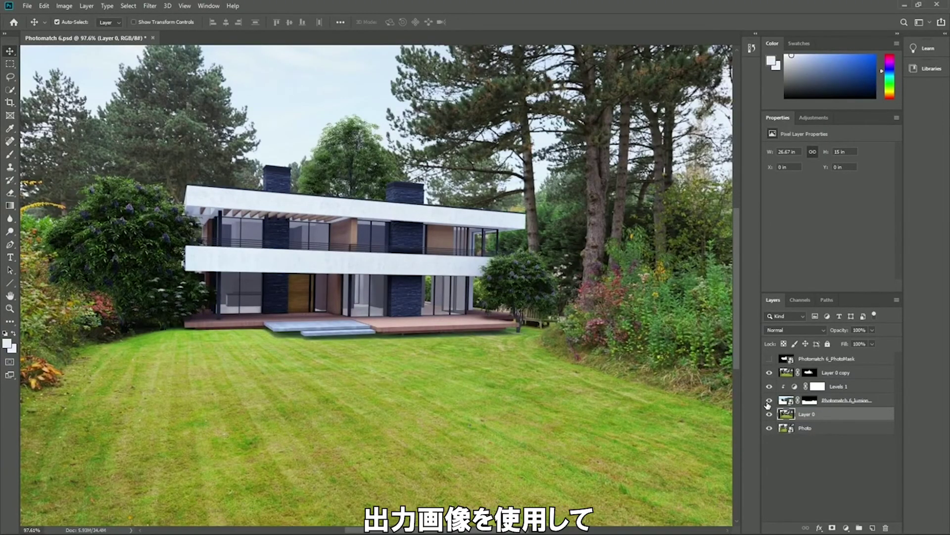